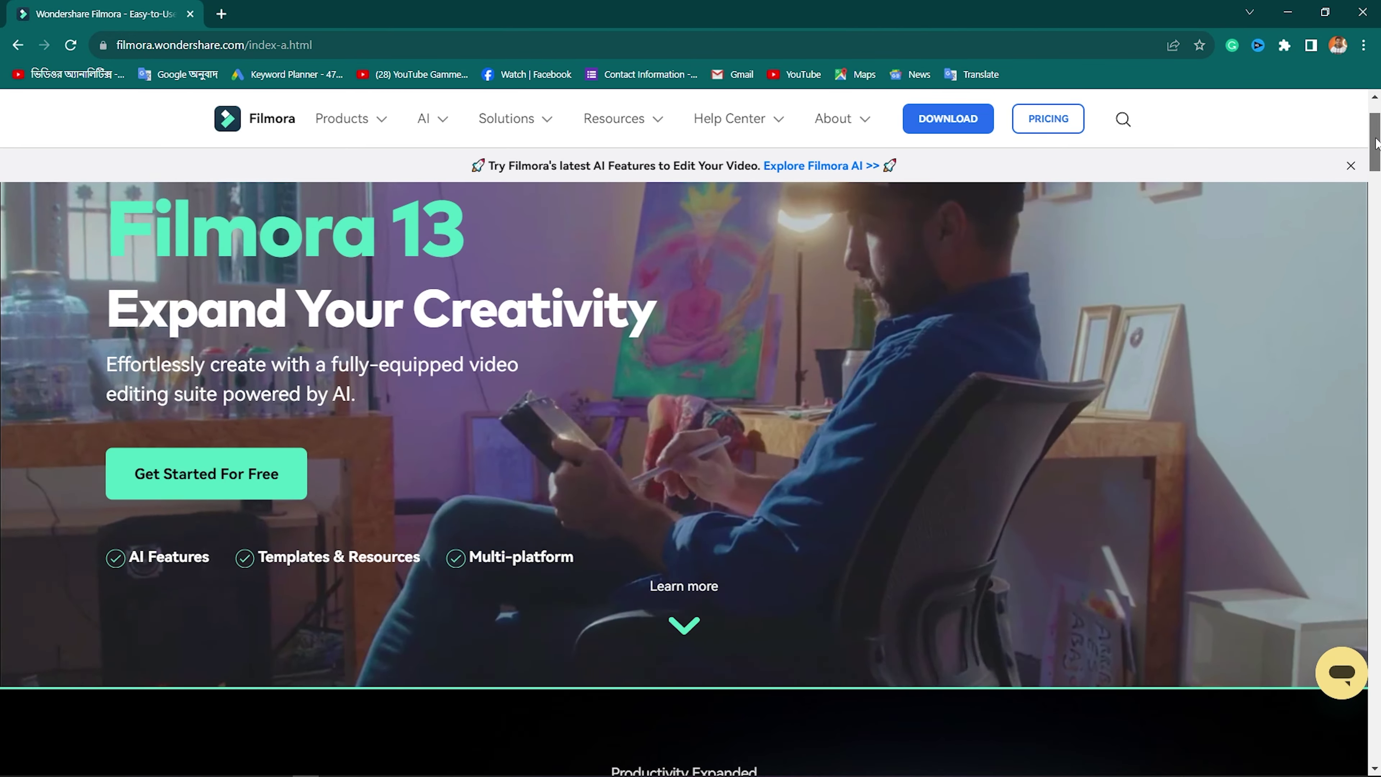
Examine the previews of AI Copilot Editing, AI Text-Based Editing, AI Thumbnail Creator and AI Music Generator on the Filmora 13 page.
{"action": "left_click_drag", "start_coordinate": [1376, 143], "coordinate": [1371, 190]}
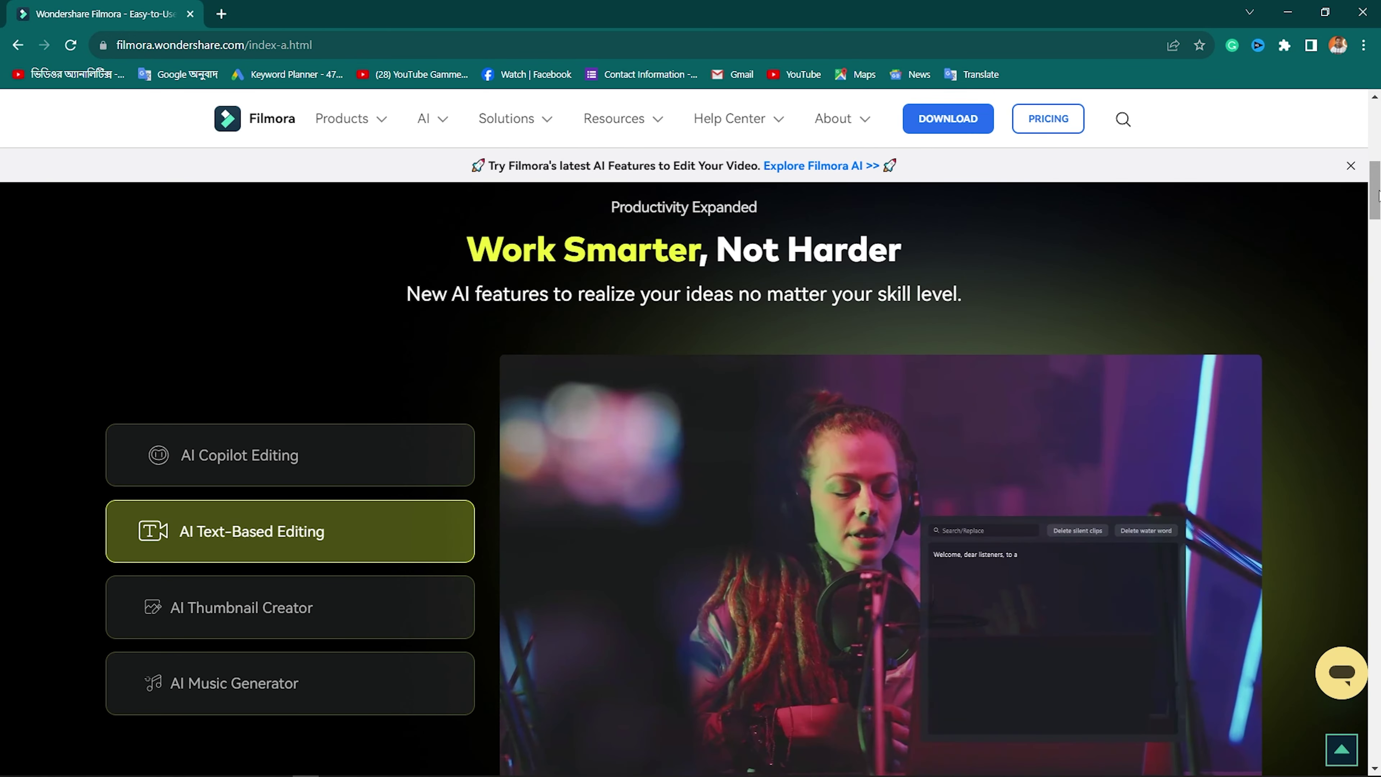
{"action": "left_click", "coordinate": [210, 475]}
{"action": "scroll", "coordinate": [218, 490], "scroll_direction": "down", "scroll_amount": 1}
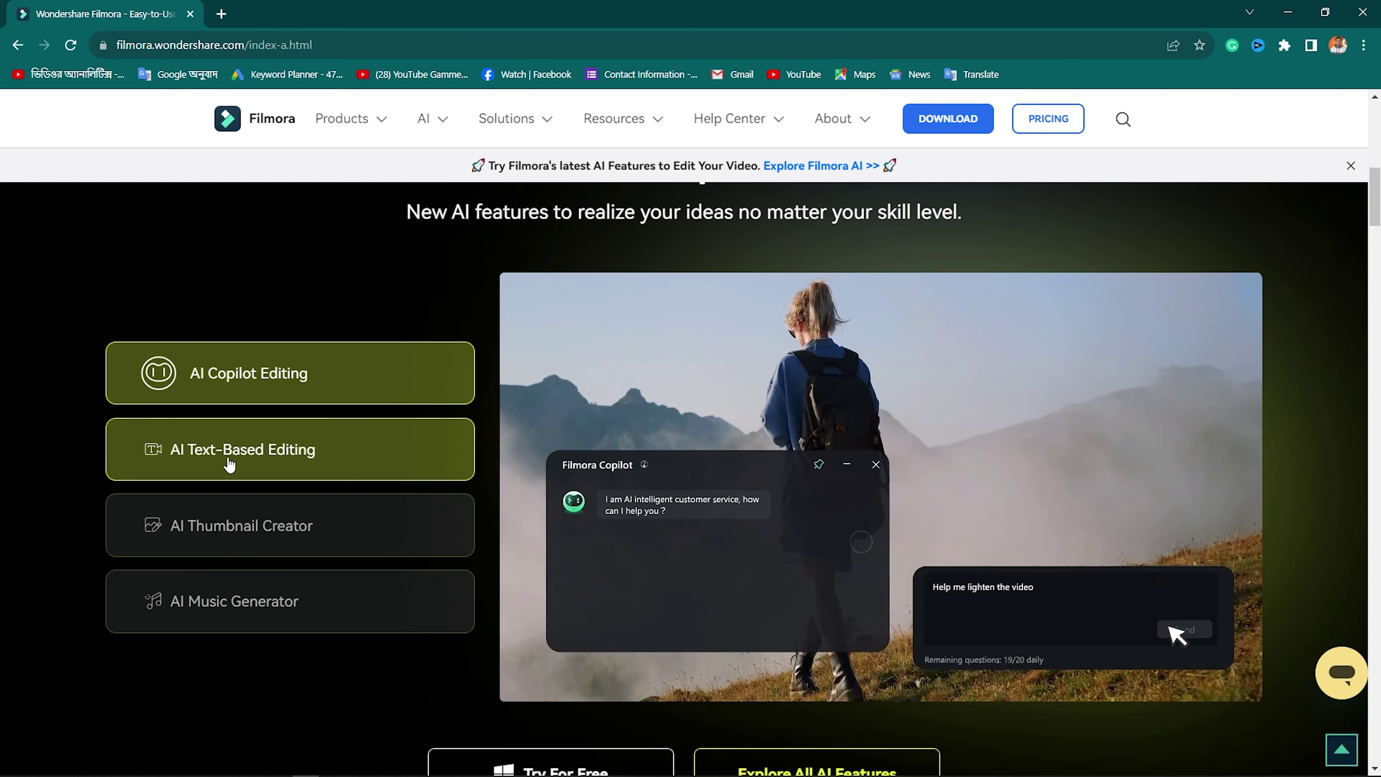
{"action": "left_click", "coordinate": [230, 463]}
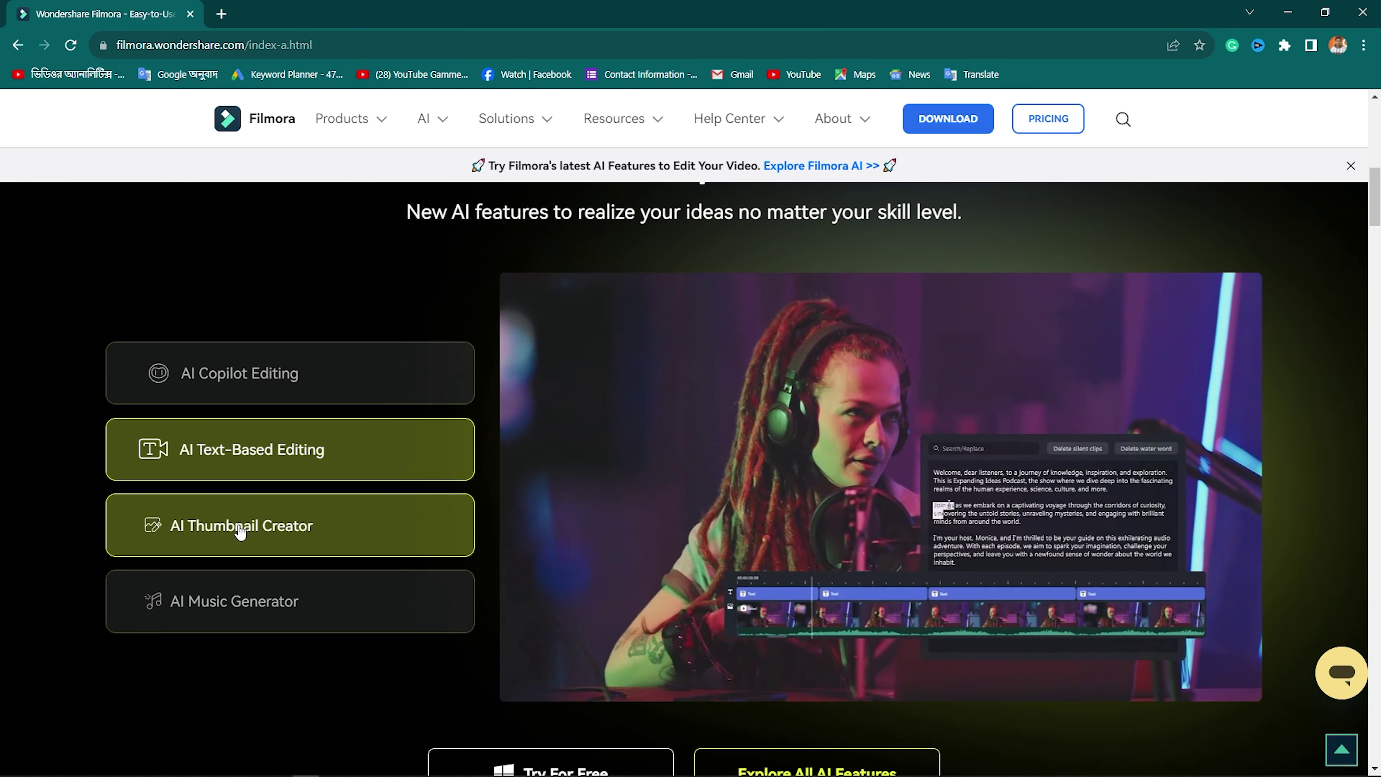
{"action": "left_click", "coordinate": [241, 532]}
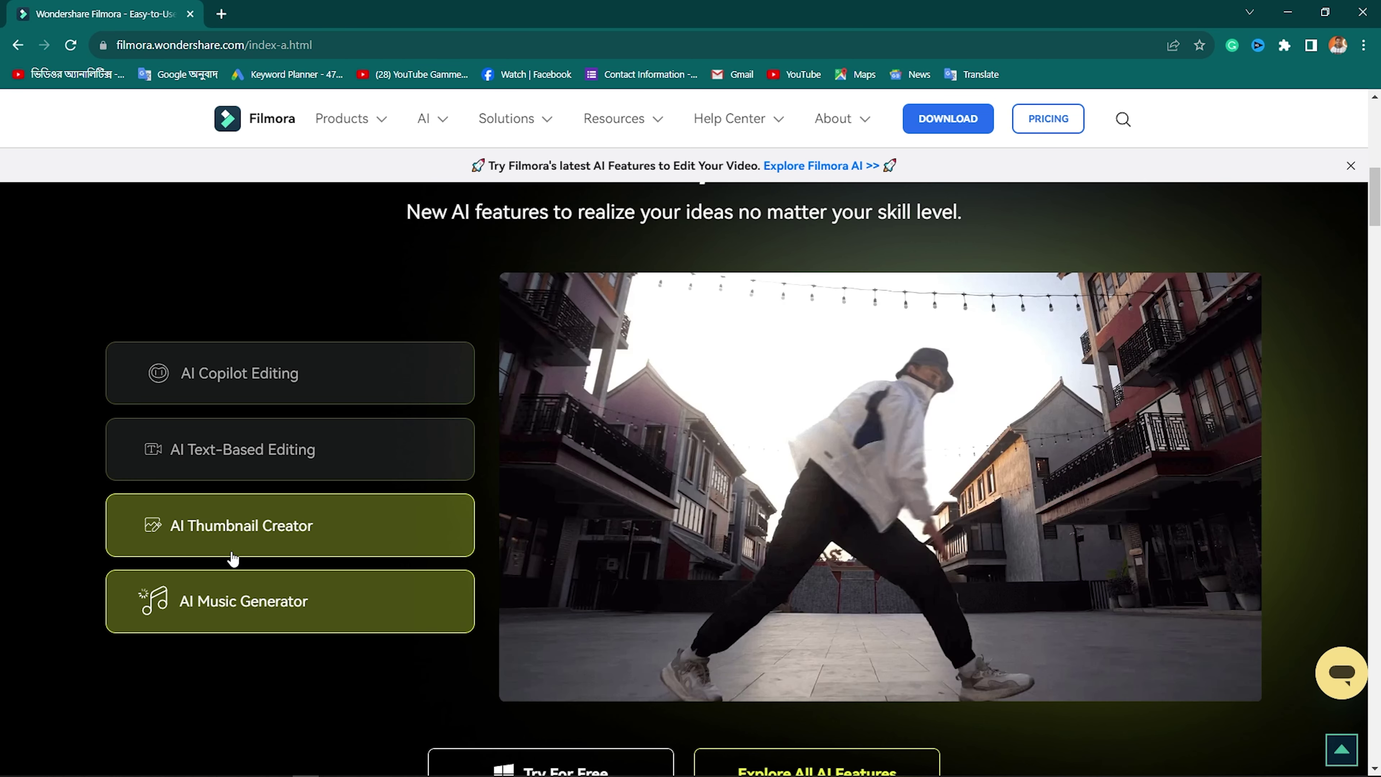
{"action": "left_click", "coordinate": [304, 610]}
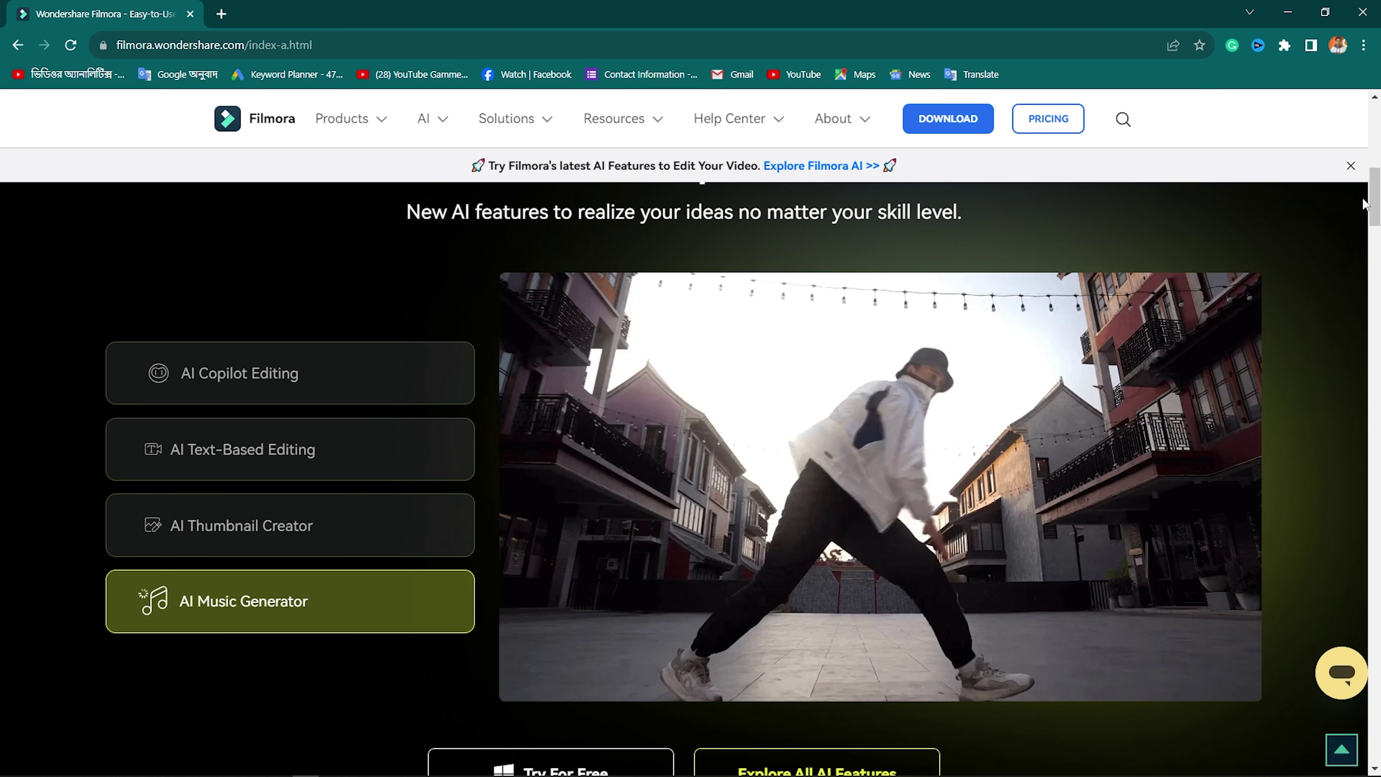
Look through the rest of the page, including the social media formats, the Stock and Audio resource previews and the cross-platform section.
{"action": "scroll", "coordinate": [435, 685], "scroll_direction": "down", "scroll_amount": 8}
{"action": "scroll", "coordinate": [1116, 373], "scroll_direction": "down", "scroll_amount": 5}
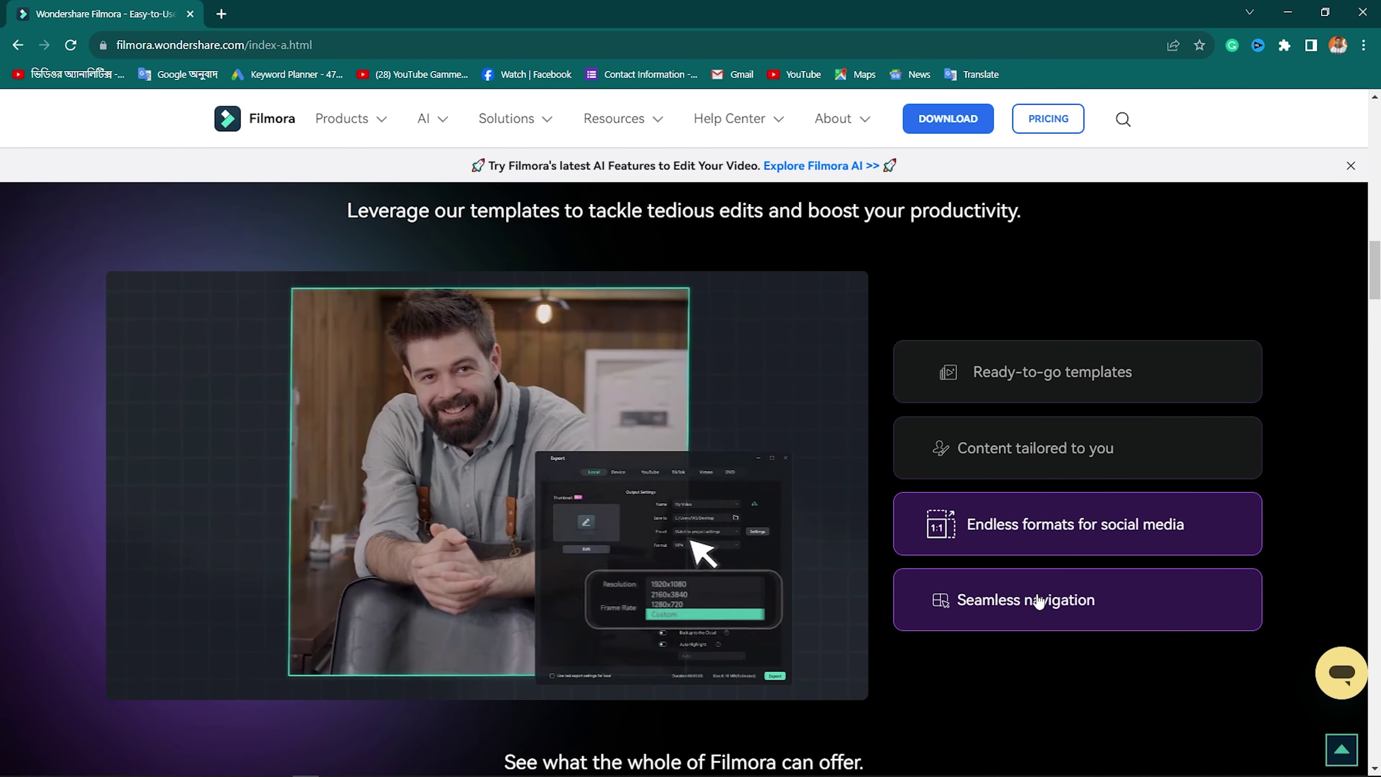
{"action": "scroll", "coordinate": [1375, 277], "scroll_direction": "down", "scroll_amount": 9}
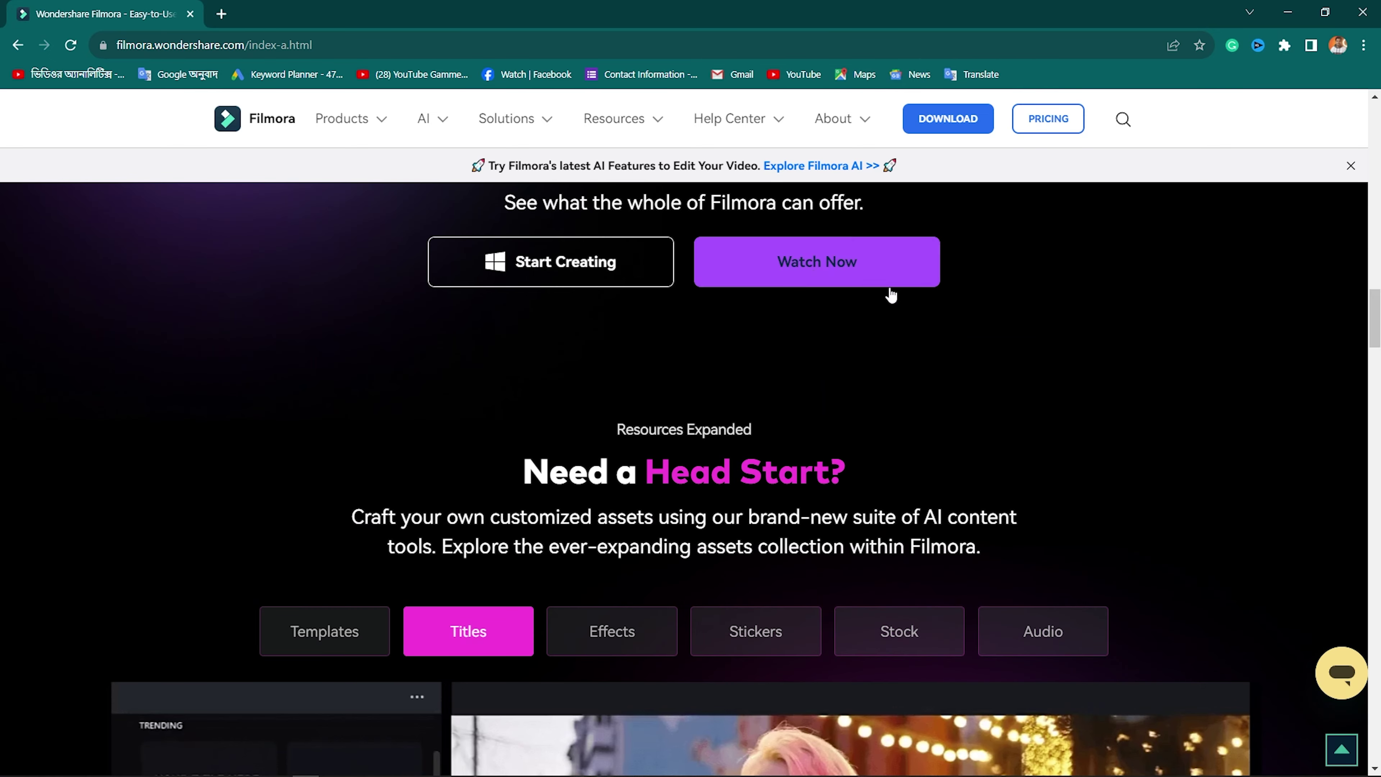
{"action": "scroll", "coordinate": [990, 321], "scroll_direction": "down", "scroll_amount": 6}
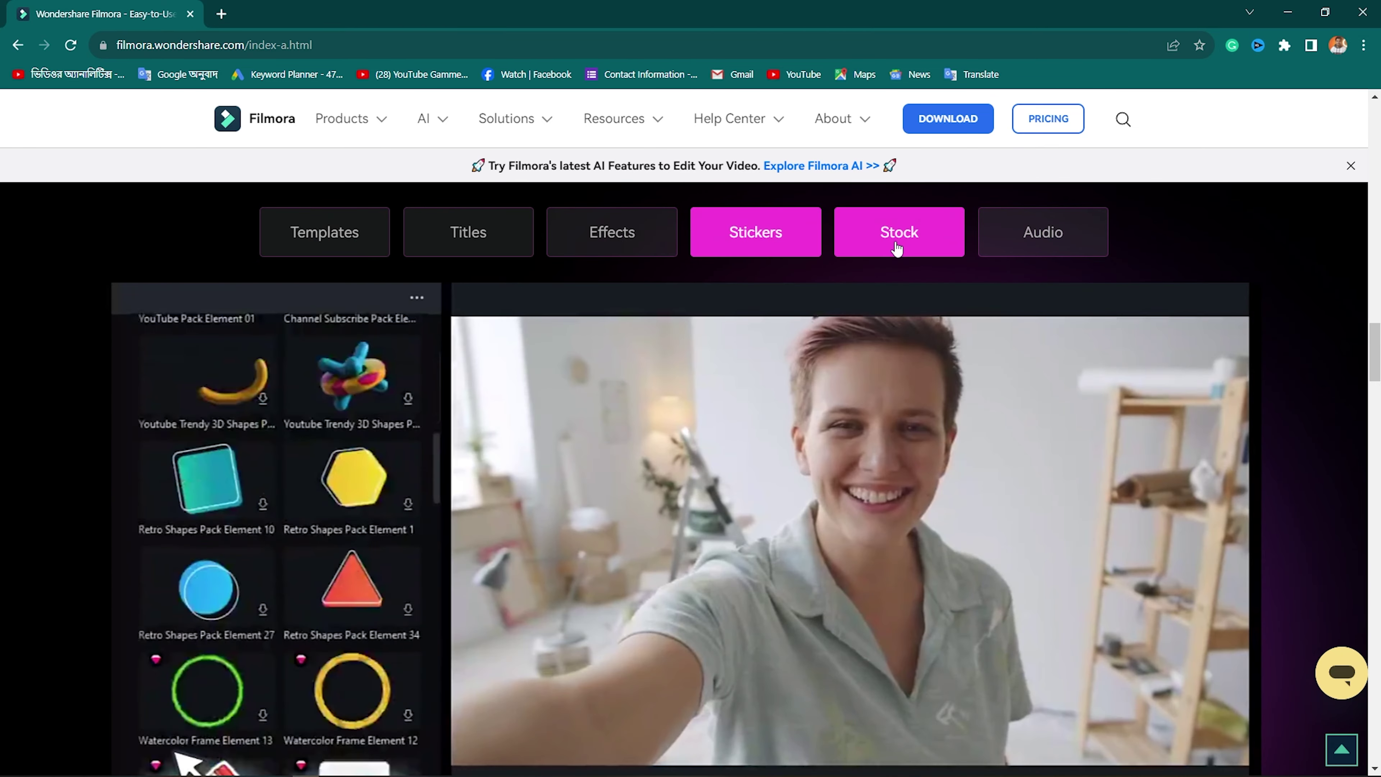
{"action": "left_click", "coordinate": [897, 247]}
{"action": "left_click", "coordinate": [1042, 247]}
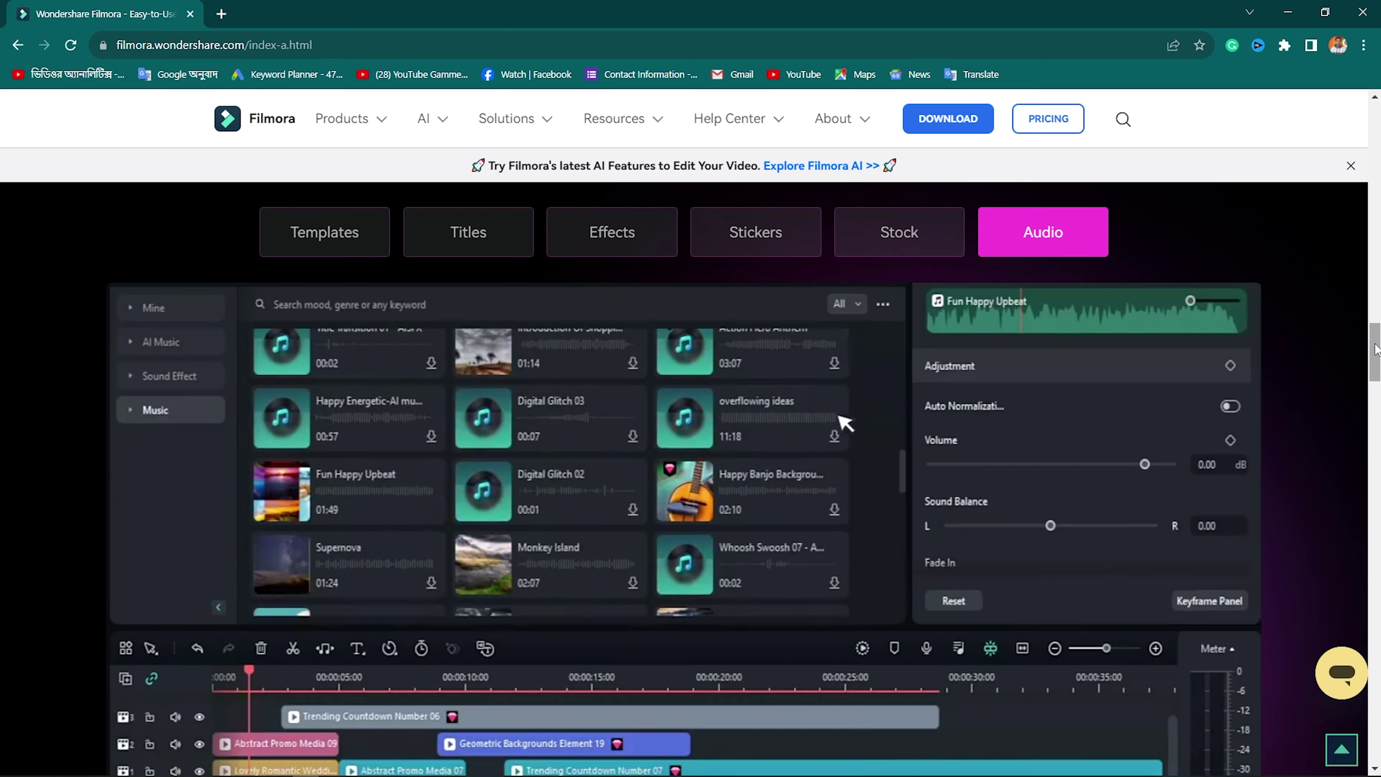
{"action": "scroll", "coordinate": [848, 432], "scroll_direction": "down", "scroll_amount": 3}
{"action": "scroll", "coordinate": [823, 462], "scroll_direction": "down", "scroll_amount": 15}
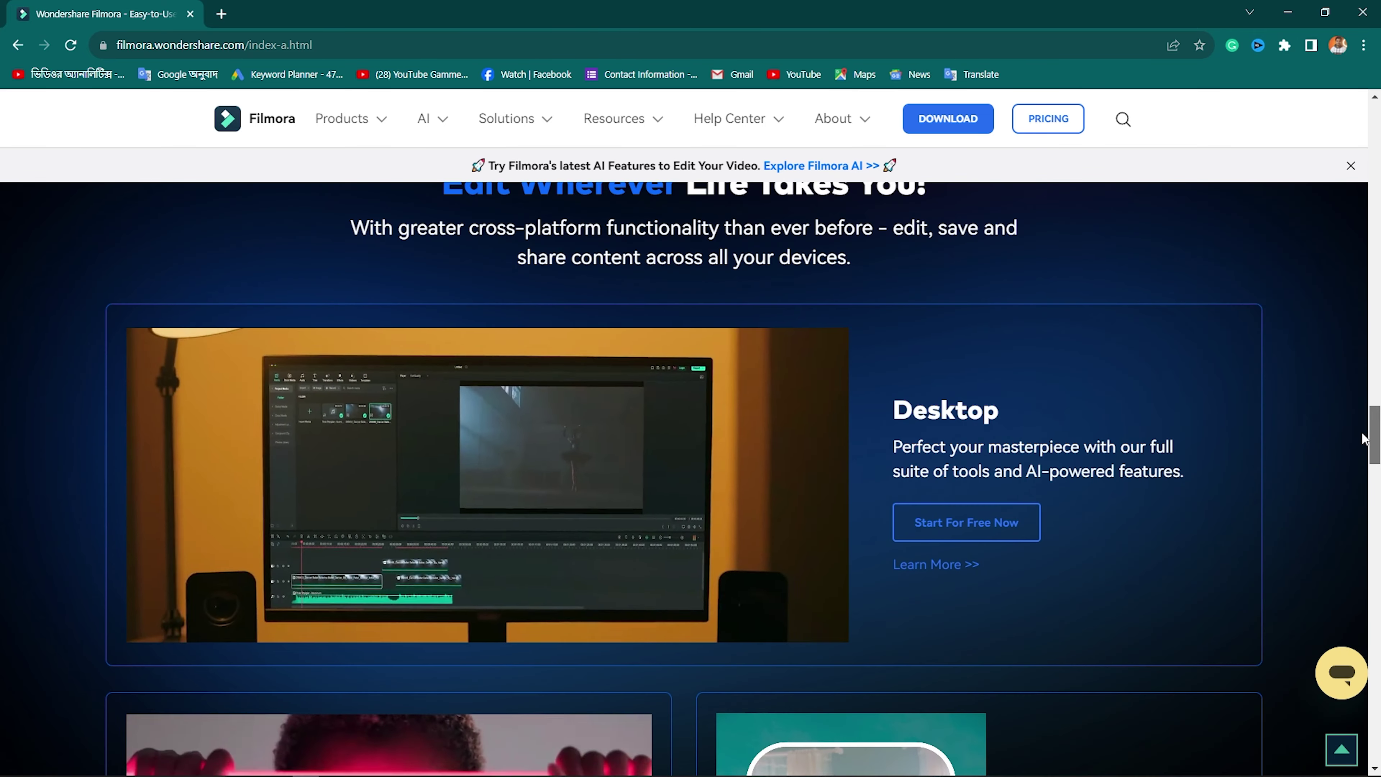
{"action": "scroll", "coordinate": [1355, 533], "scroll_direction": "down", "scroll_amount": 20}
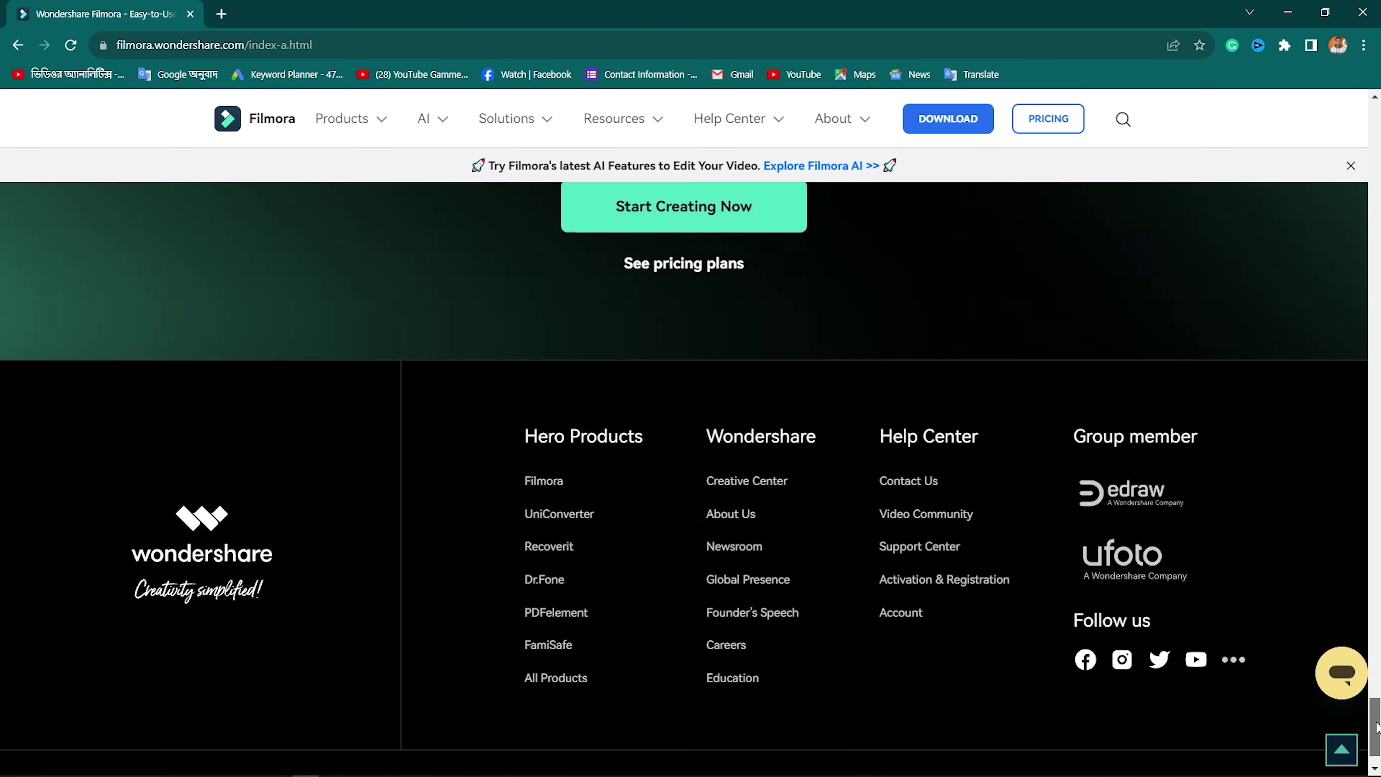
{"action": "left_click_drag", "start_coordinate": [1375, 734], "coordinate": [1374, 511]}
{"action": "scroll", "coordinate": [1375, 512], "scroll_direction": "up", "scroll_amount": 15}
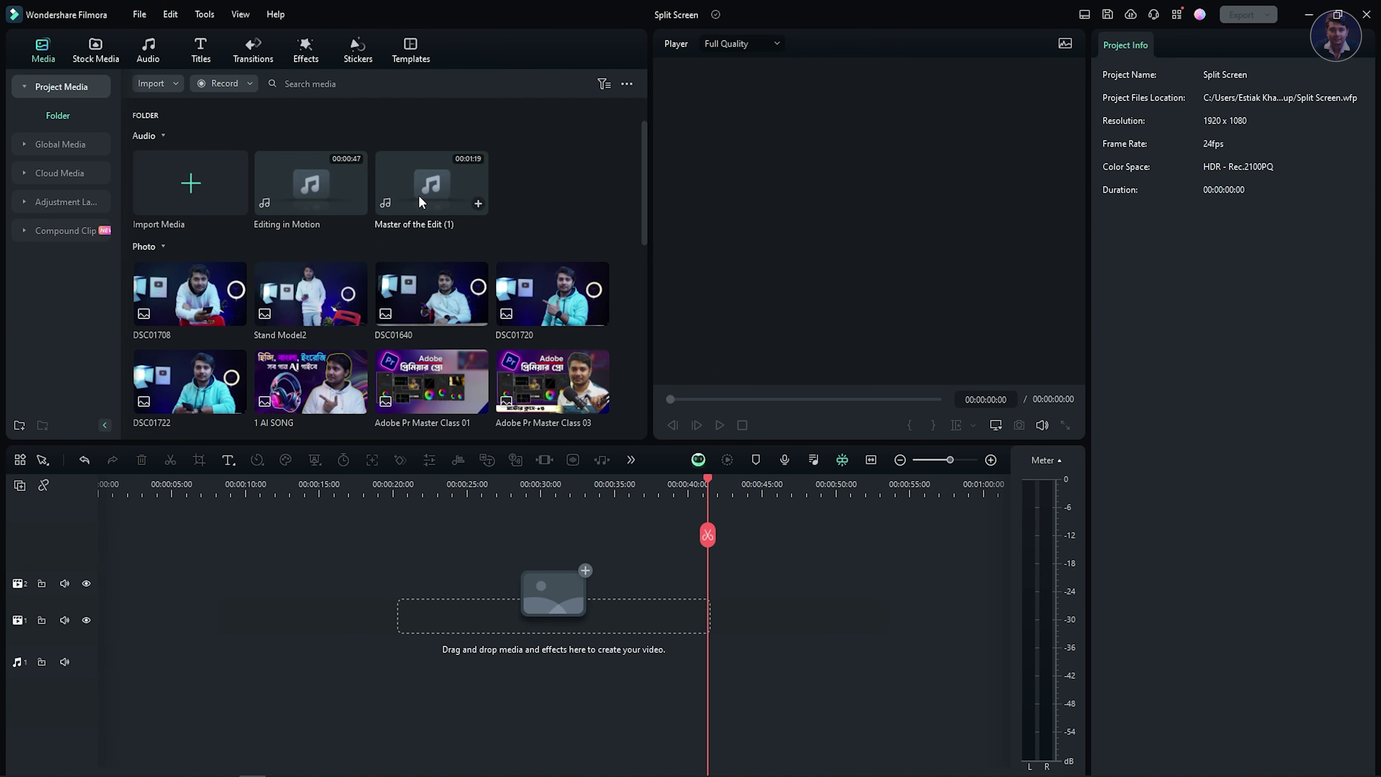
In Filmora, place the Editing in Motion audio clip at the start of the first audio track.
{"action": "left_click_drag", "start_coordinate": [641, 172], "coordinate": [633, 384]}
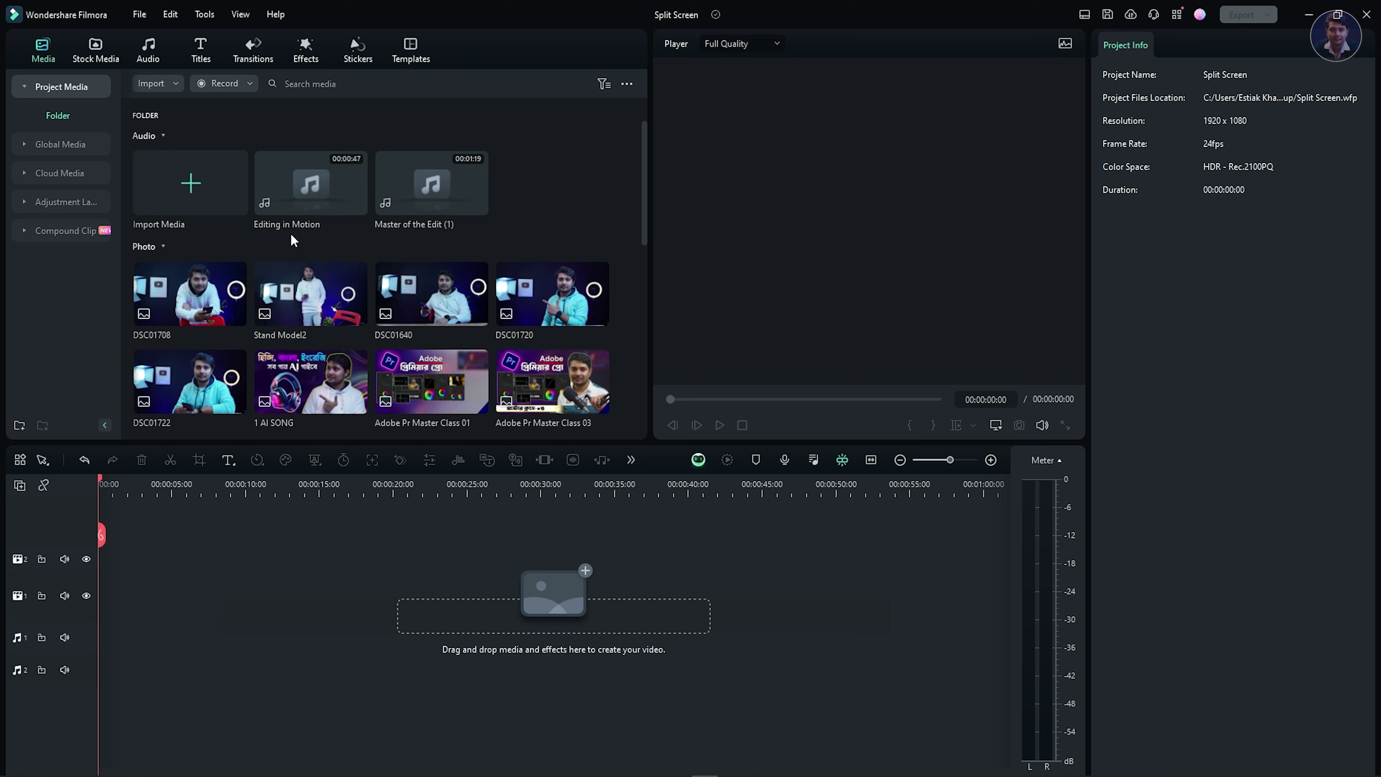
{"action": "left_click_drag", "start_coordinate": [307, 169], "coordinate": [95, 626]}
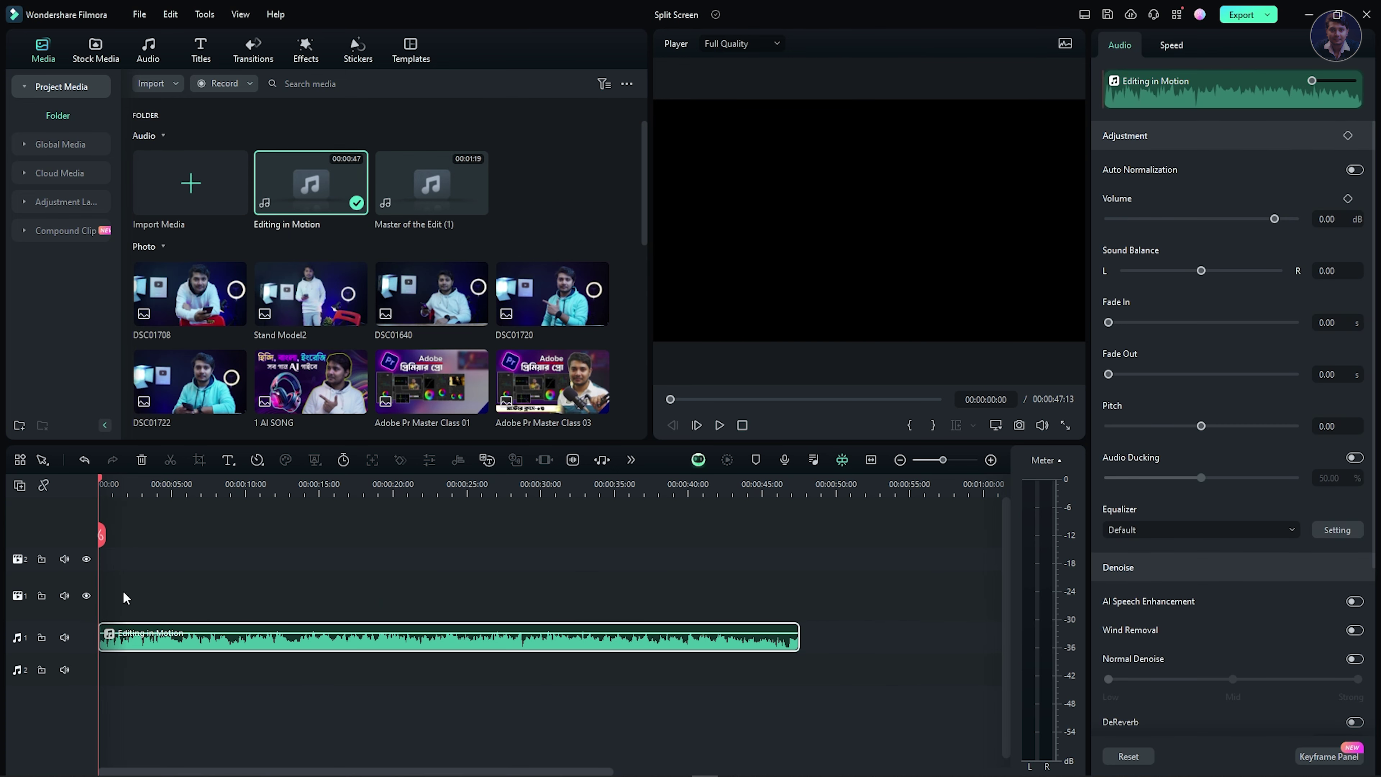
{"action": "left_click", "coordinate": [264, 580]}
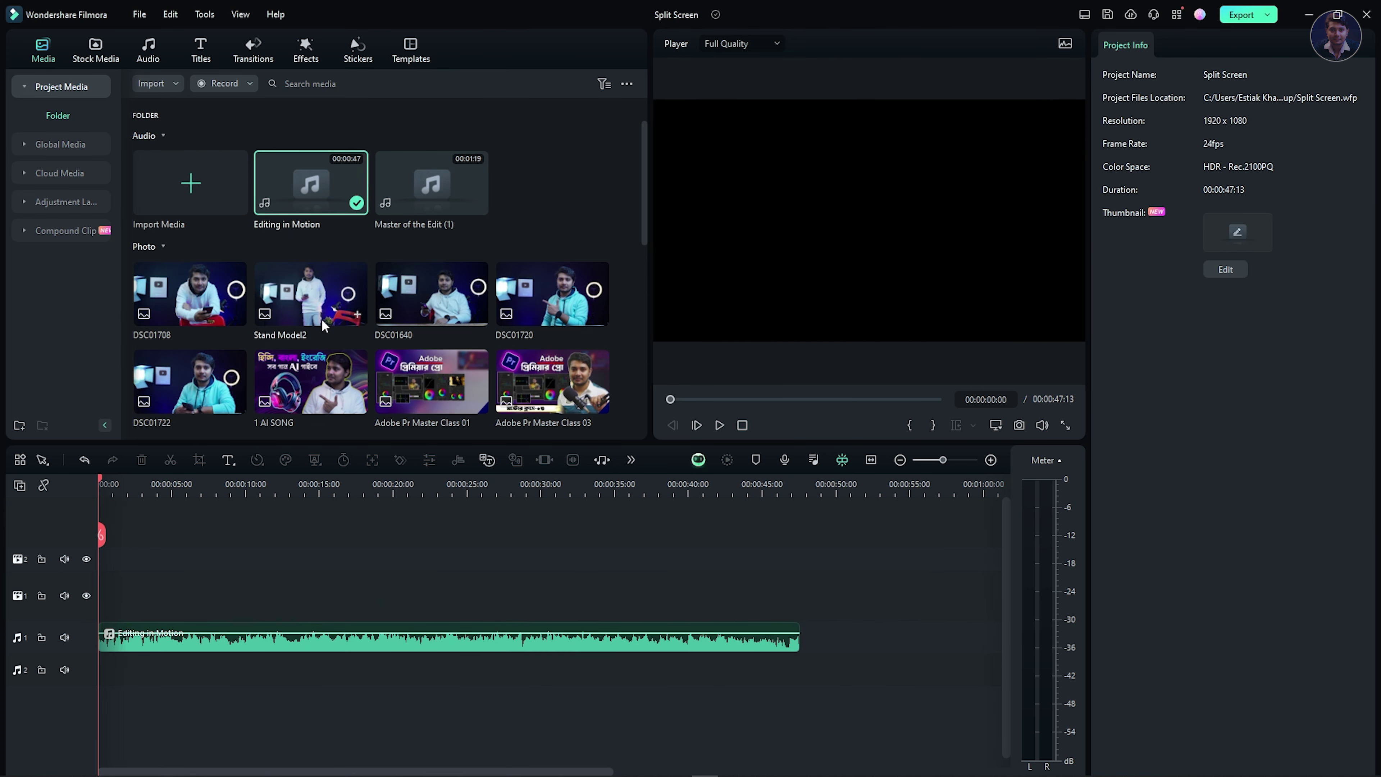
Open the Split Screen templates and look through the layouts in the Basic category.
{"action": "scroll", "coordinate": [333, 383], "scroll_direction": "down", "scroll_amount": 4}
{"action": "scroll", "coordinate": [333, 383], "scroll_direction": "up", "scroll_amount": 4}
{"action": "scroll", "coordinate": [341, 270], "scroll_direction": "down", "scroll_amount": 4}
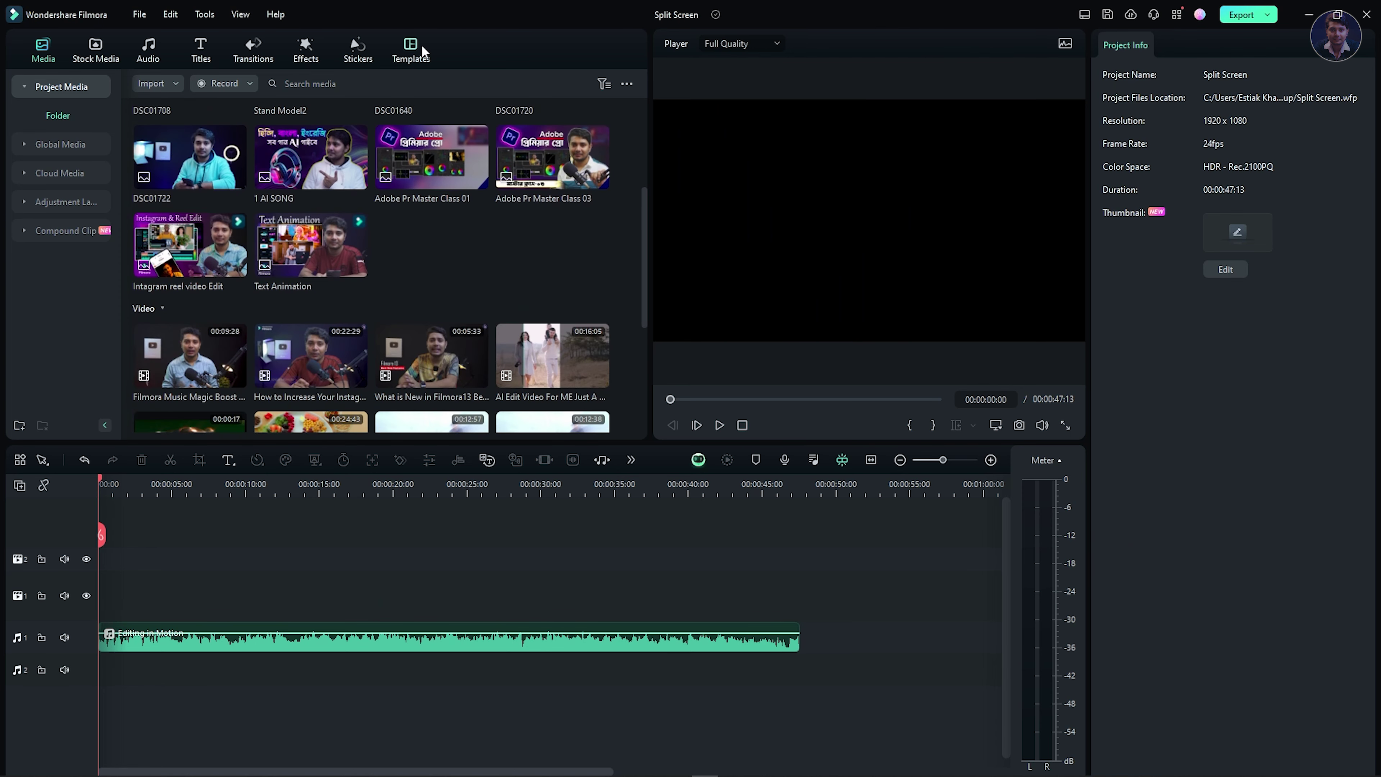
{"action": "left_click", "coordinate": [421, 44]}
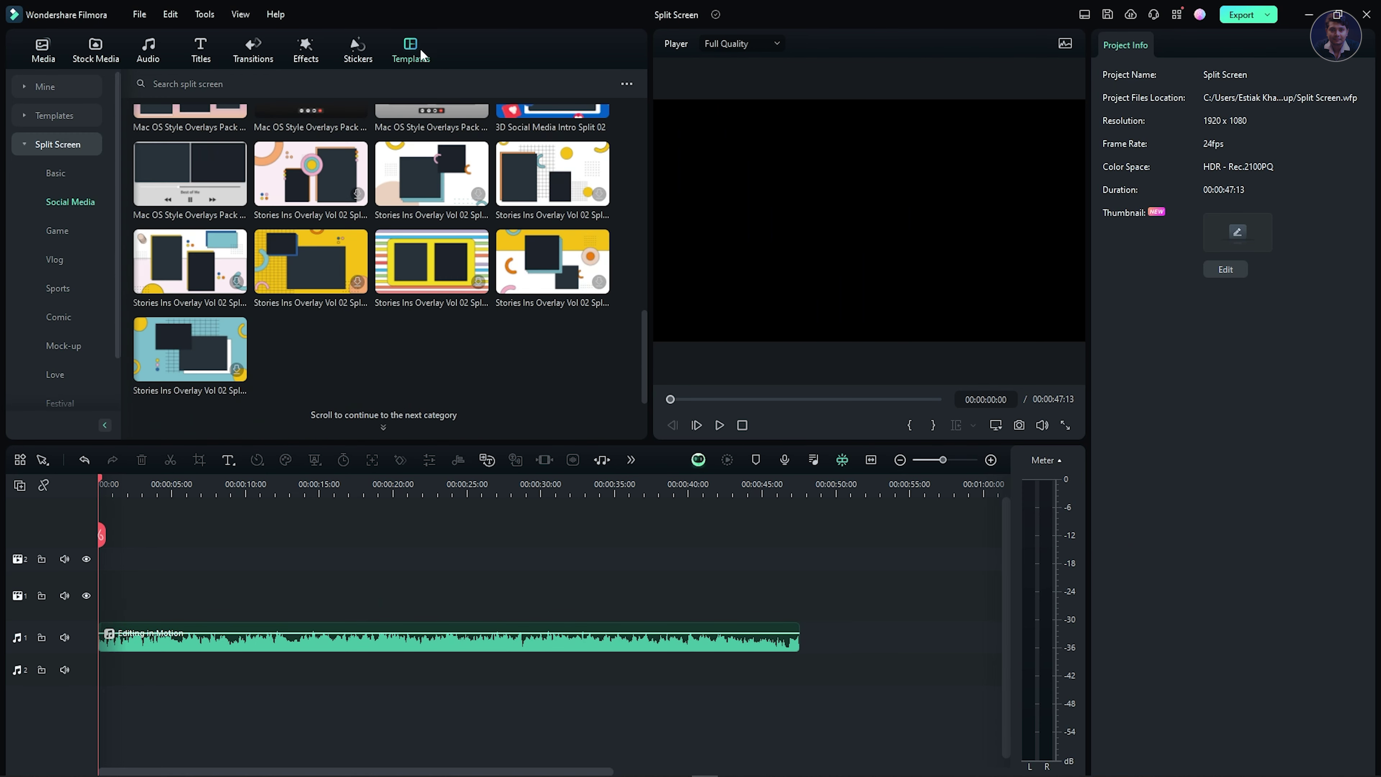
{"action": "left_click", "coordinate": [26, 144]}
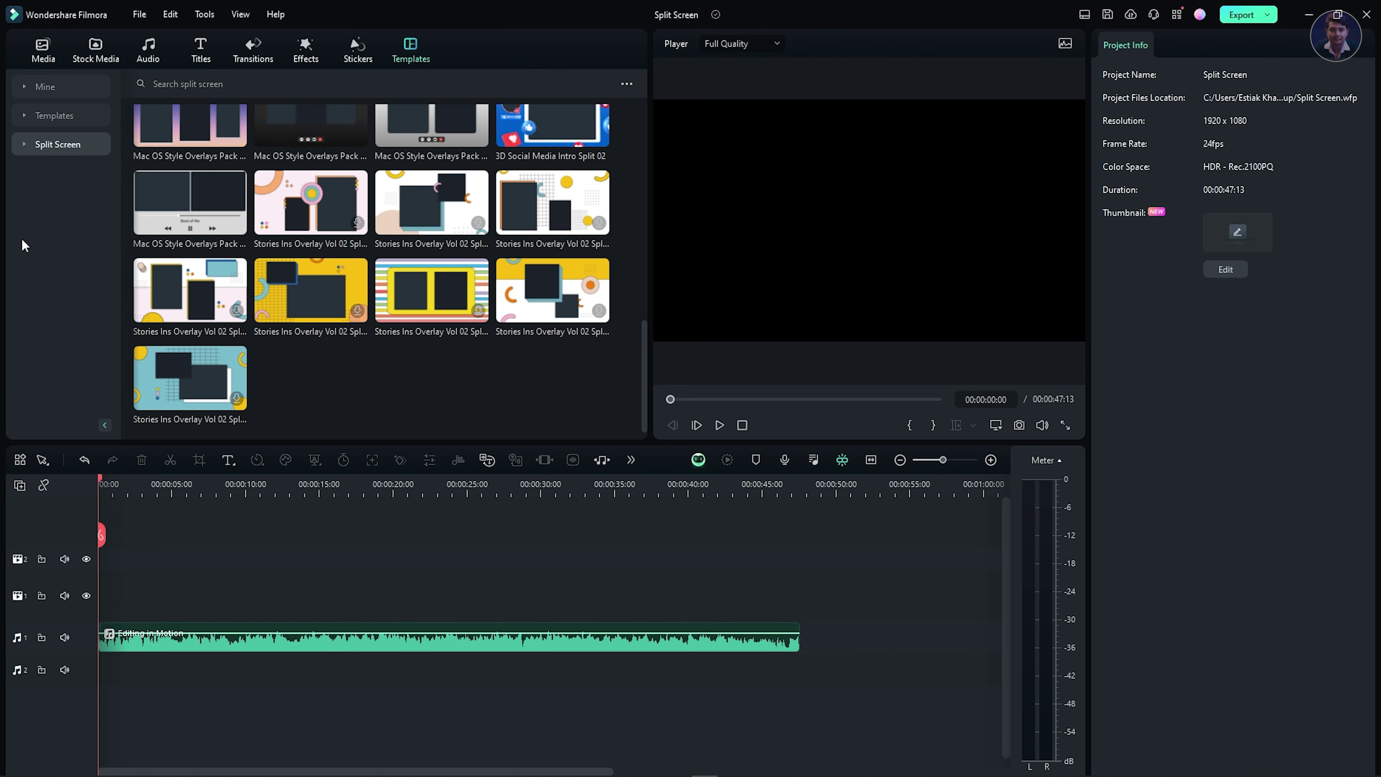
{"action": "left_click", "coordinate": [59, 151]}
{"action": "left_click", "coordinate": [50, 141]}
{"action": "left_click", "coordinate": [50, 141]}
{"action": "left_click", "coordinate": [60, 170]}
{"action": "scroll", "coordinate": [453, 390], "scroll_direction": "down", "scroll_amount": 2}
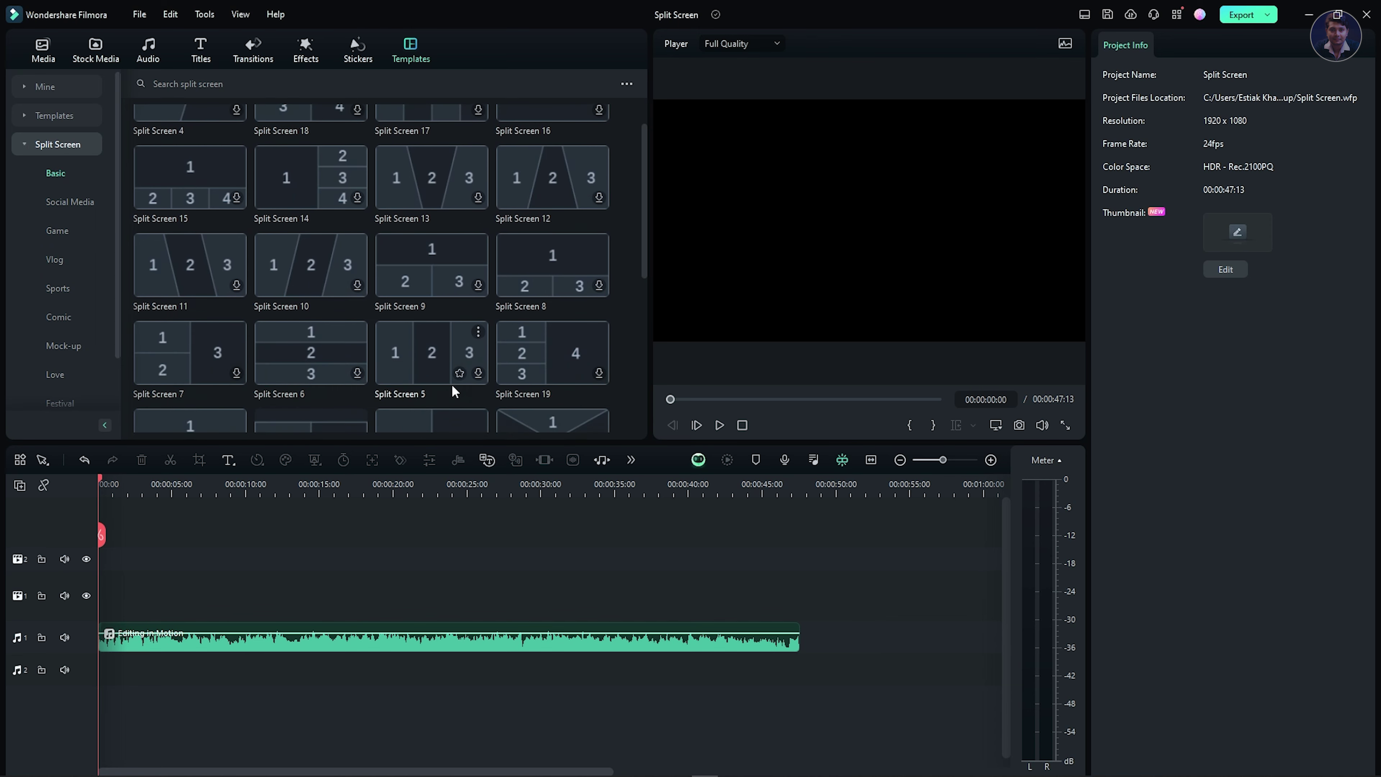
{"action": "scroll", "coordinate": [452, 386], "scroll_direction": "down", "scroll_amount": 4}
{"action": "scroll", "coordinate": [452, 388], "scroll_direction": "down", "scroll_amount": 3}
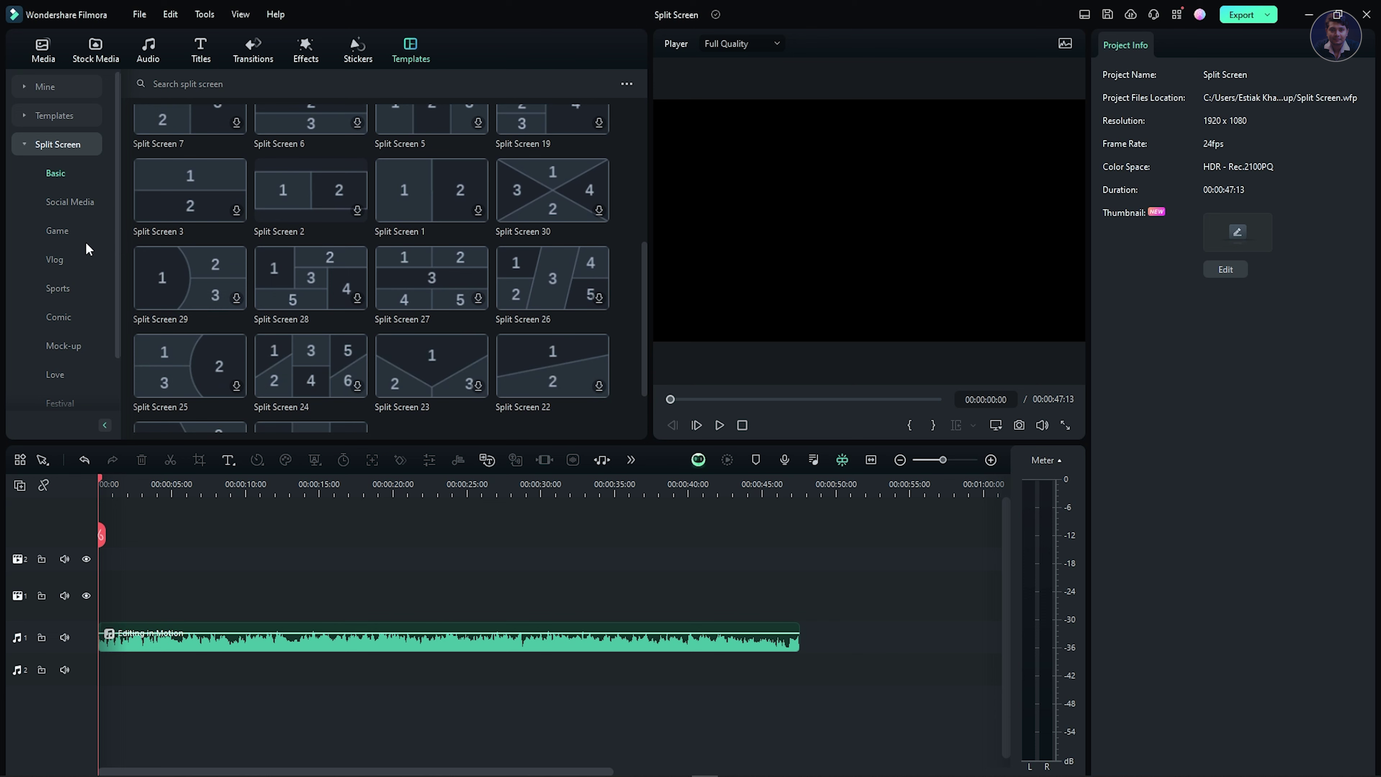
Examine the split screen templates in the Social Media, Game and Vlog categories.
{"action": "left_click", "coordinate": [82, 203]}
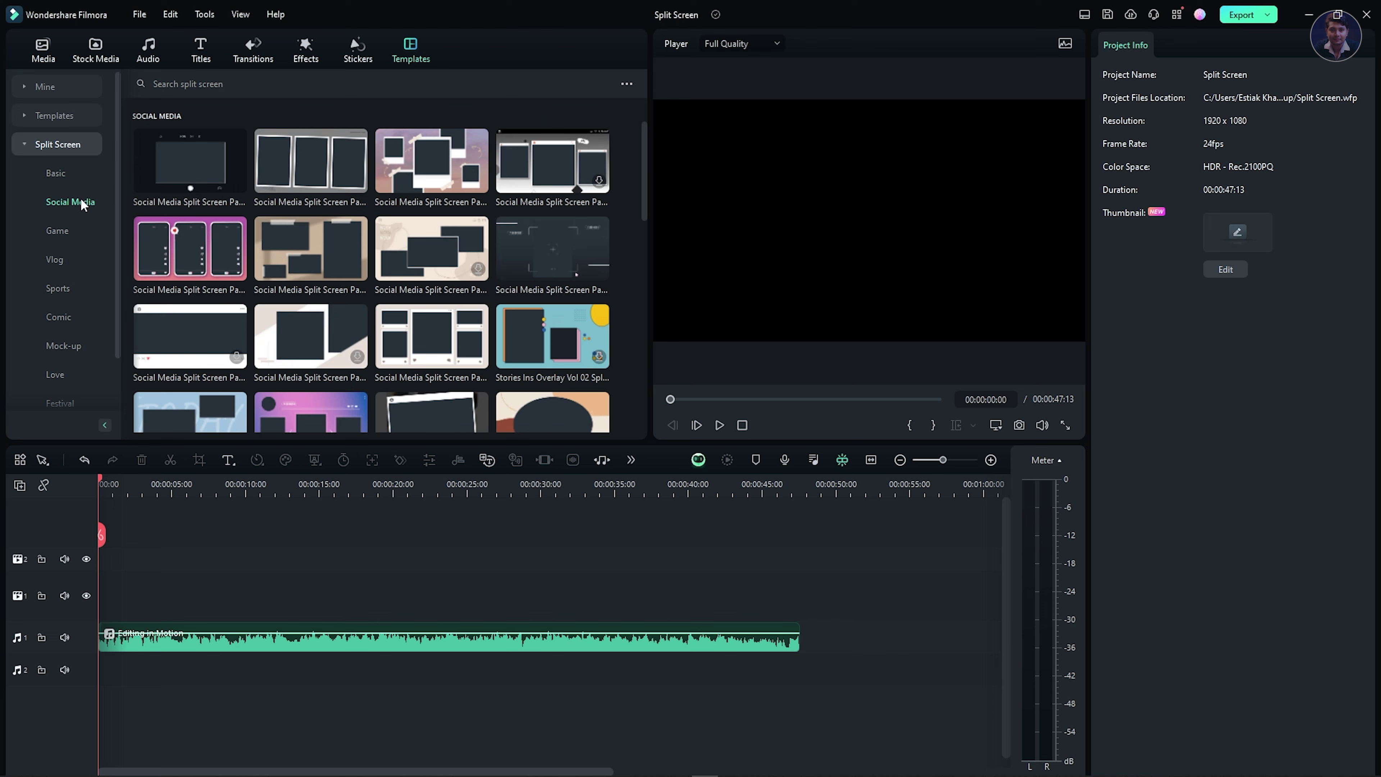
{"action": "left_click", "coordinate": [65, 232]}
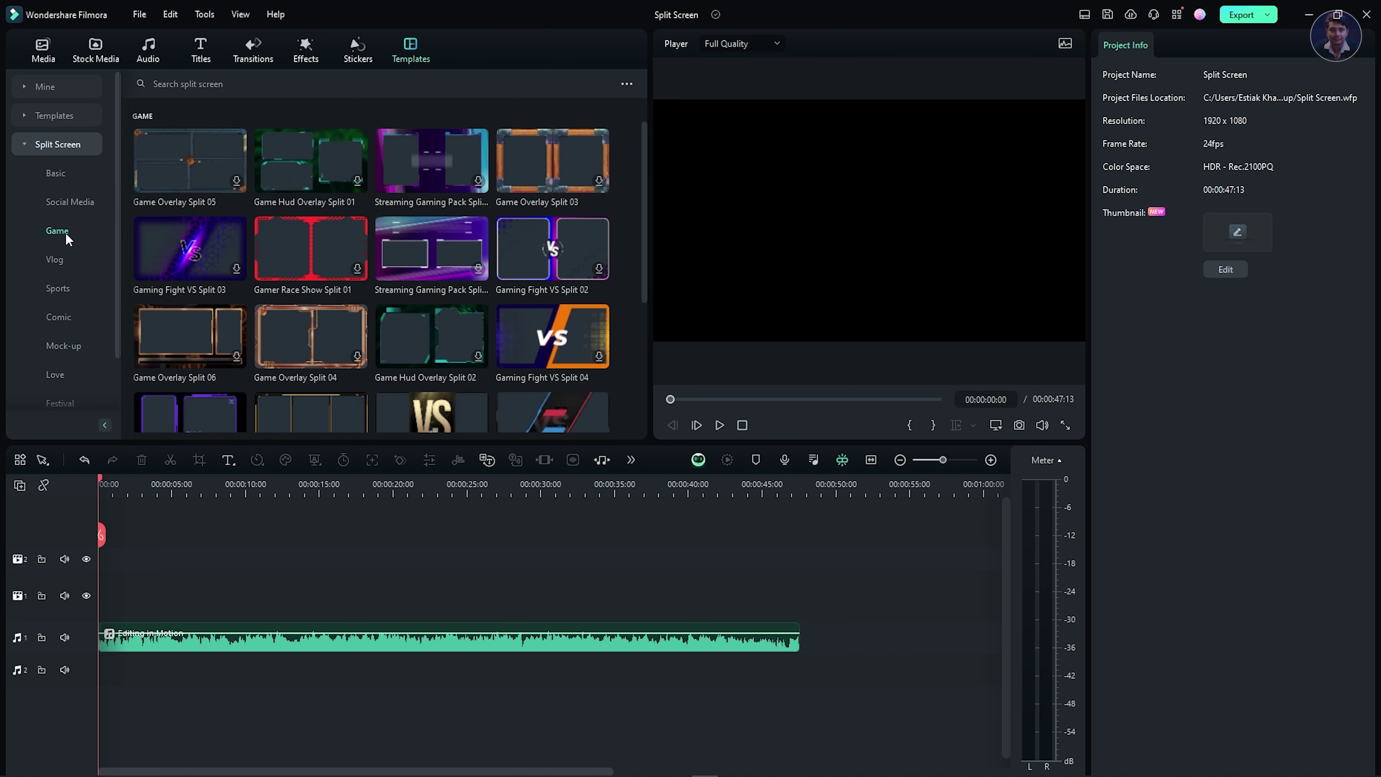
{"action": "scroll", "coordinate": [376, 230], "scroll_direction": "down", "scroll_amount": 5}
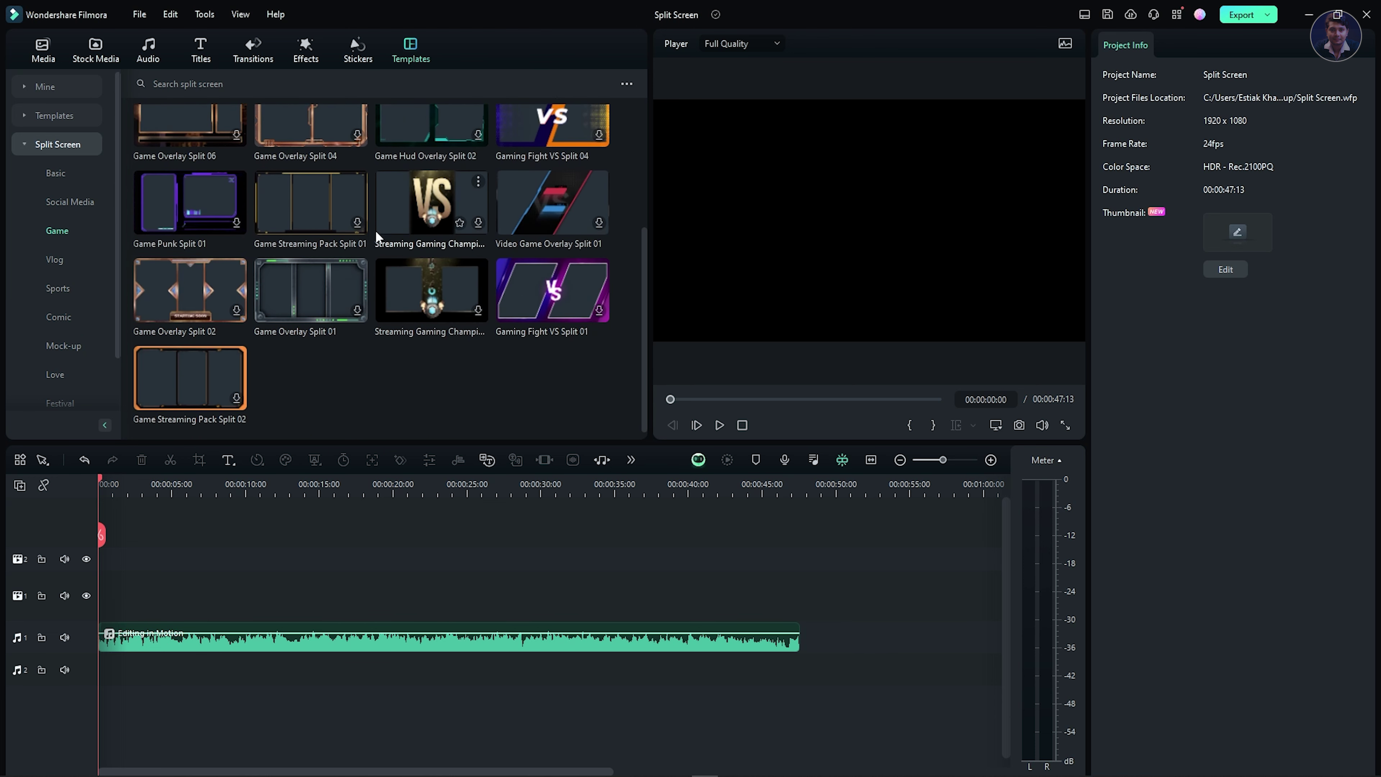
{"action": "scroll", "coordinate": [374, 232], "scroll_direction": "up", "scroll_amount": 3}
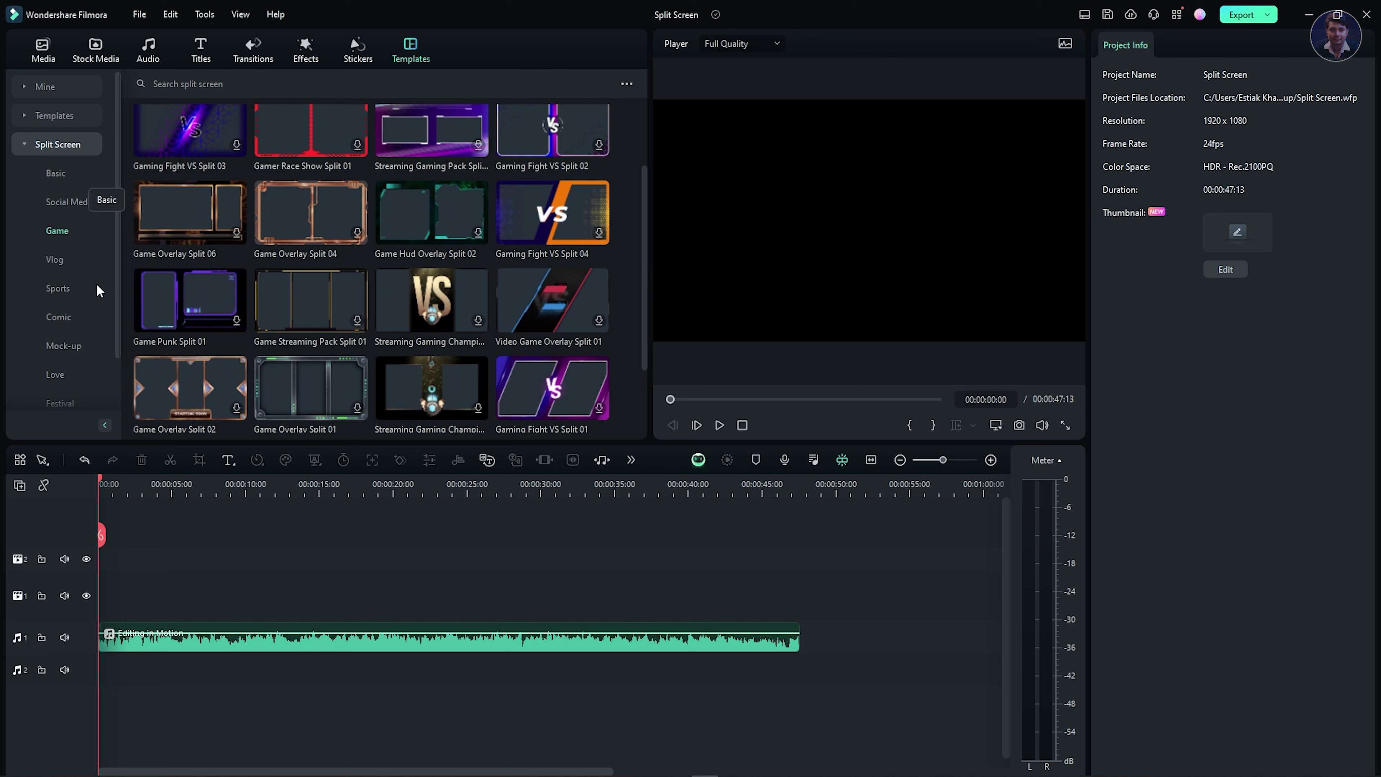
{"action": "left_click", "coordinate": [67, 201]}
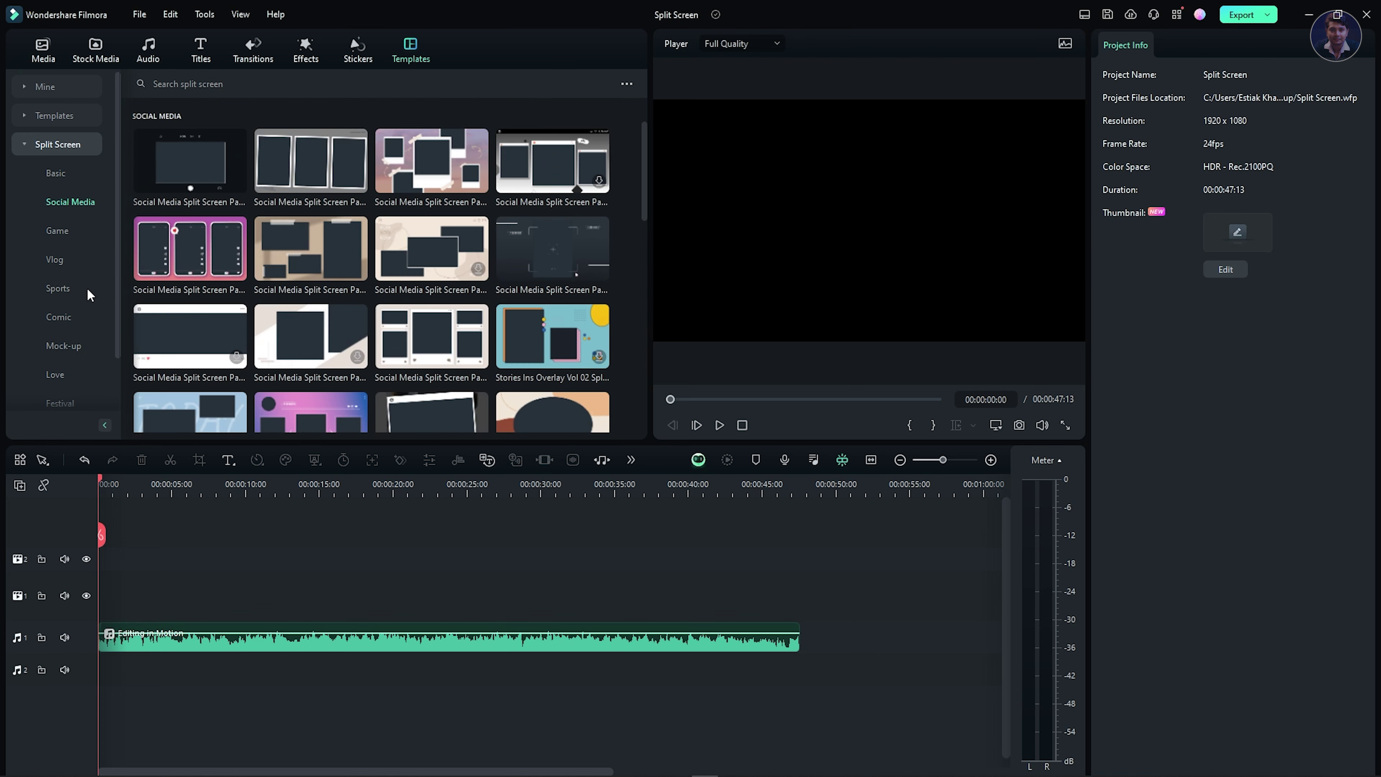
{"action": "left_click", "coordinate": [58, 231]}
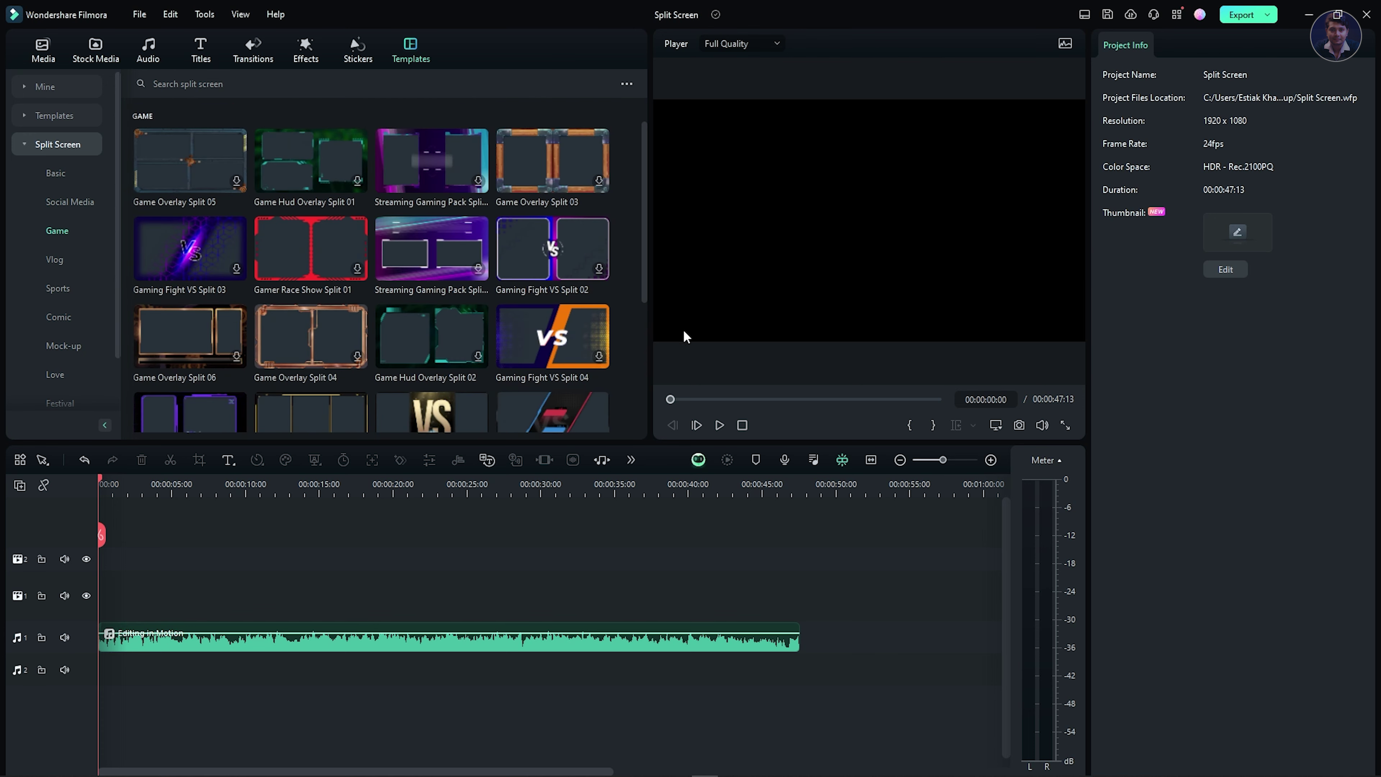
{"action": "left_click", "coordinate": [56, 260]}
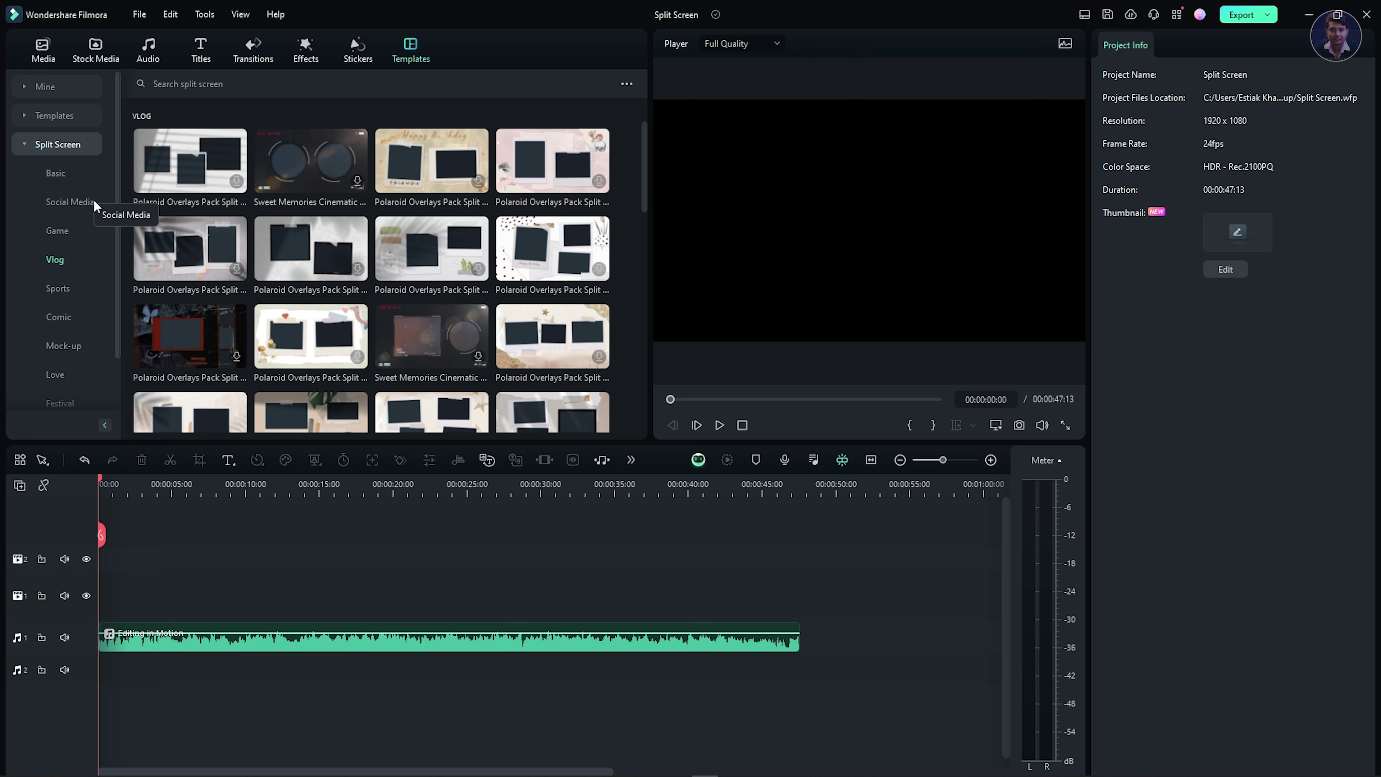
{"action": "scroll", "coordinate": [445, 315], "scroll_direction": "down", "scroll_amount": 4}
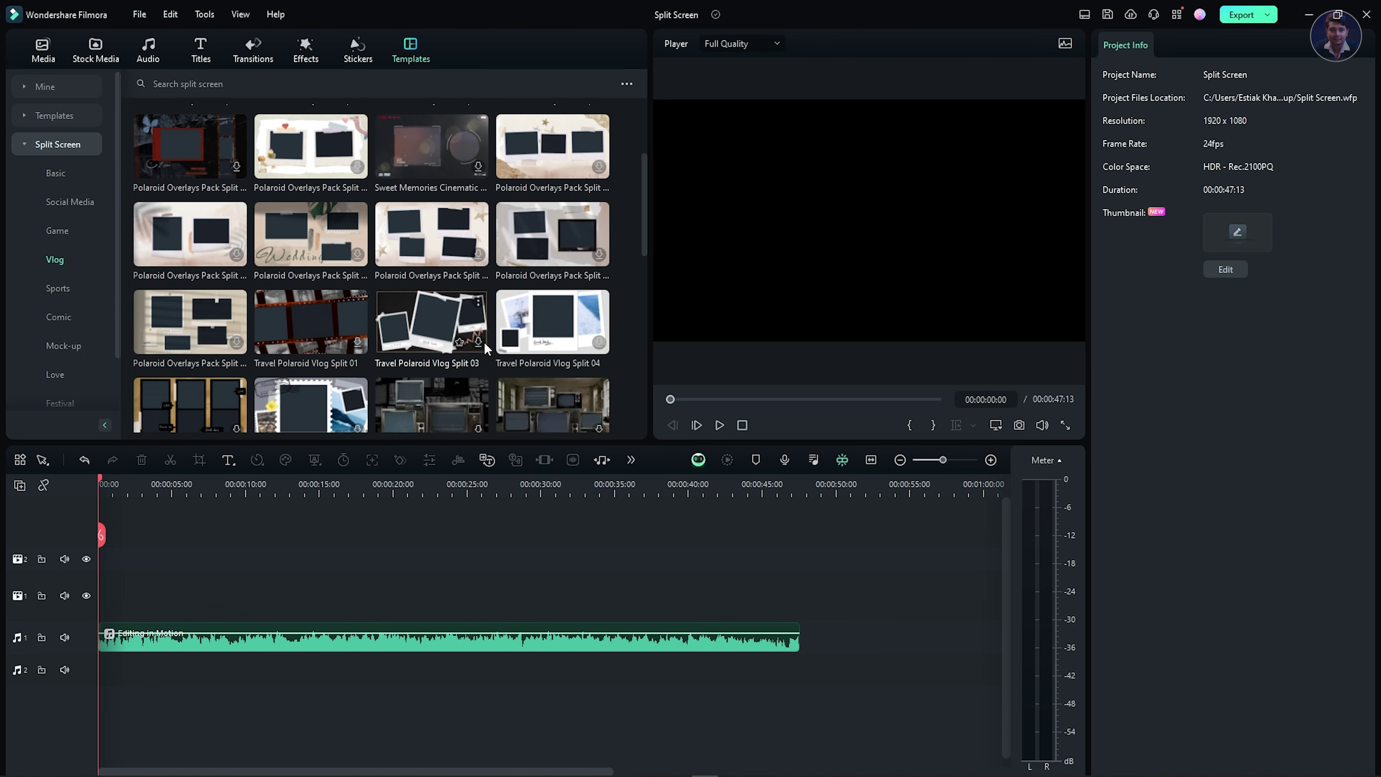
{"action": "scroll", "coordinate": [444, 316], "scroll_direction": "up", "scroll_amount": 2}
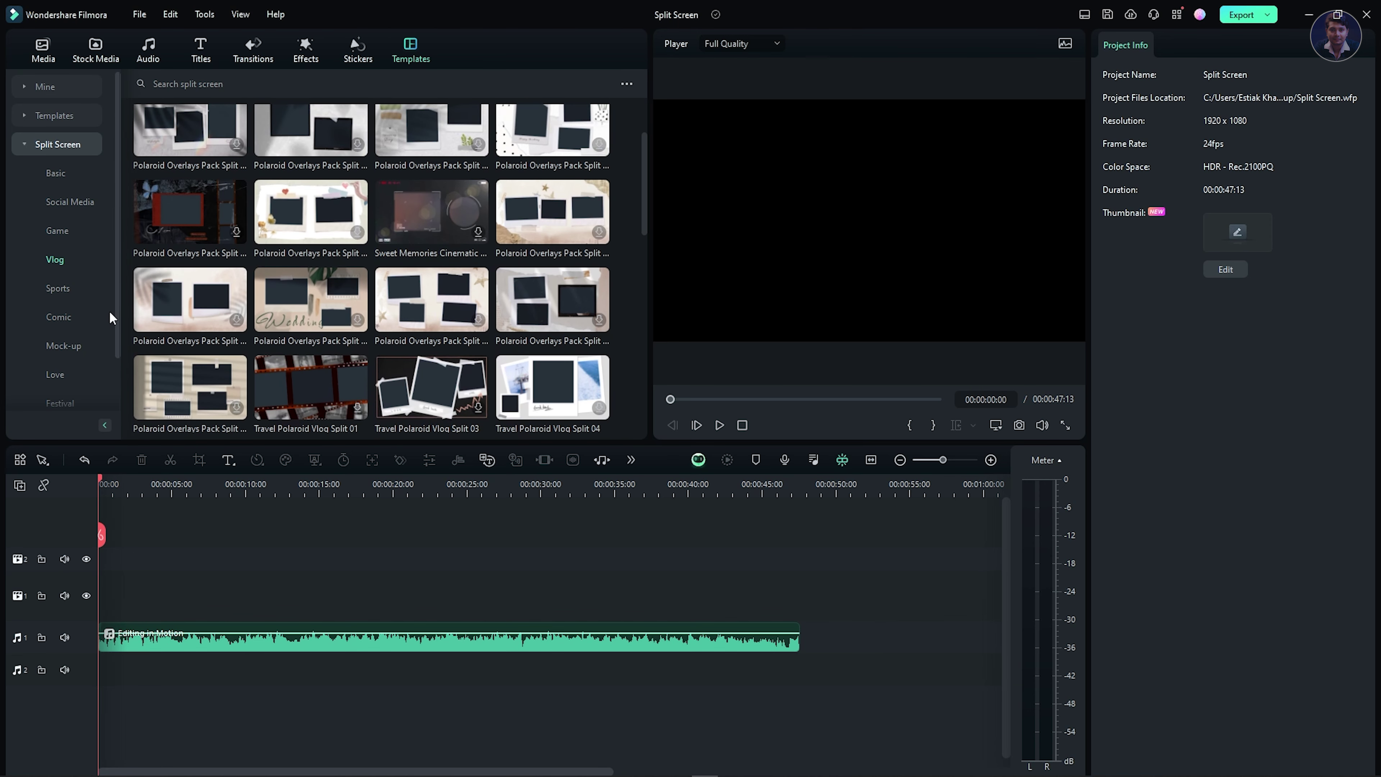
Examine the split screen templates in the Sports, Comic, Mock-up, Love and Festival categories.
{"action": "left_click", "coordinate": [53, 288]}
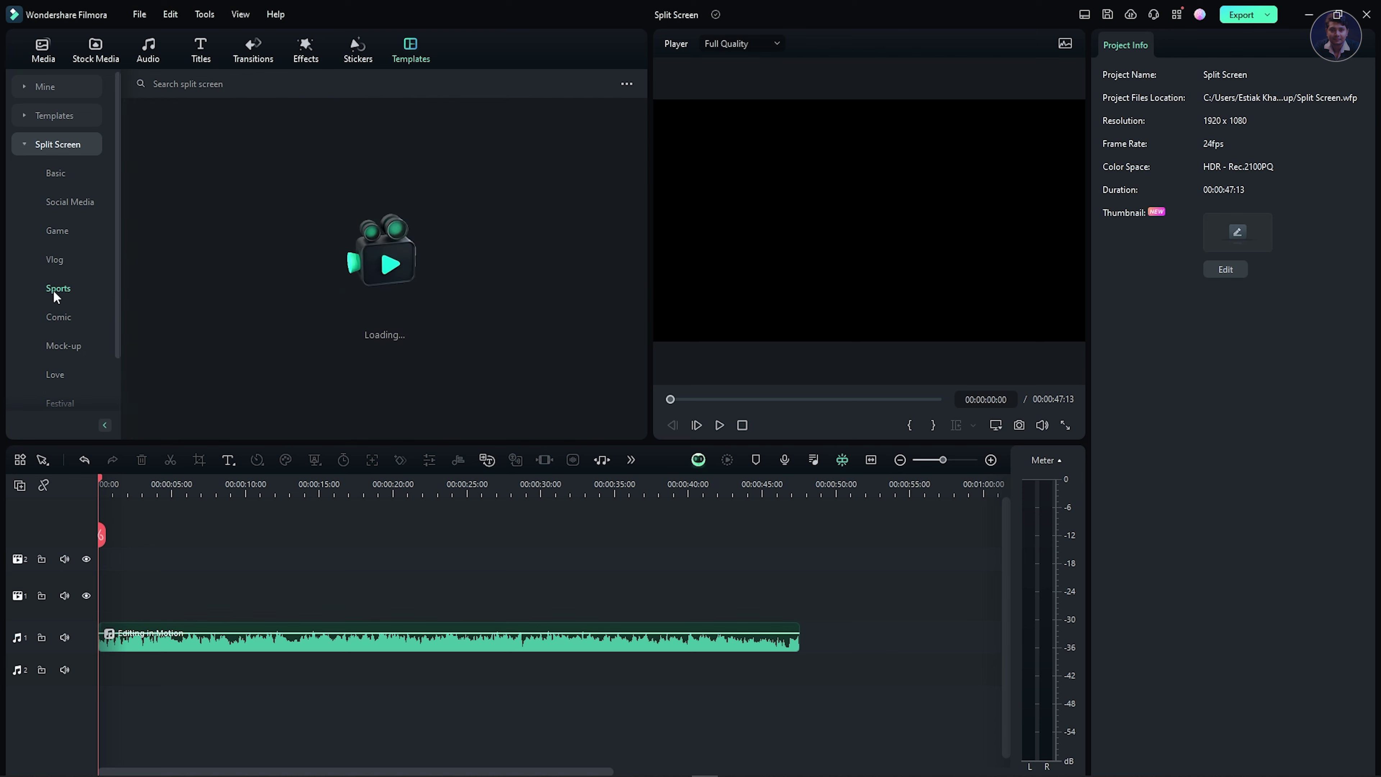
{"action": "left_click", "coordinate": [56, 317]}
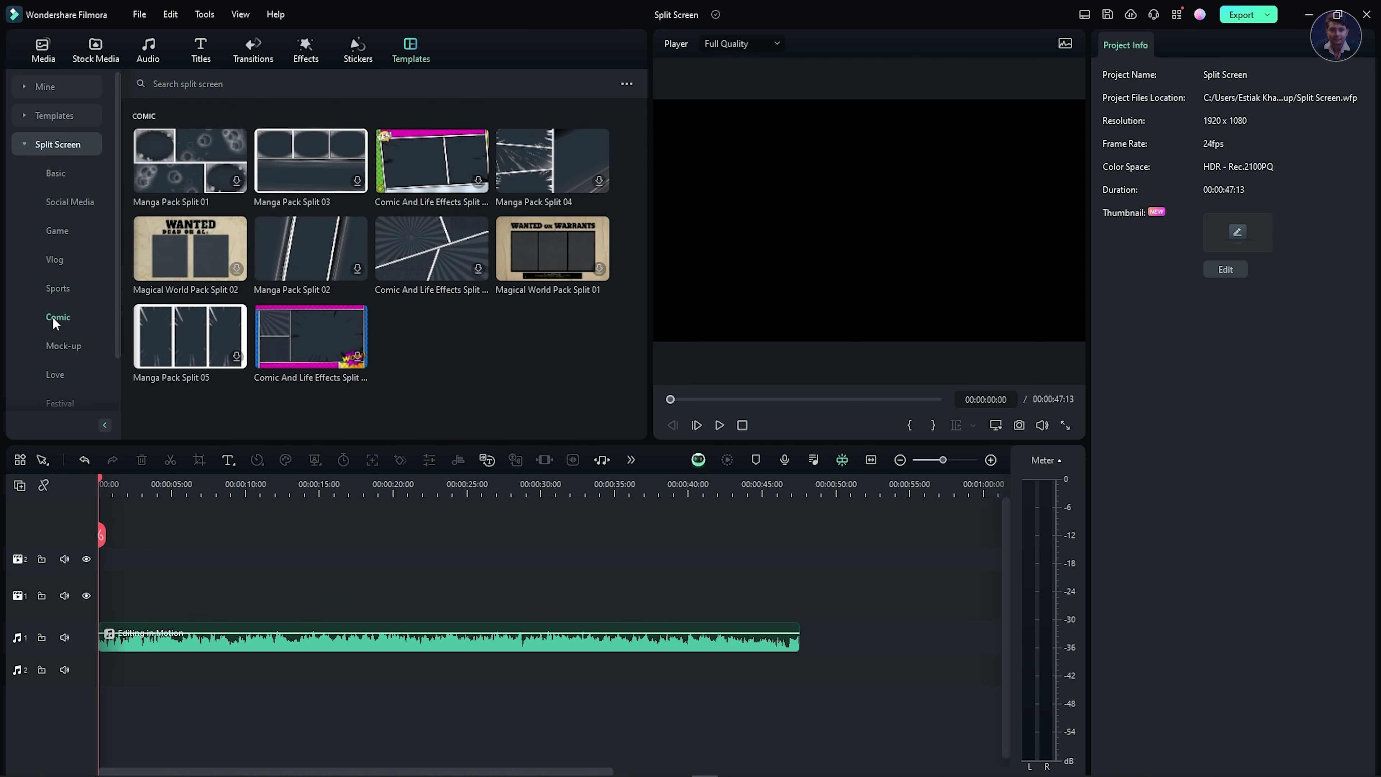
{"action": "left_click", "coordinate": [63, 346]}
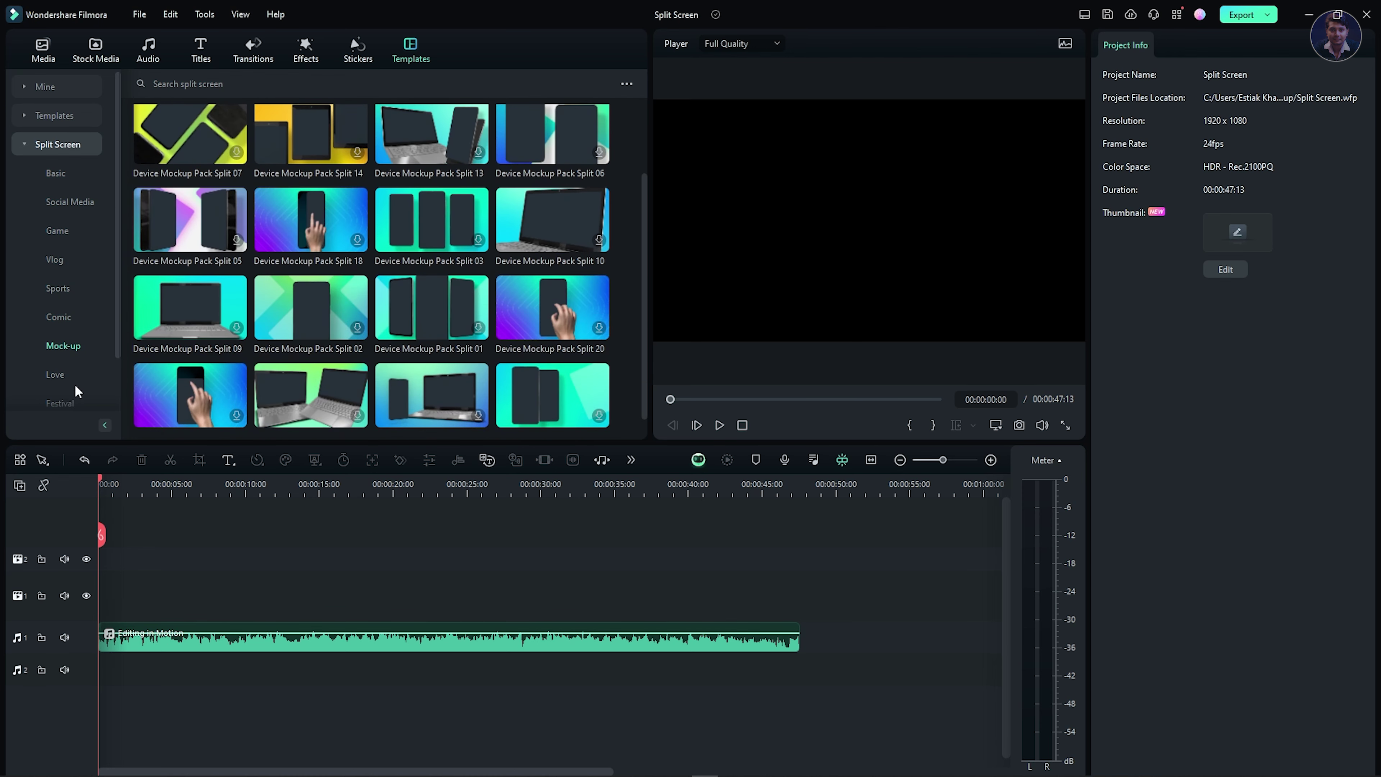
{"action": "left_click", "coordinate": [86, 377]}
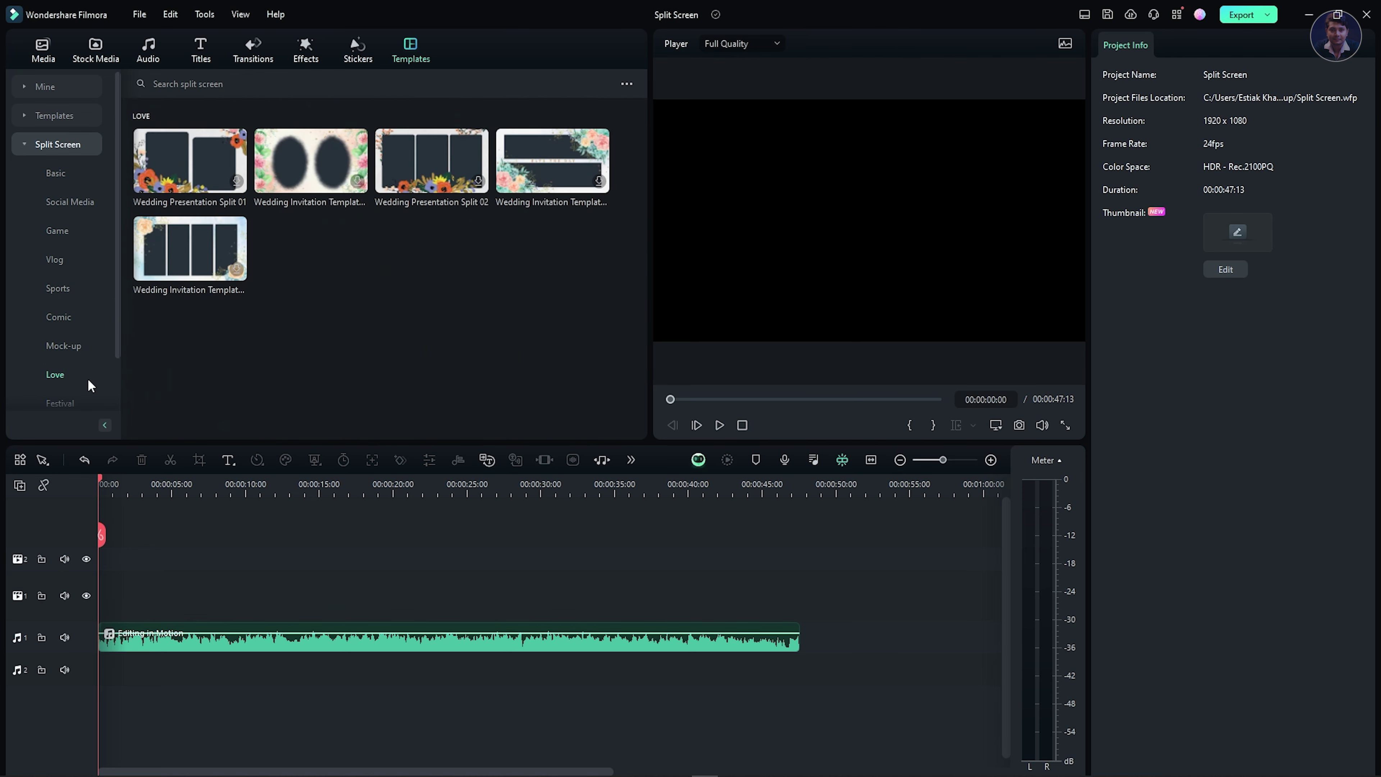
{"action": "left_click", "coordinate": [60, 405]}
{"action": "scroll", "coordinate": [300, 242], "scroll_direction": "down", "scroll_amount": 3}
{"action": "scroll", "coordinate": [307, 272], "scroll_direction": "down", "scroll_amount": 4}
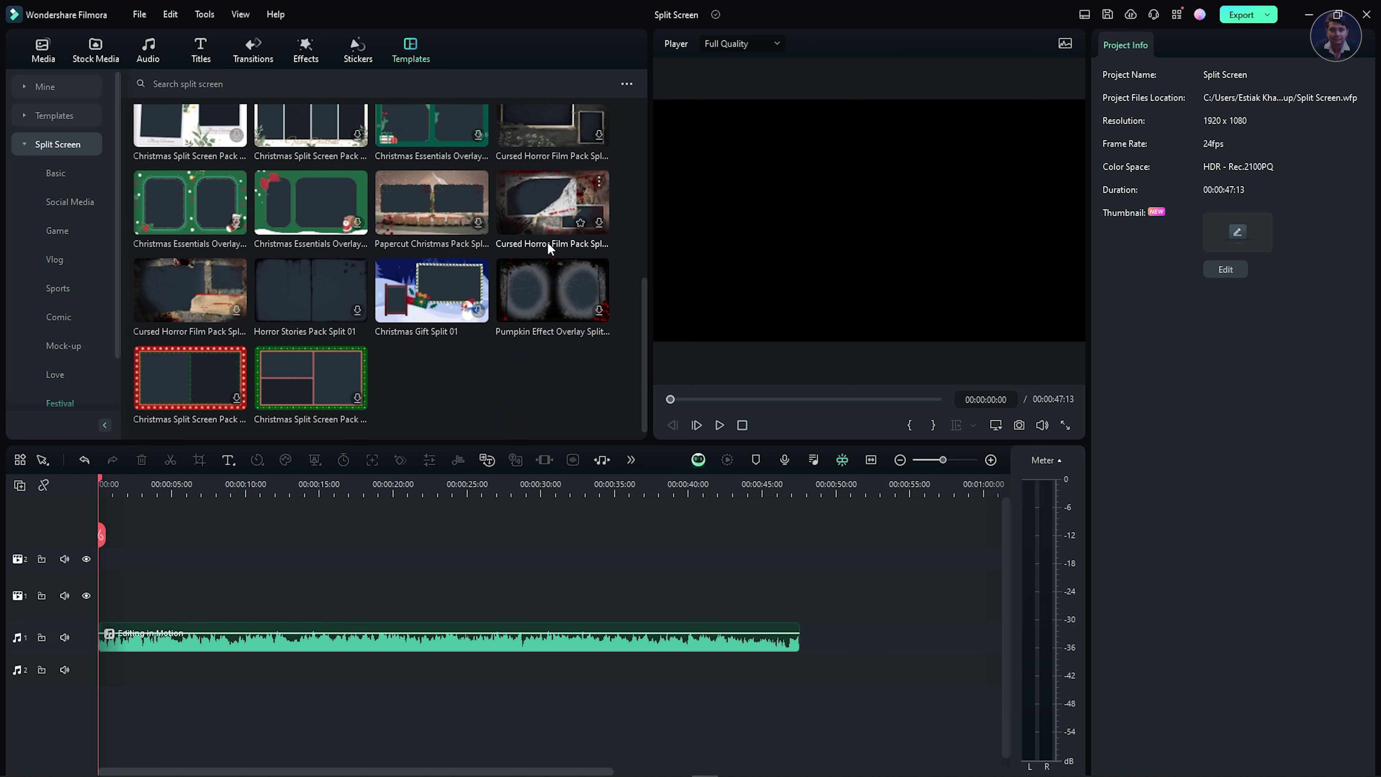
{"action": "scroll", "coordinate": [315, 323], "scroll_direction": "up", "scroll_amount": 7}
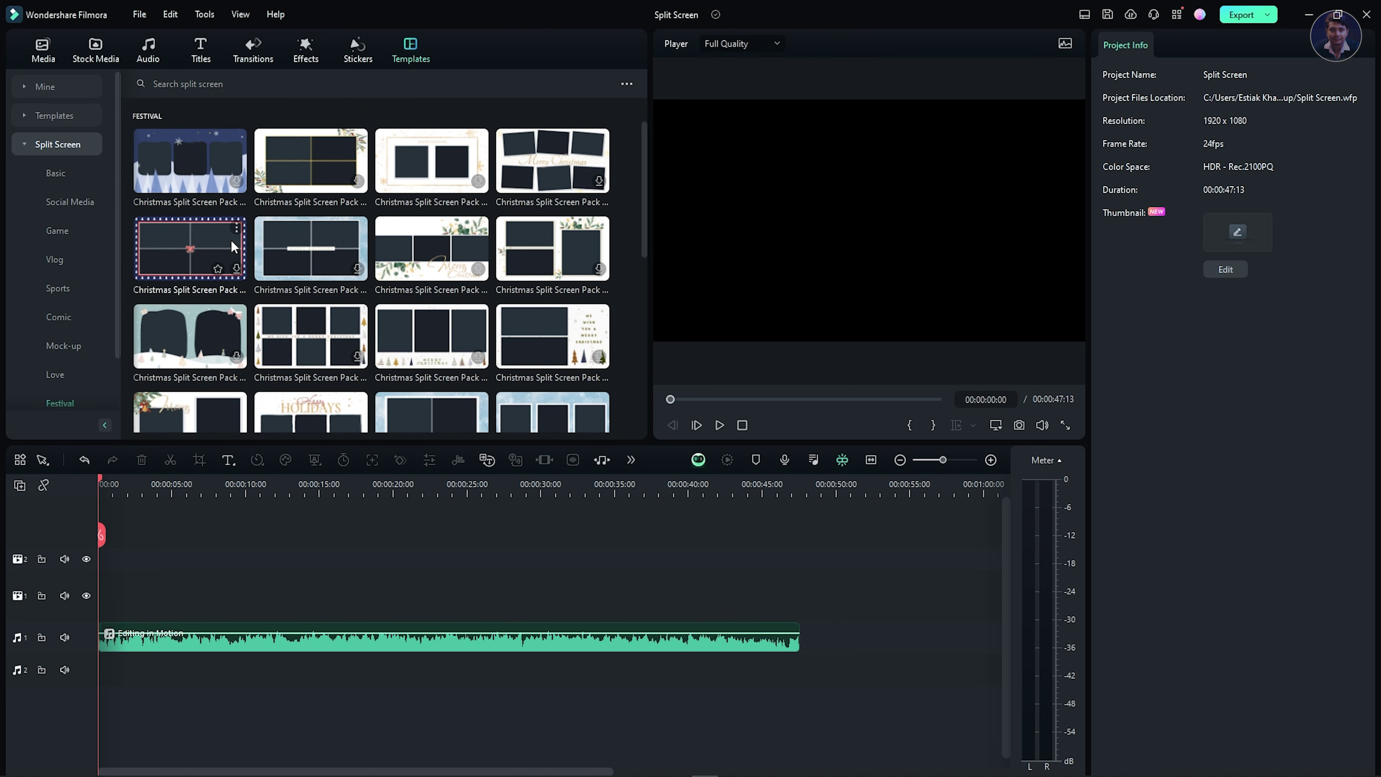
Preview the Social Media template with three tilted upright frames and place it at the start of the first video track.
{"action": "left_click", "coordinate": [68, 202]}
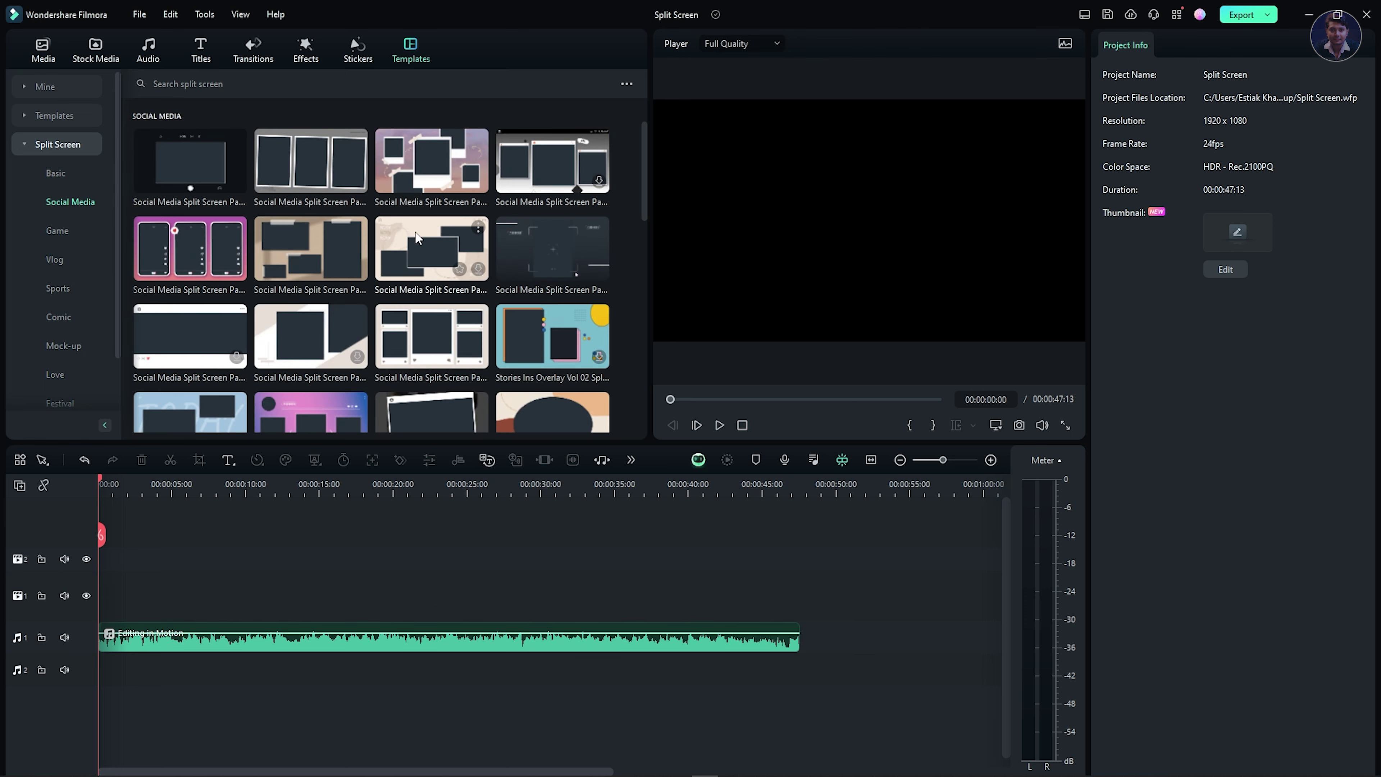
{"action": "scroll", "coordinate": [395, 283], "scroll_direction": "down", "scroll_amount": 4}
{"action": "scroll", "coordinate": [385, 353], "scroll_direction": "down", "scroll_amount": 5}
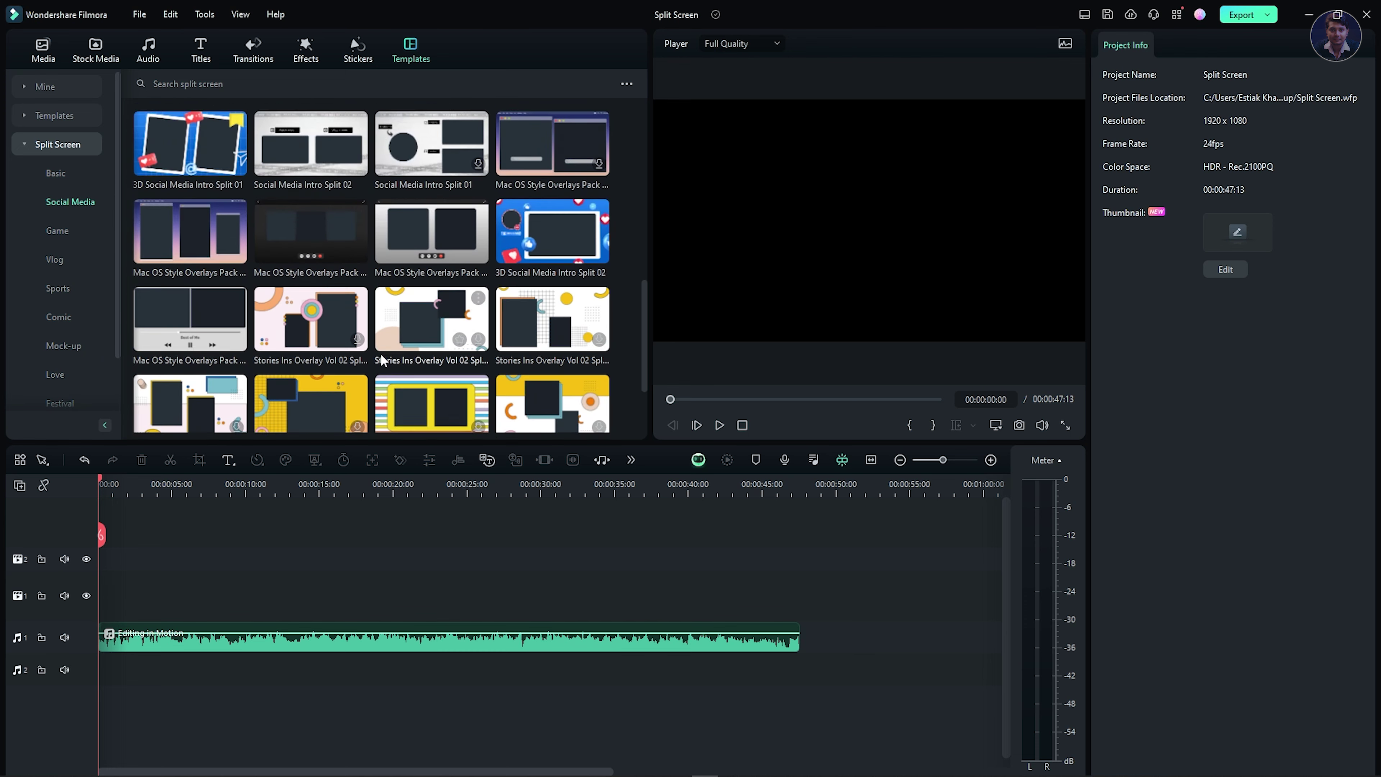
{"action": "scroll", "coordinate": [380, 355], "scroll_direction": "up", "scroll_amount": 10}
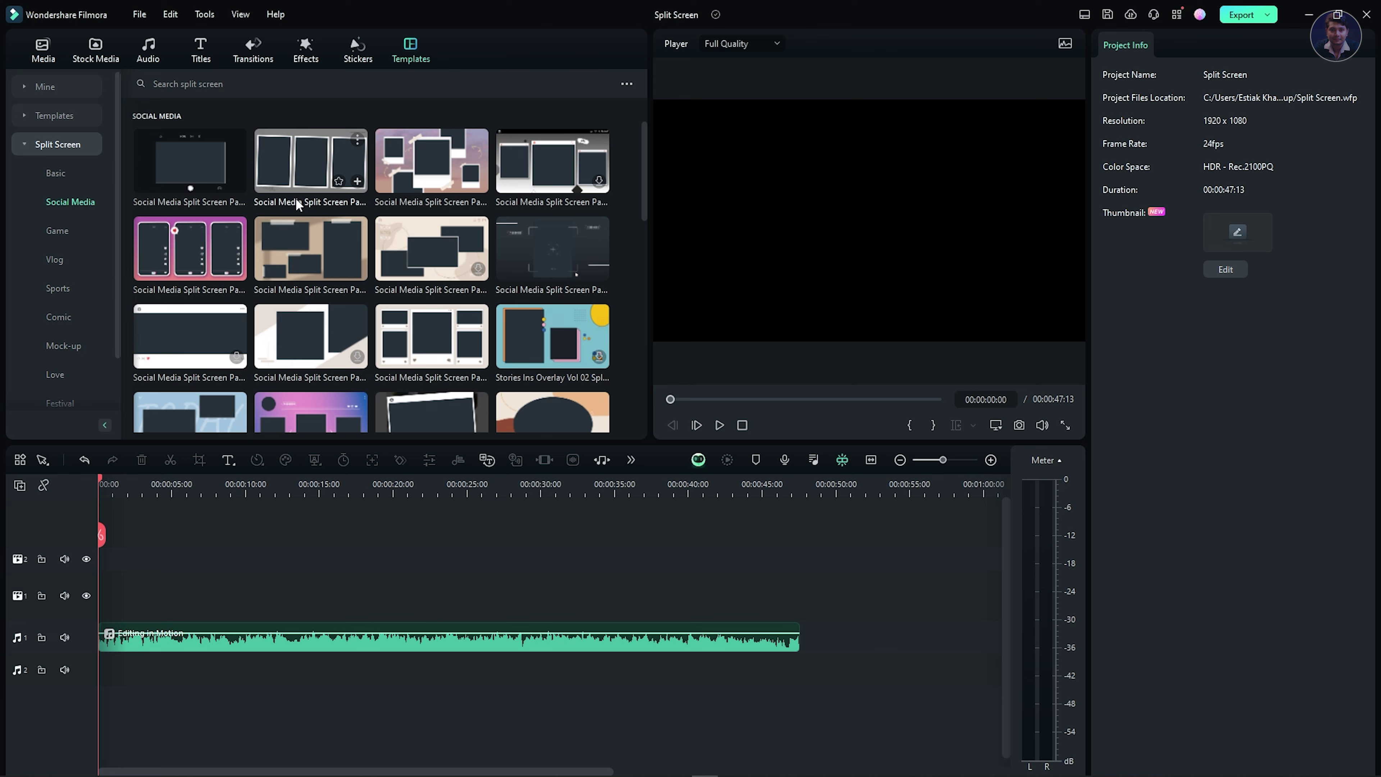
{"action": "left_click", "coordinate": [282, 201]}
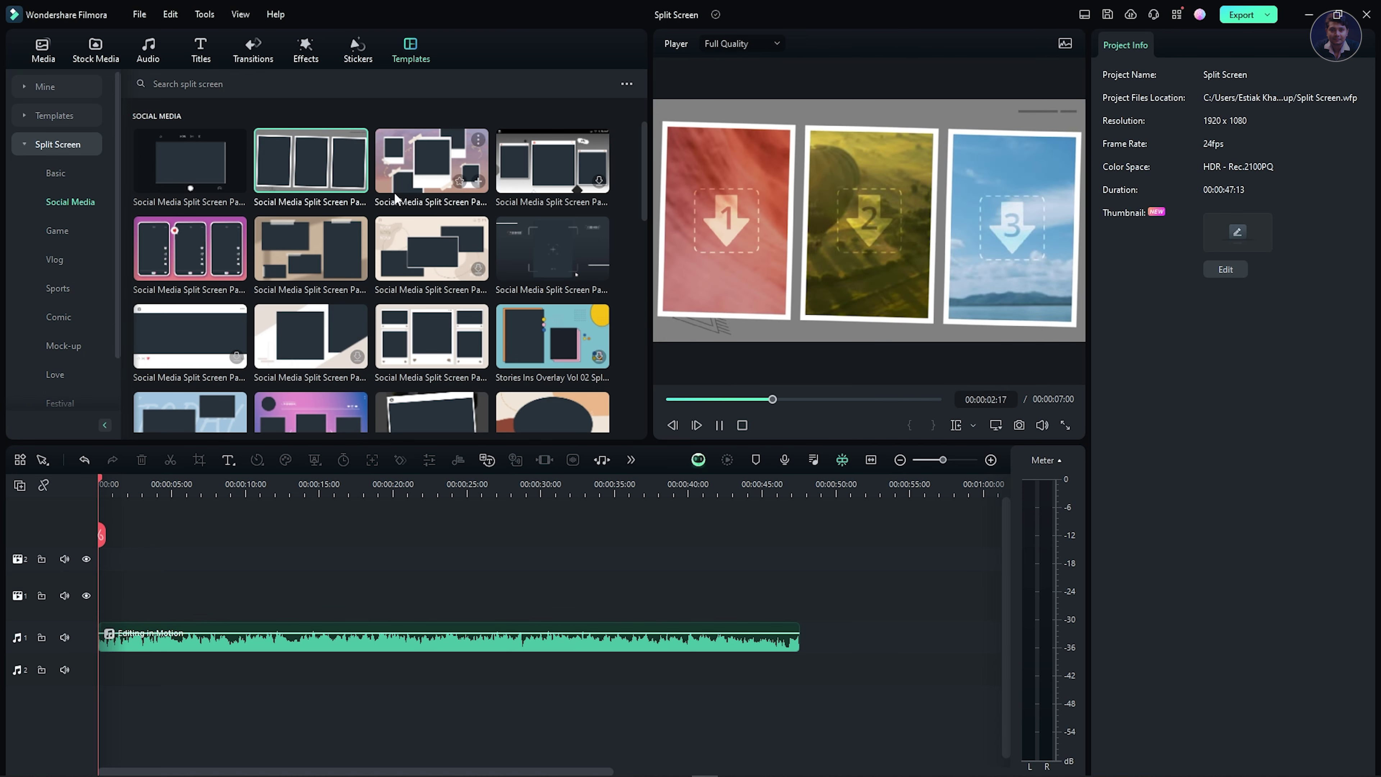
{"action": "left_click_drag", "start_coordinate": [299, 166], "coordinate": [307, 594]}
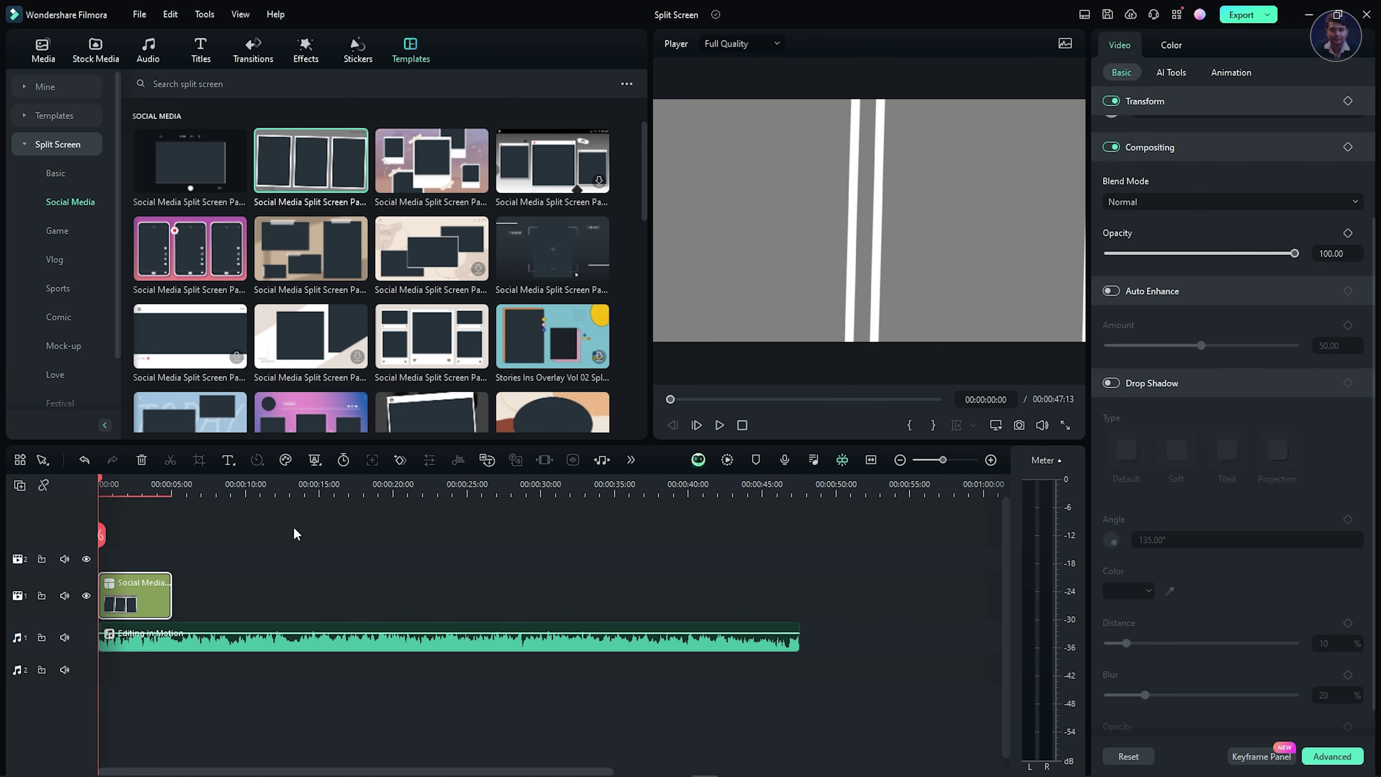
Move the playhead to 00:00:01:19 in the template clip and open advanced split screen editing from its first frame.
{"action": "left_click_drag", "start_coordinate": [293, 490], "coordinate": [354, 493]}
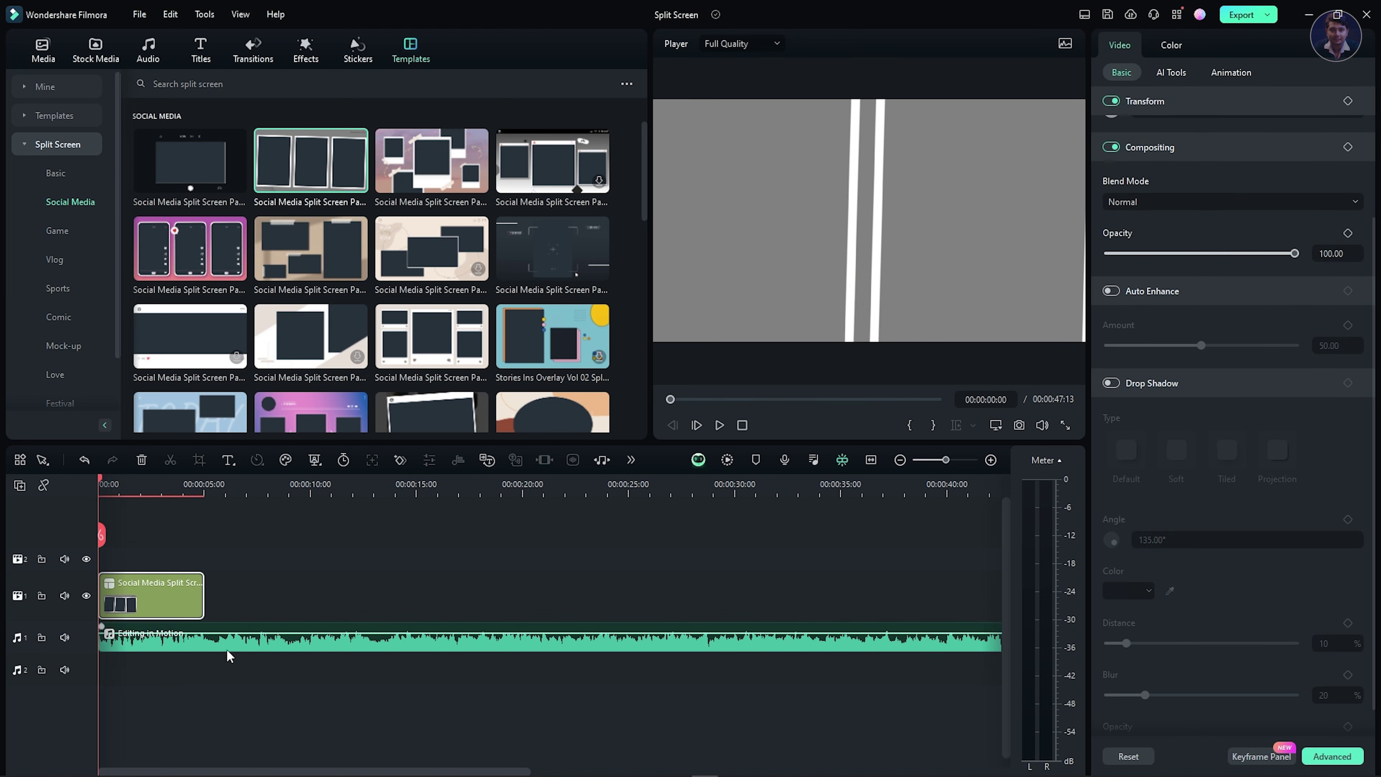
{"action": "left_click", "coordinate": [136, 494]}
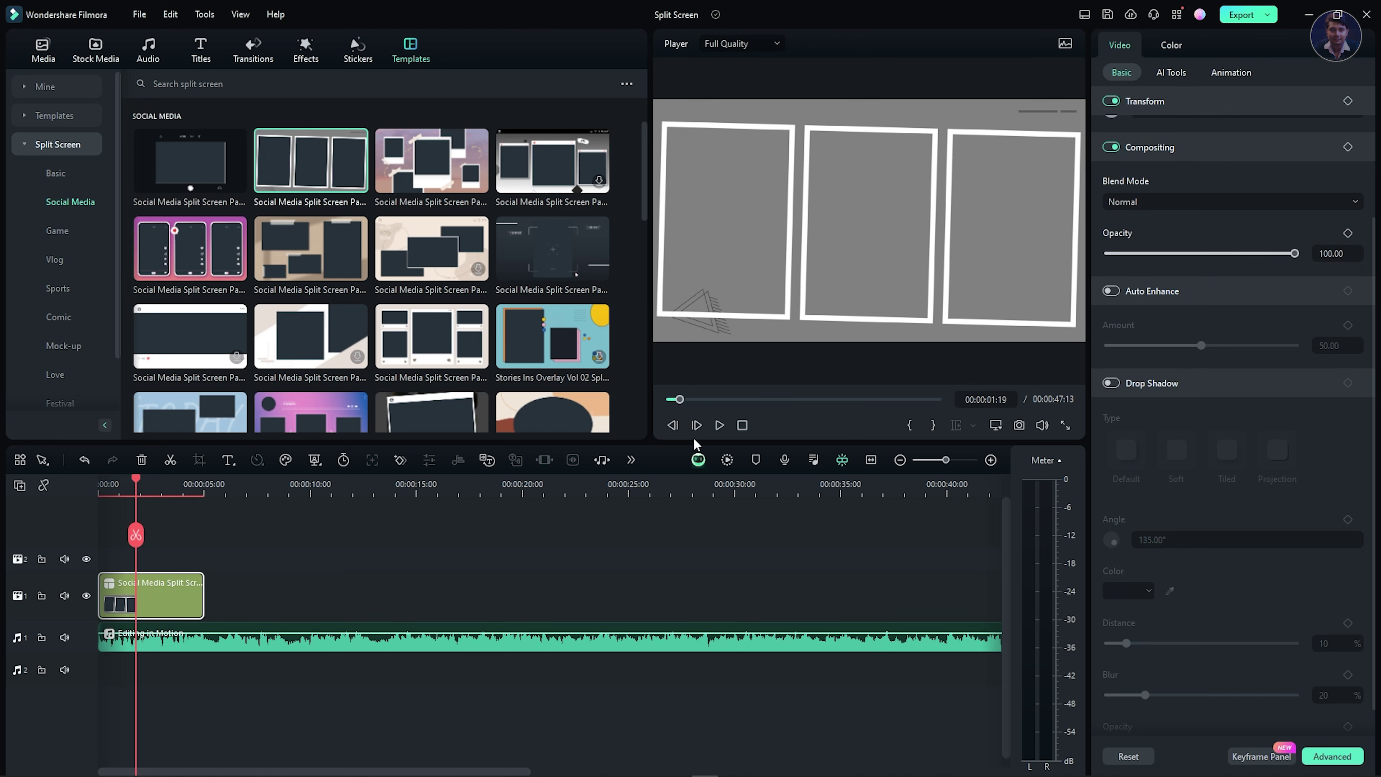
{"action": "left_click", "coordinate": [713, 251]}
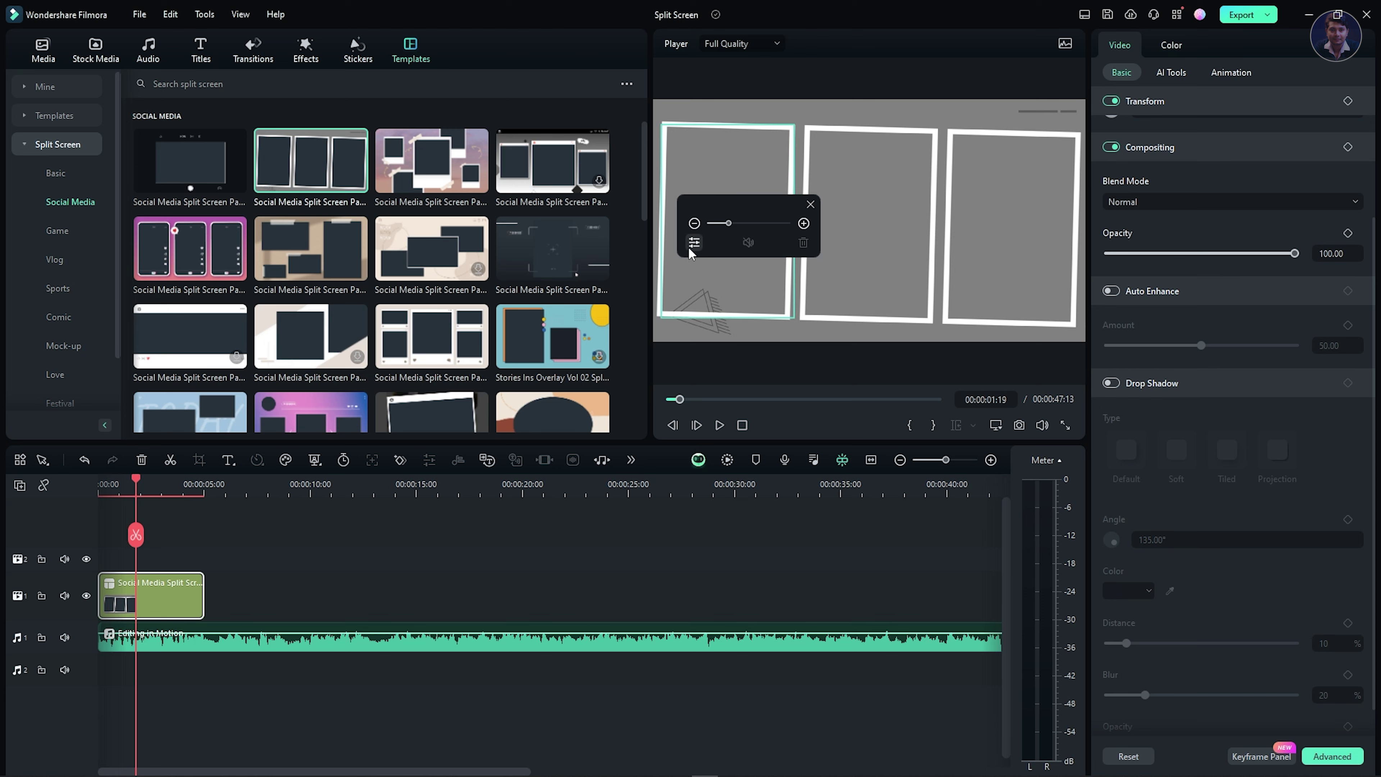
{"action": "left_click", "coordinate": [695, 242]}
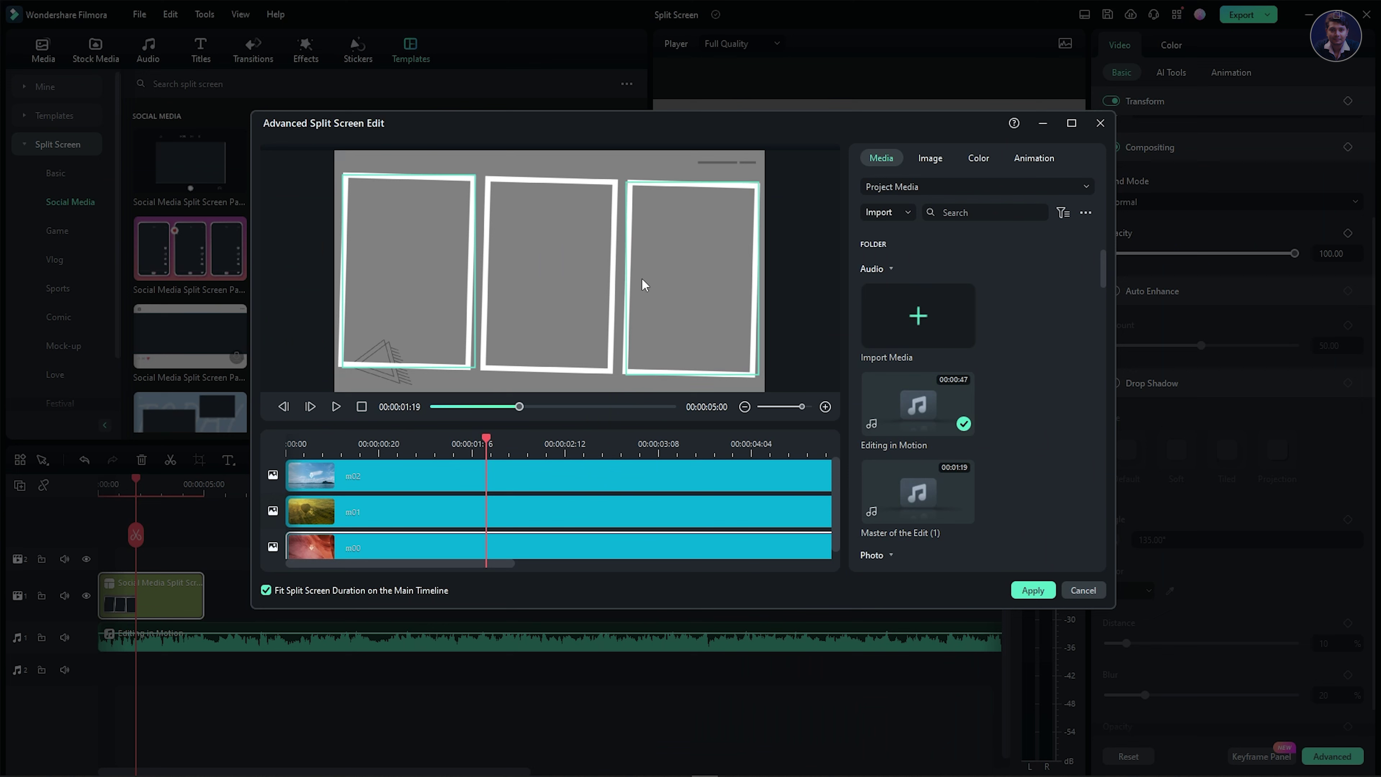
Return to the start of the split screen timeline and inspect its placeholder clips.
{"action": "left_click_drag", "start_coordinate": [491, 447], "coordinate": [288, 445]}
{"action": "left_click", "coordinate": [349, 514]}
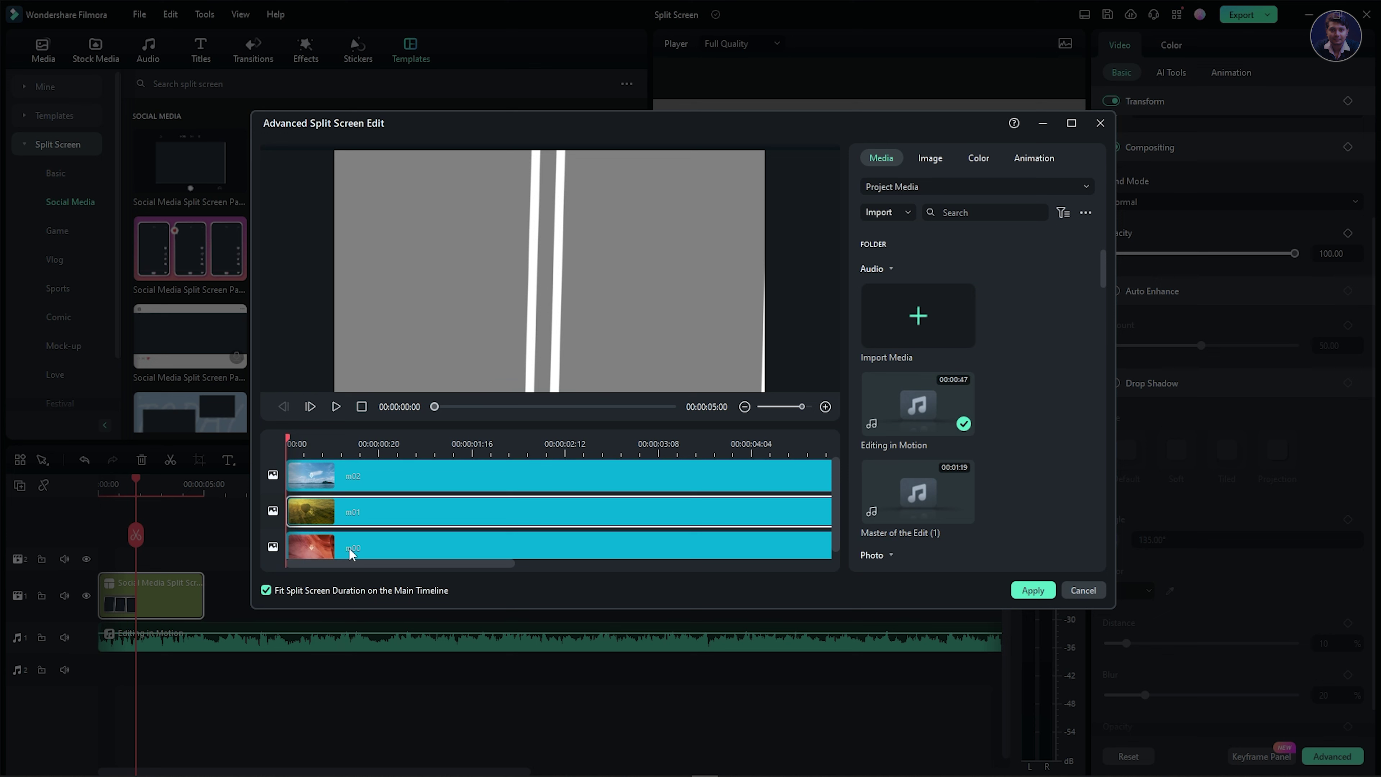
{"action": "left_click", "coordinate": [372, 477]}
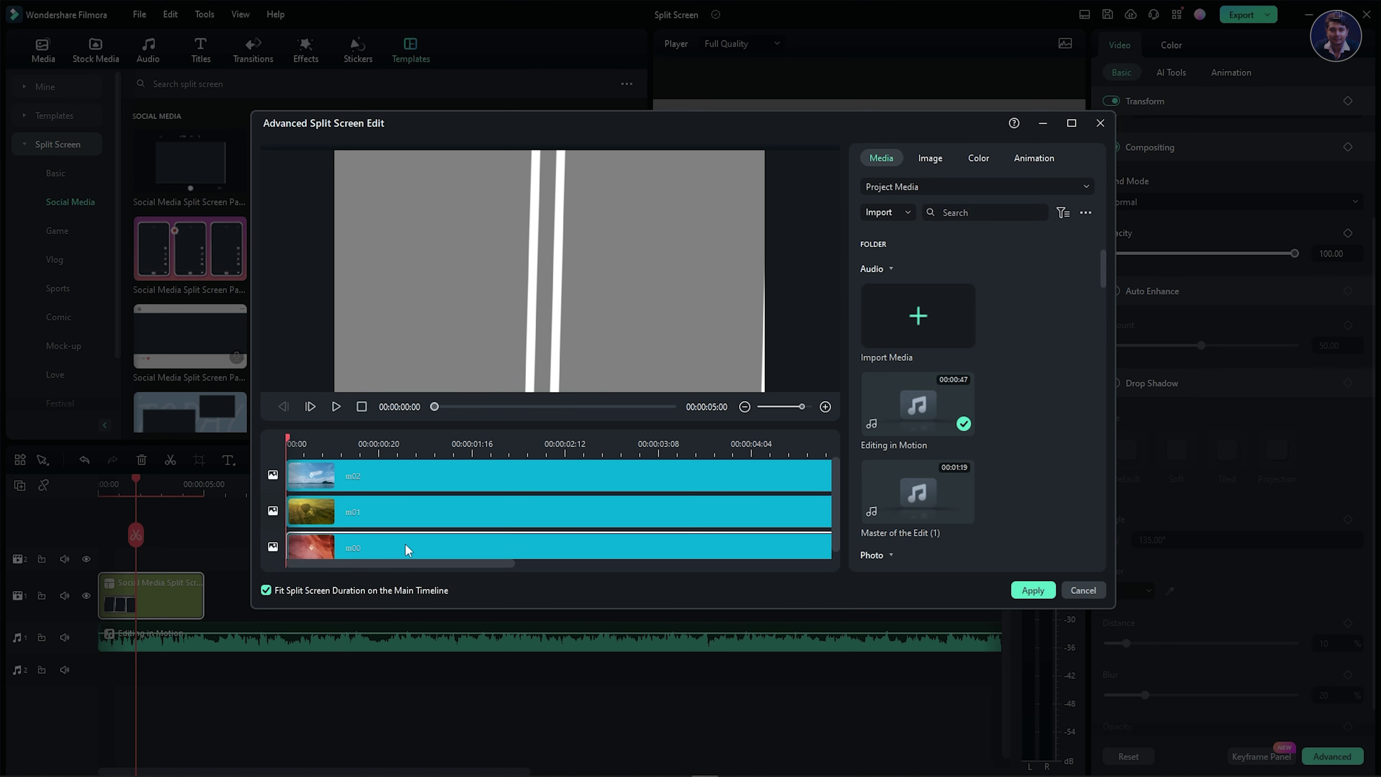
{"action": "left_click", "coordinate": [291, 445]}
Import the photo DSC01725.jpg from the Desktop folder and look through the project photos.
{"action": "left_click", "coordinate": [905, 316]}
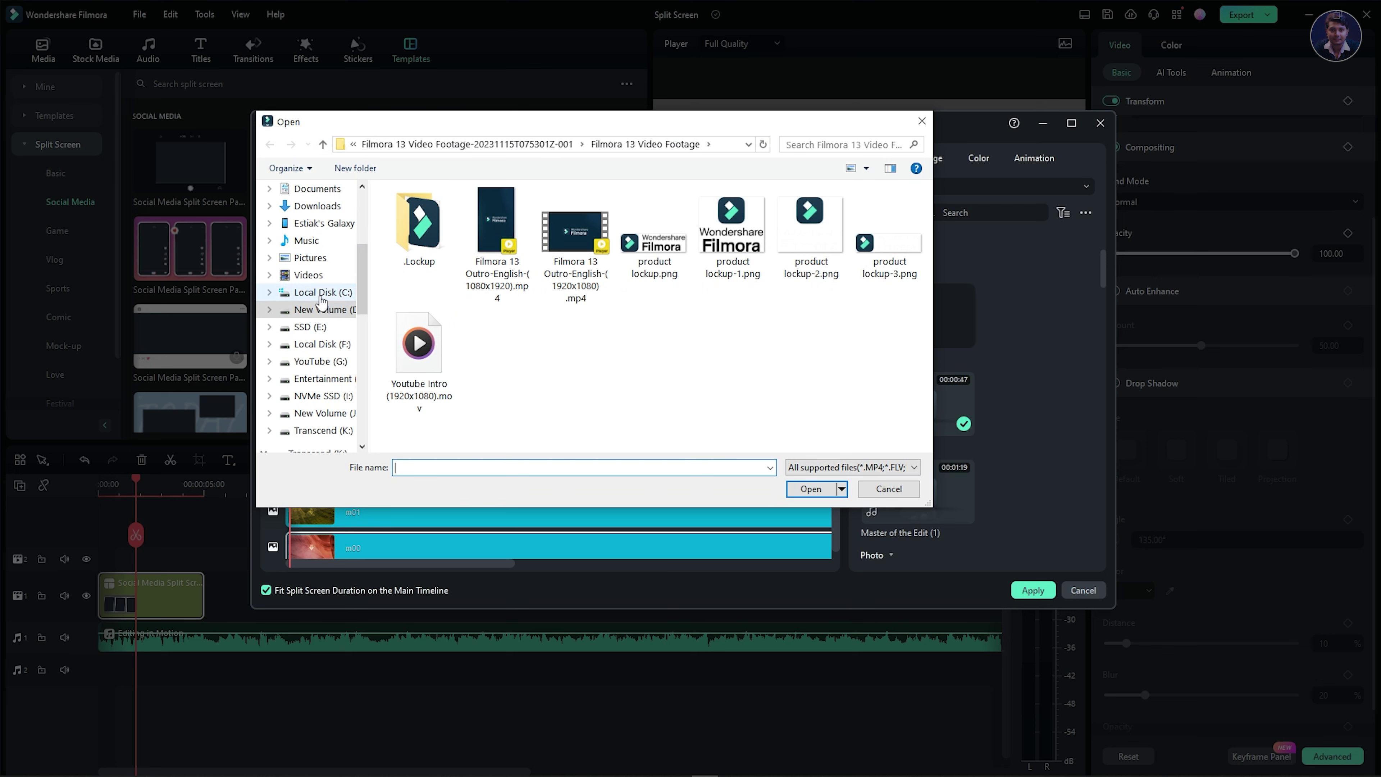
{"action": "scroll", "coordinate": [324, 310], "scroll_direction": "up", "scroll_amount": 2}
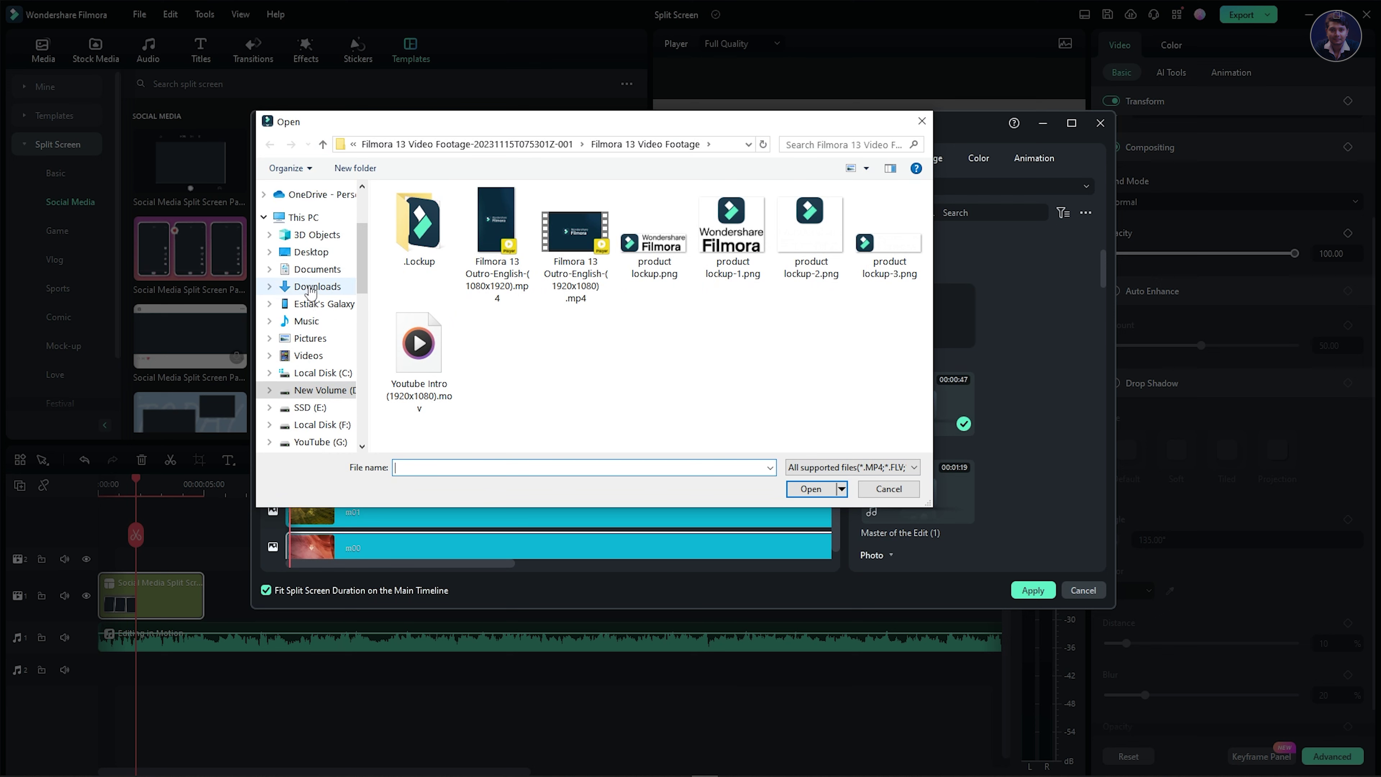
{"action": "left_click", "coordinate": [311, 252]}
{"action": "left_click", "coordinate": [496, 324]}
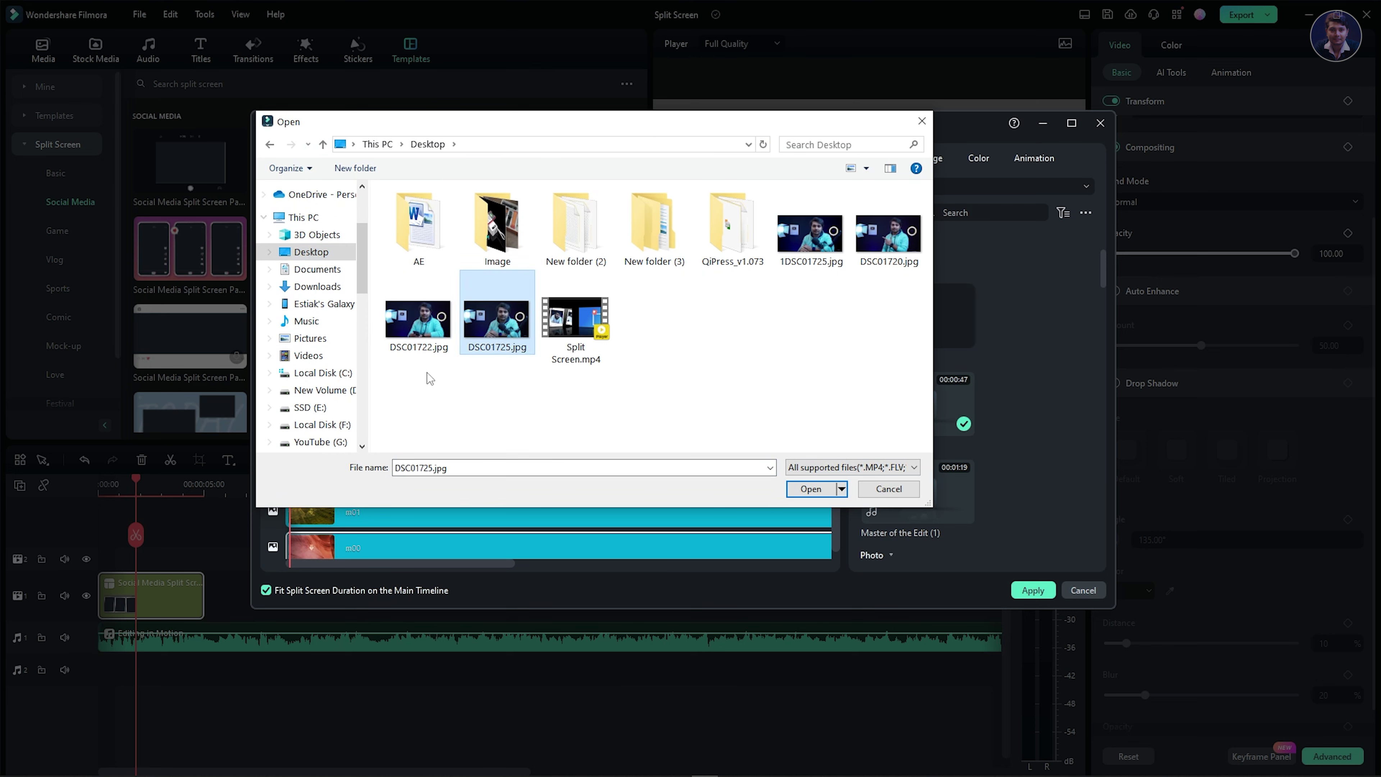
{"action": "left_click", "coordinate": [791, 489]}
{"action": "scroll", "coordinate": [1021, 436], "scroll_direction": "down", "scroll_amount": 10}
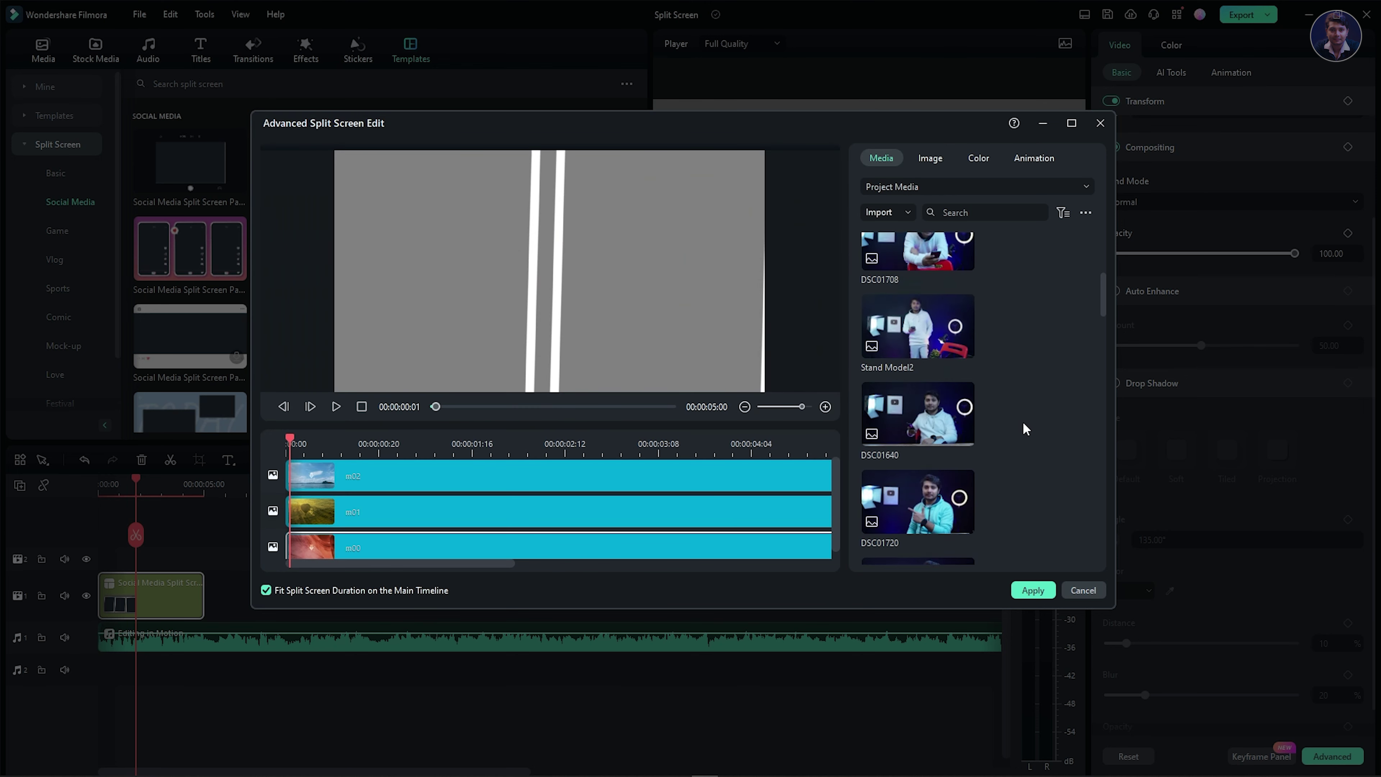
{"action": "scroll", "coordinate": [1023, 422], "scroll_direction": "up", "scroll_amount": 3}
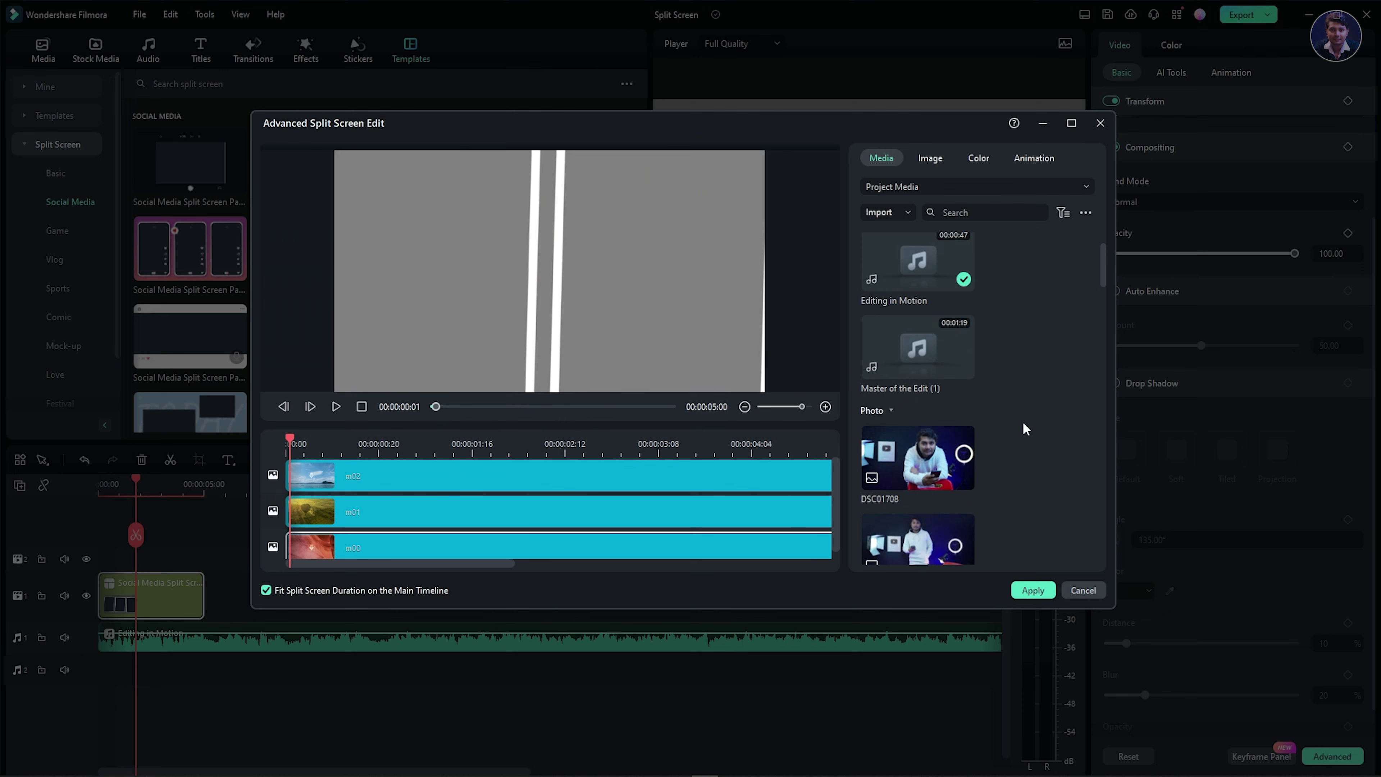
At 00:00:02:17, replace the third frame's placeholder with the Stand Model2 photo and scale it to 82%.
{"action": "left_click_drag", "start_coordinate": [290, 442], "coordinate": [589, 490]}
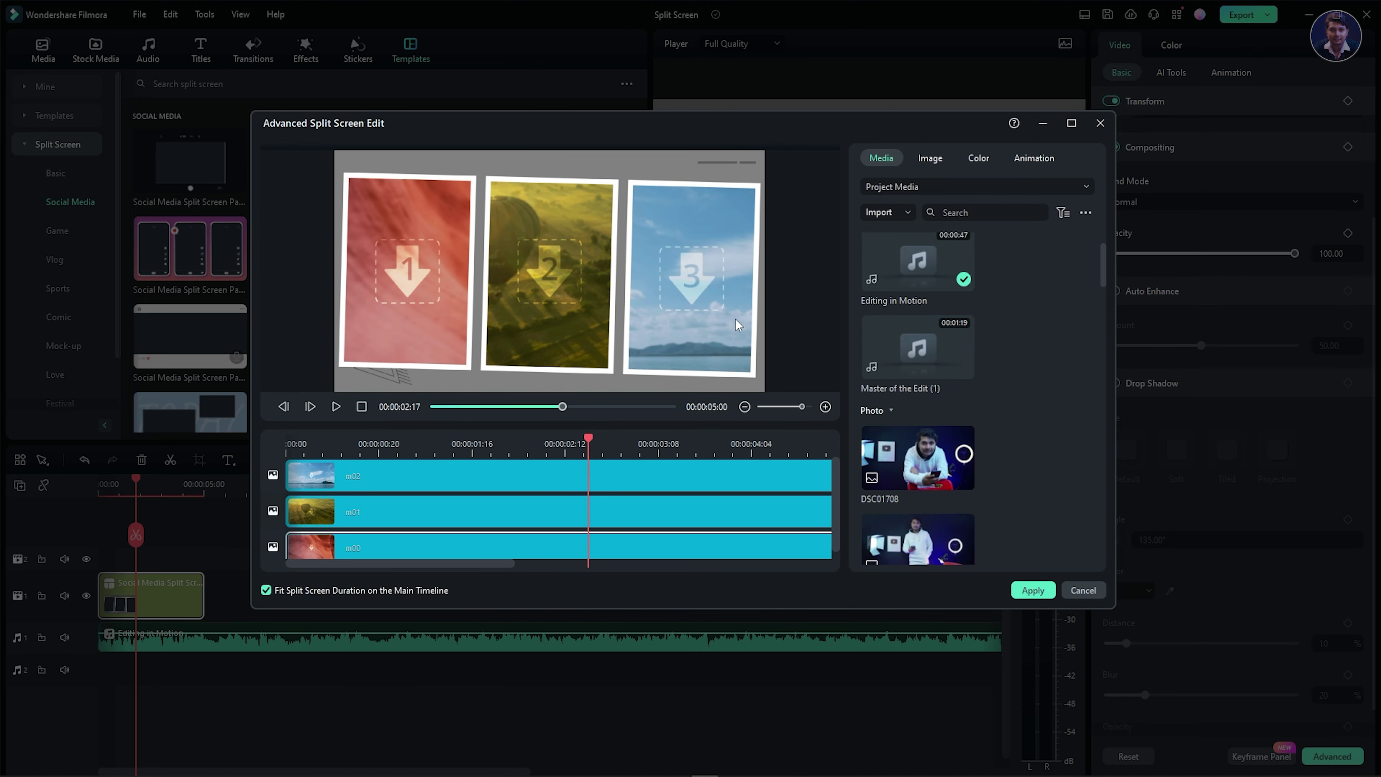
{"action": "scroll", "coordinate": [927, 507], "scroll_direction": "down", "scroll_amount": 2}
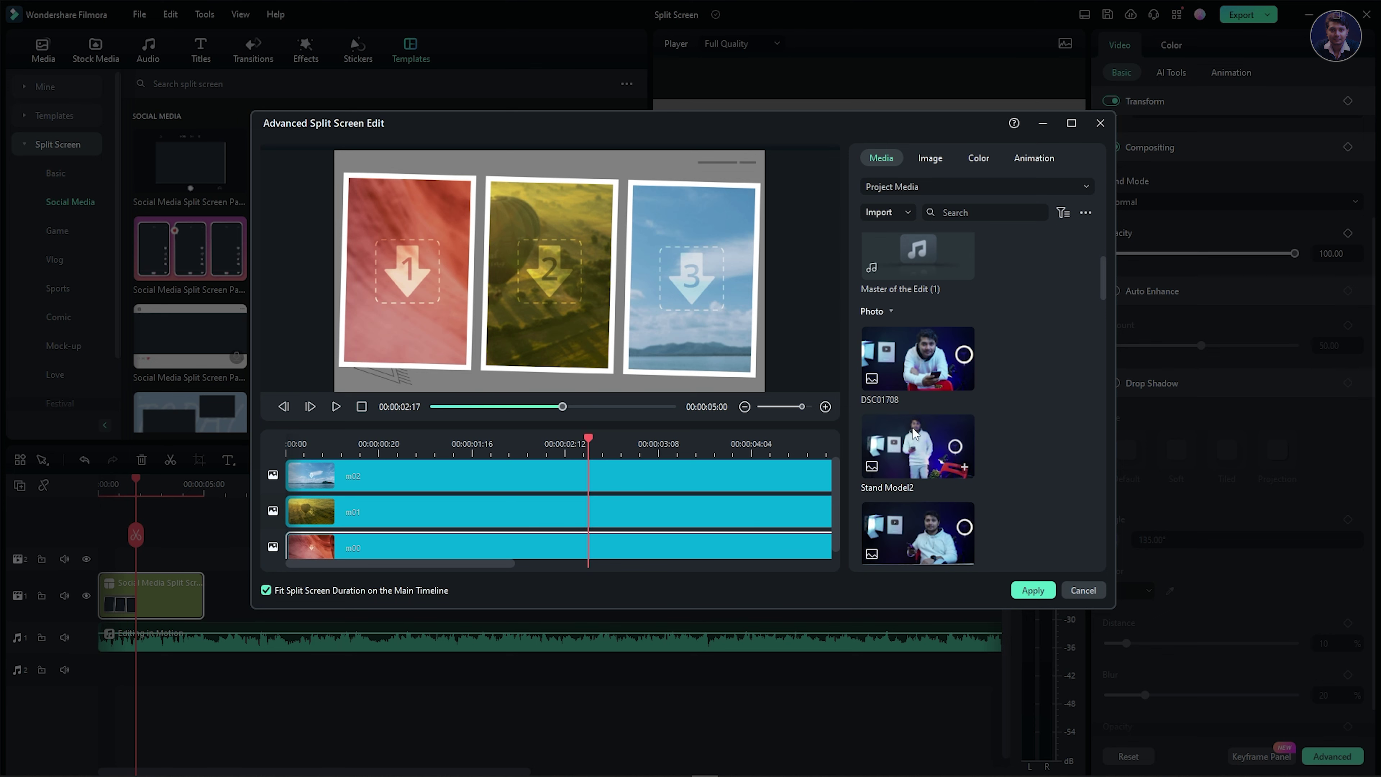
{"action": "left_click_drag", "start_coordinate": [923, 453], "coordinate": [533, 475]}
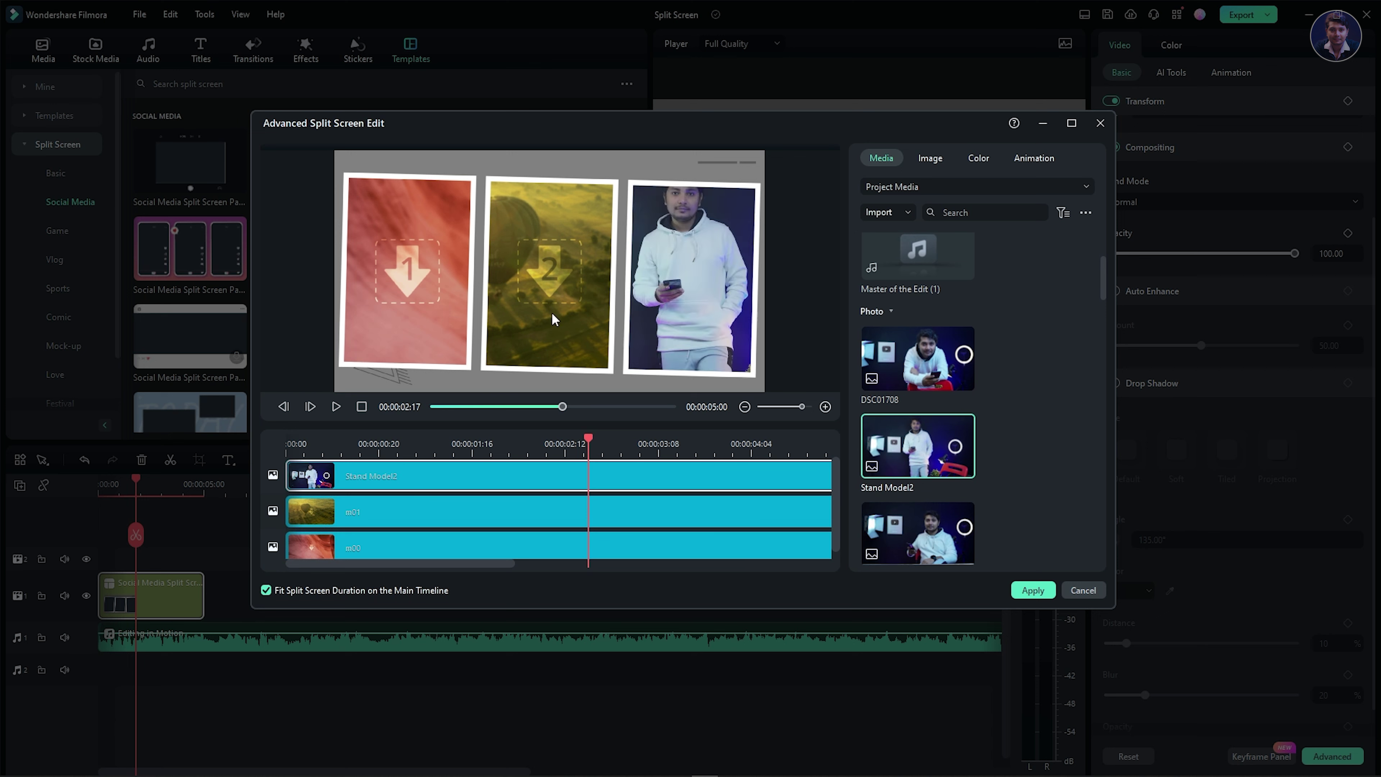
{"action": "left_click", "coordinate": [673, 285]}
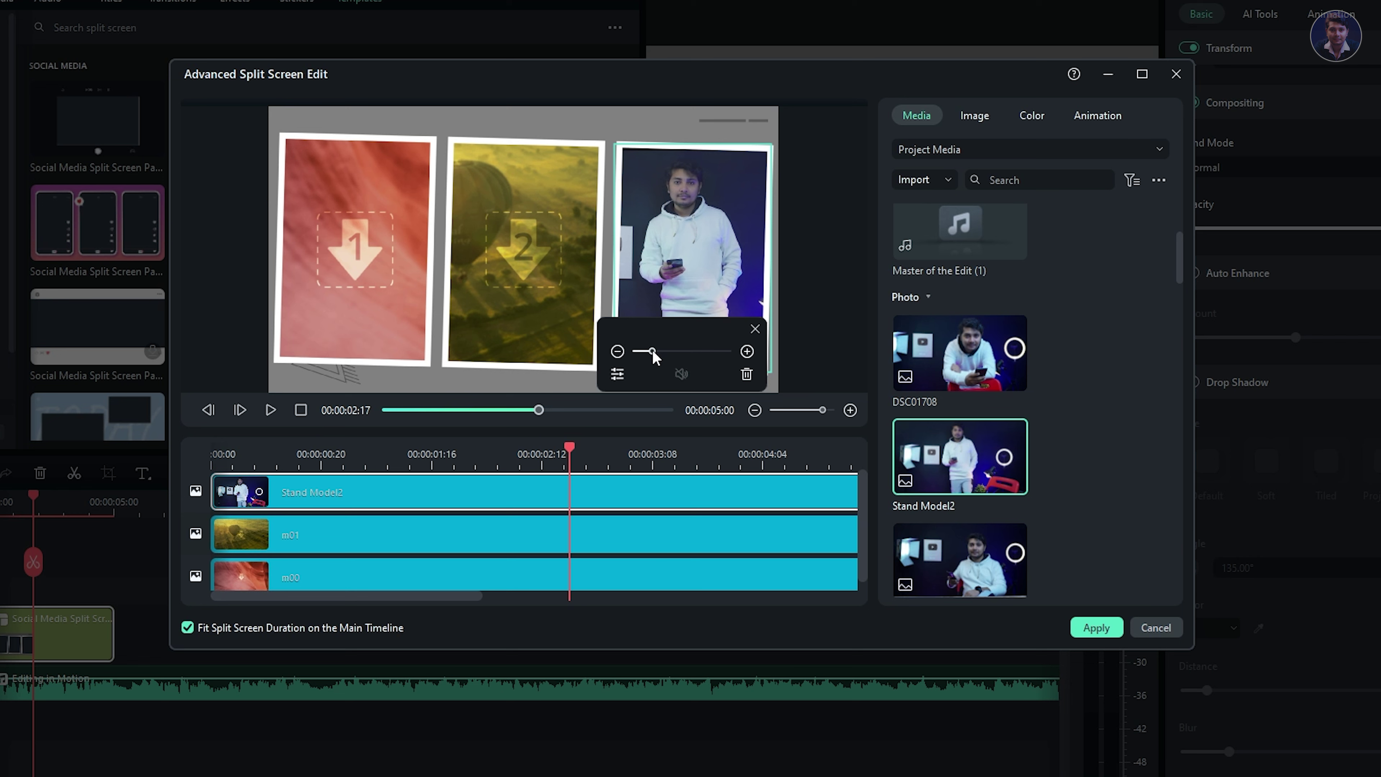
{"action": "left_click_drag", "start_coordinate": [654, 356], "coordinate": [654, 357]}
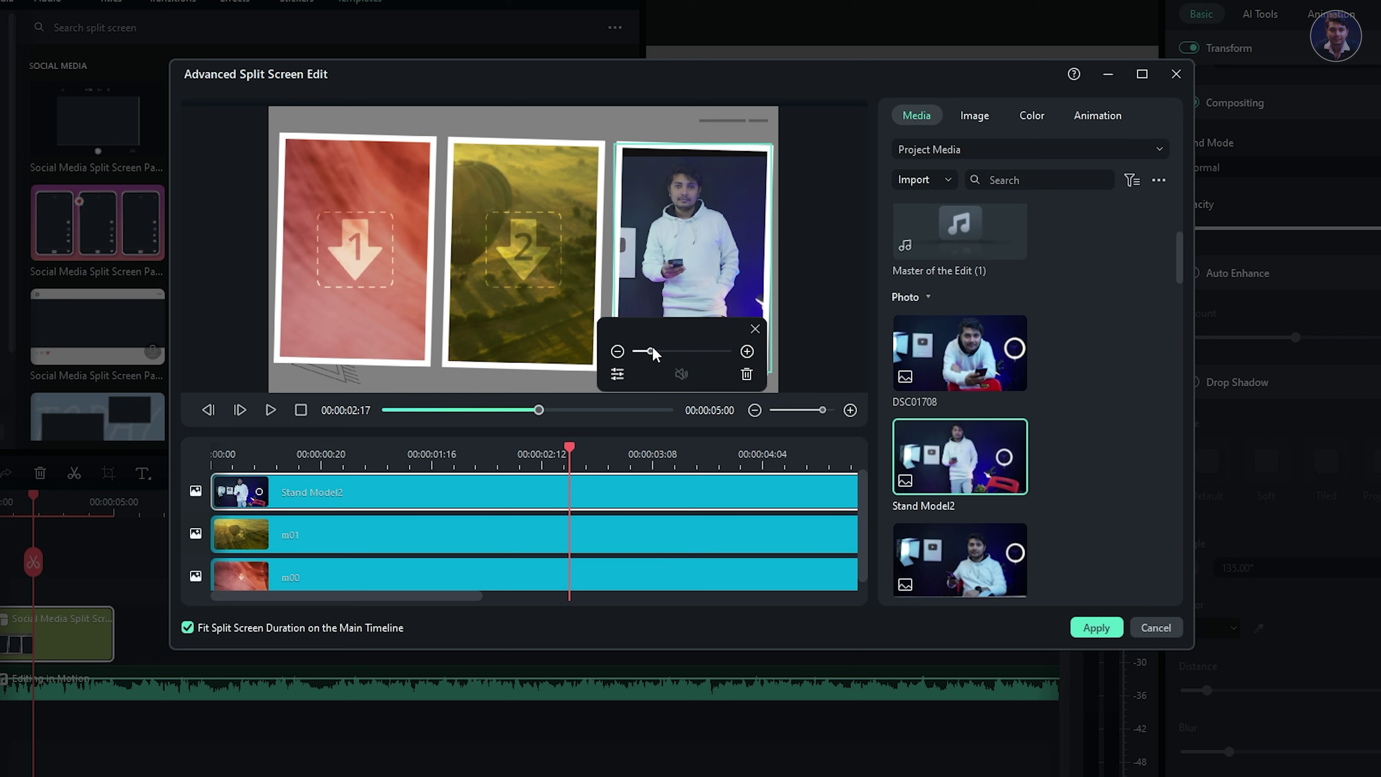
{"action": "left_click_drag", "start_coordinate": [651, 353], "coordinate": [654, 355]}
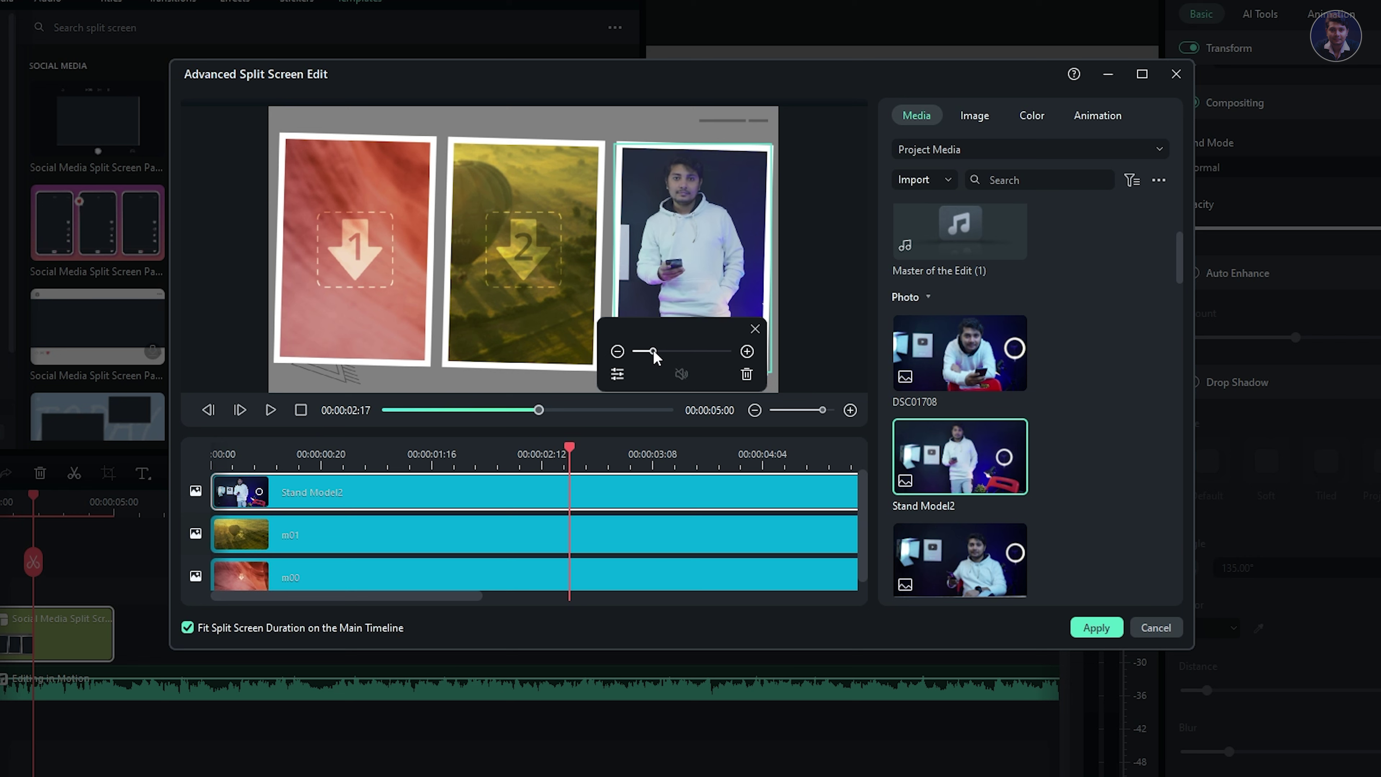
Open the third photo's image settings, try a horizontal flip and restore the original orientation.
{"action": "left_click", "coordinate": [620, 375]}
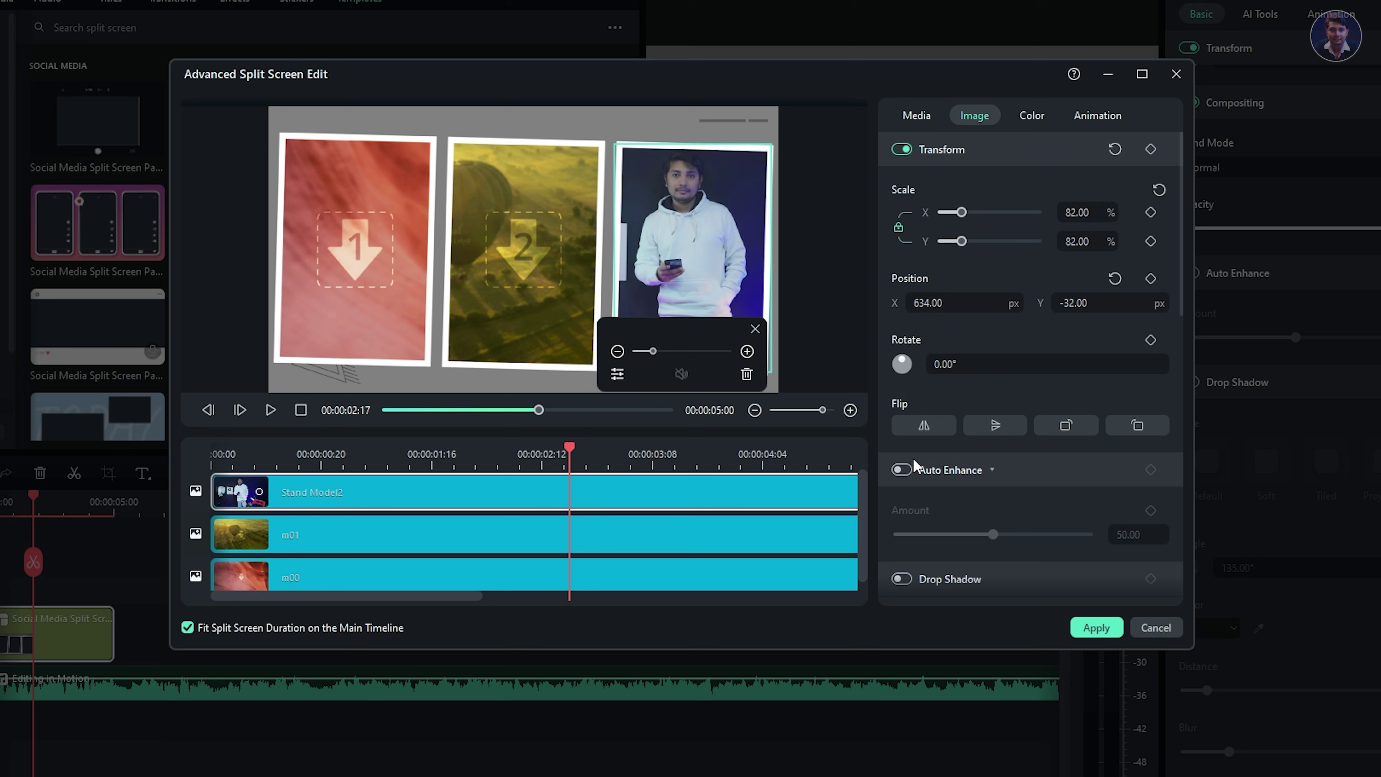
{"action": "left_click", "coordinate": [925, 426]}
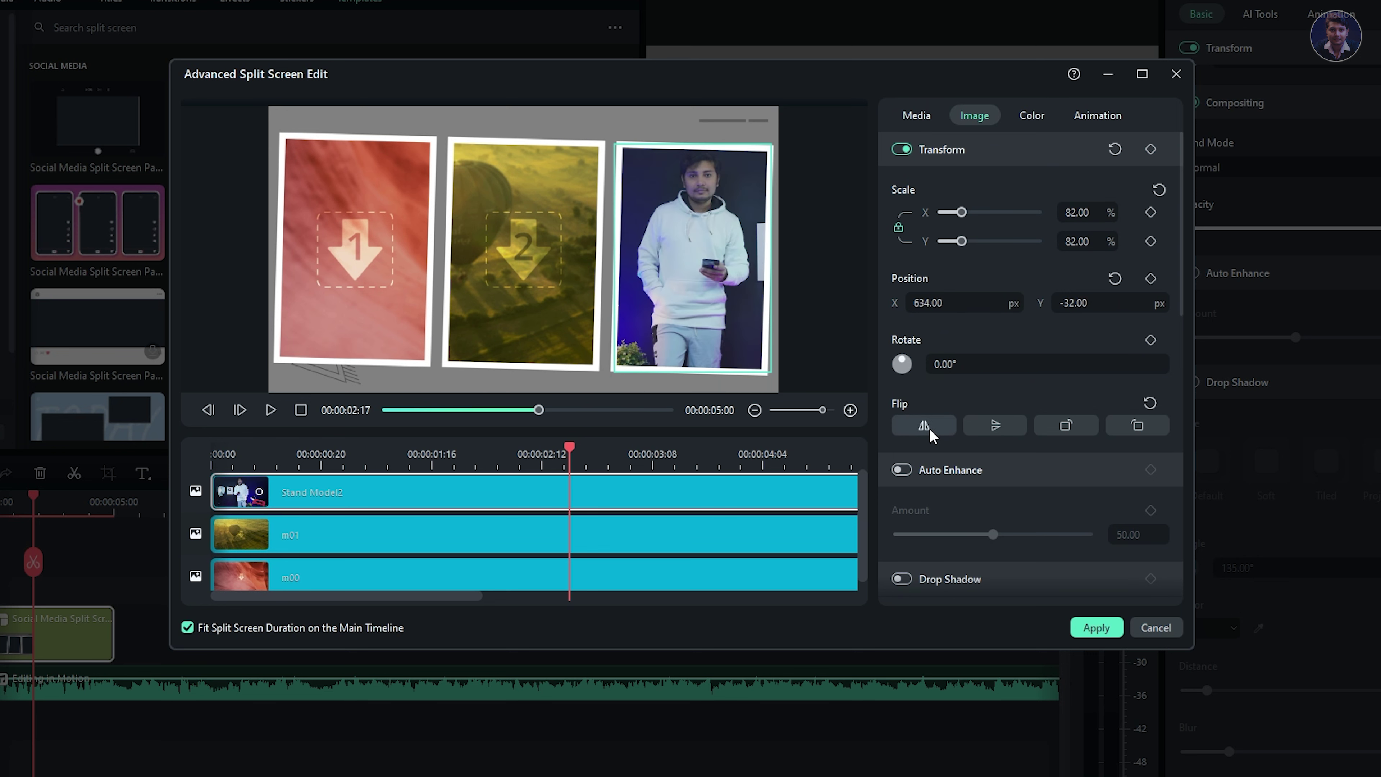
{"action": "left_click", "coordinate": [931, 430]}
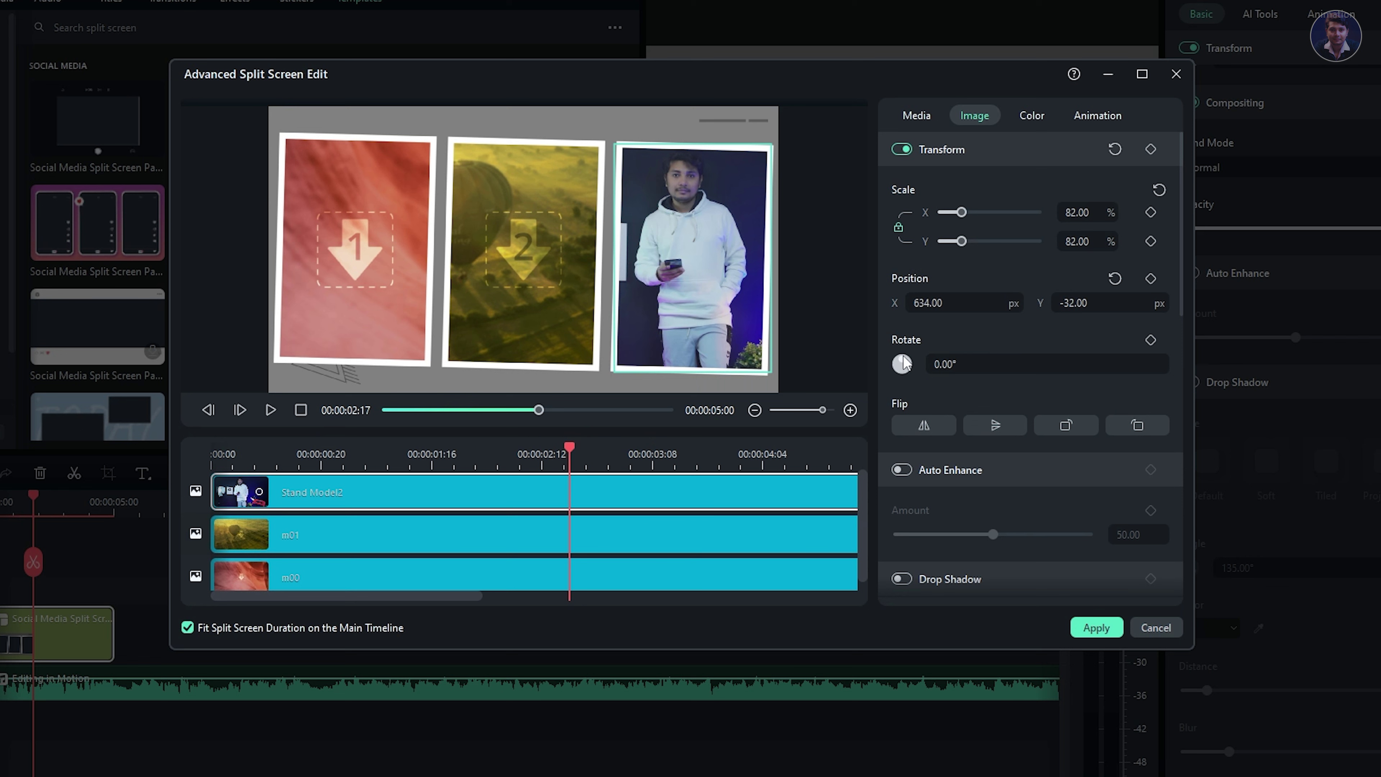
Try small rotations on the third photo and set its rotation to 9°.
{"action": "left_click_drag", "start_coordinate": [904, 361], "coordinate": [904, 362]}
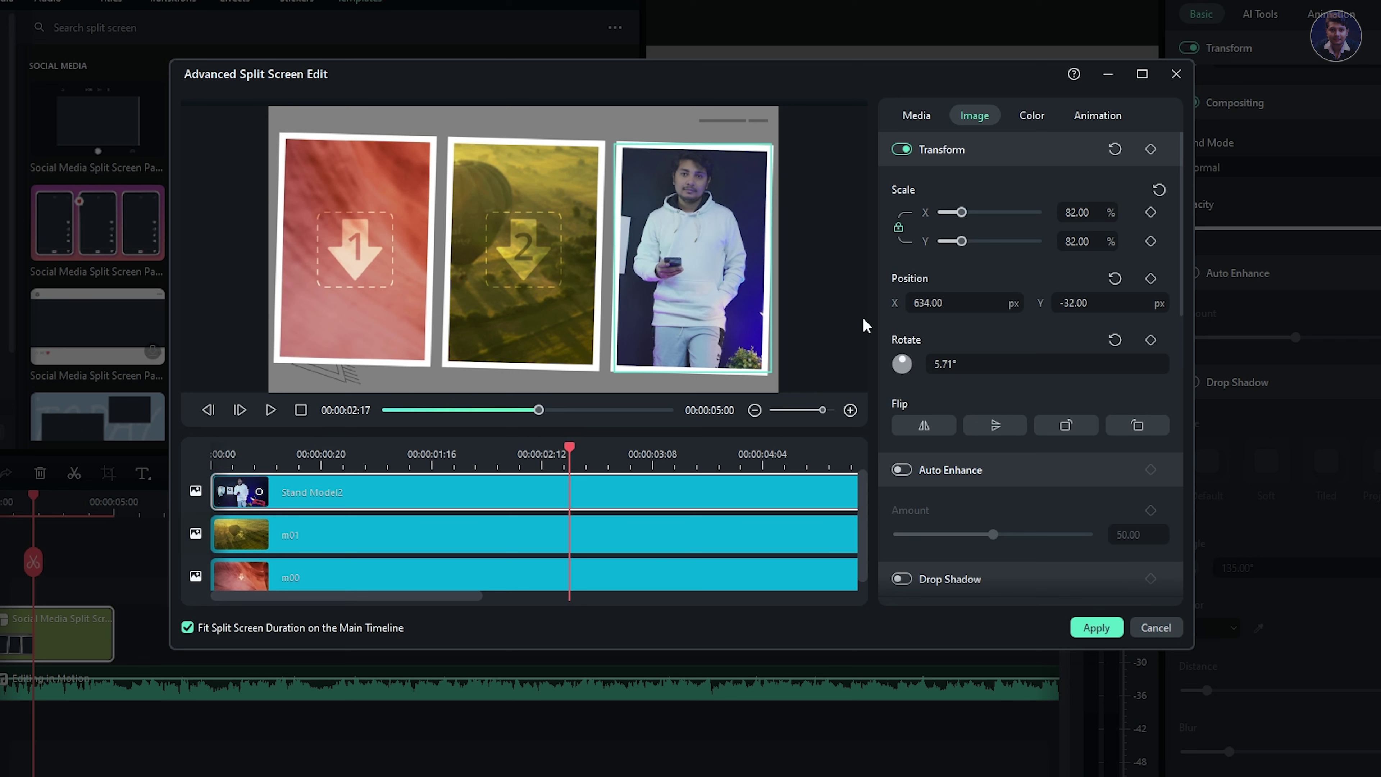
{"action": "left_click", "coordinate": [979, 364]}
{"action": "type", "text": "6"}
{"action": "key", "text": "Return"}
{"action": "left_click", "coordinate": [982, 366]}
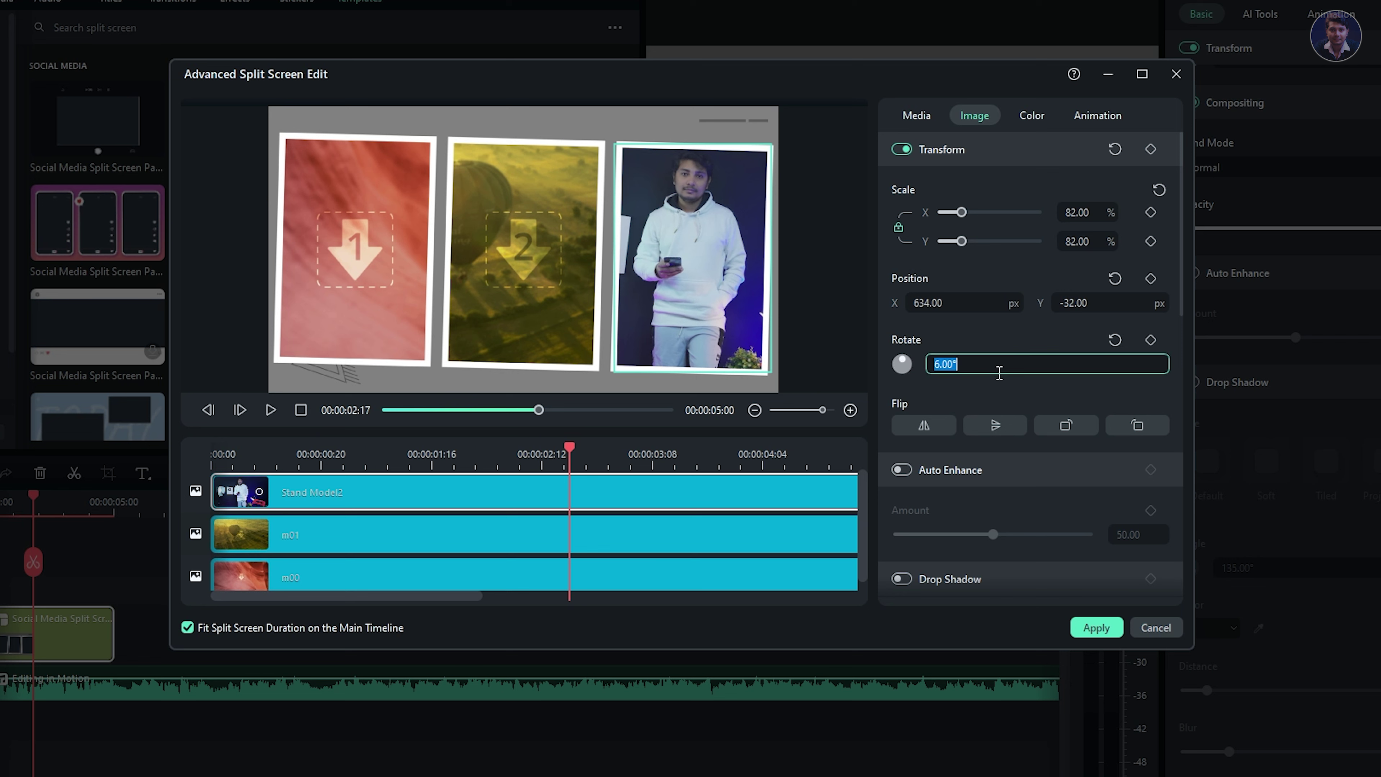
{"action": "type", "text": "9"}
{"action": "key", "text": "Return"}
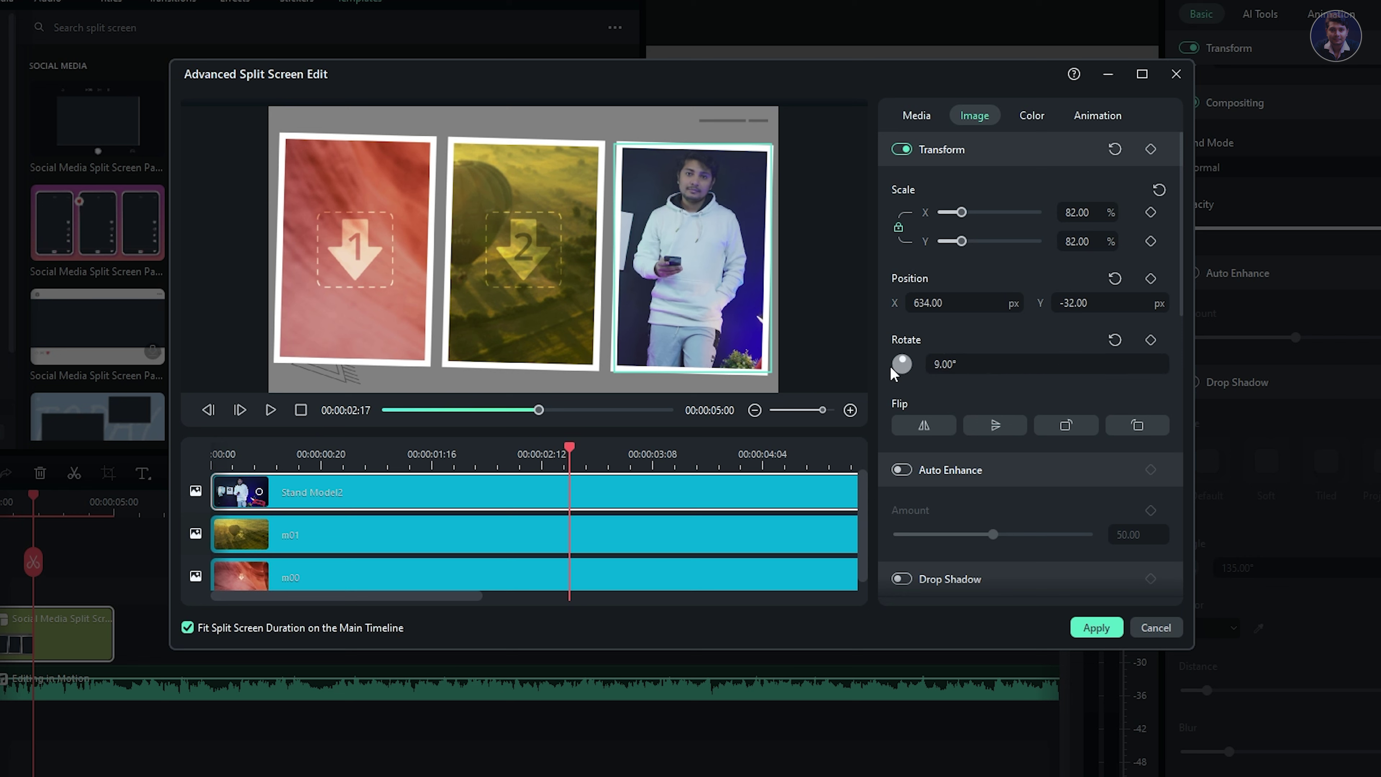
Scale the third photo to 96% and set its vertical position to -107 px.
{"action": "left_click", "coordinate": [687, 298]}
{"action": "left_click_drag", "start_coordinate": [656, 352], "coordinate": [653, 351]}
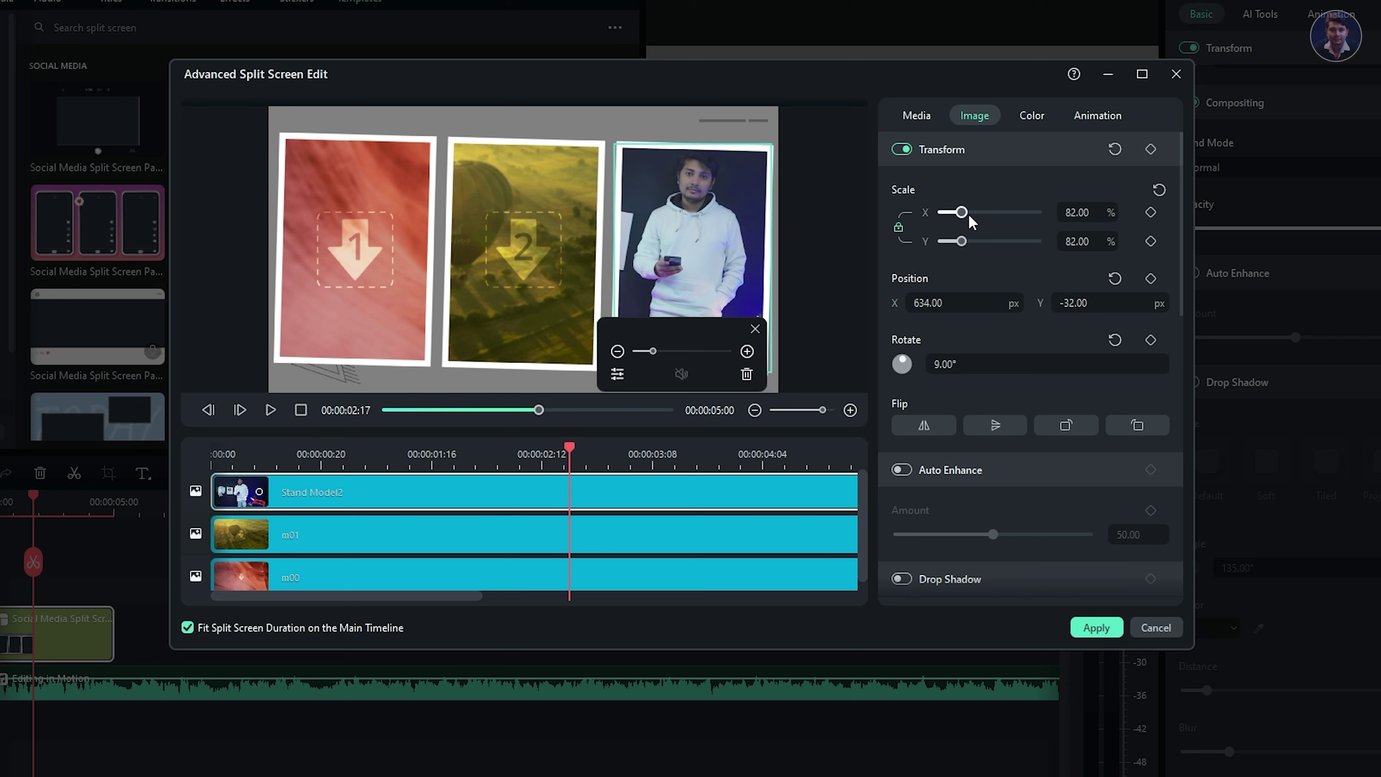
{"action": "left_click_drag", "start_coordinate": [652, 351], "coordinate": [657, 351]}
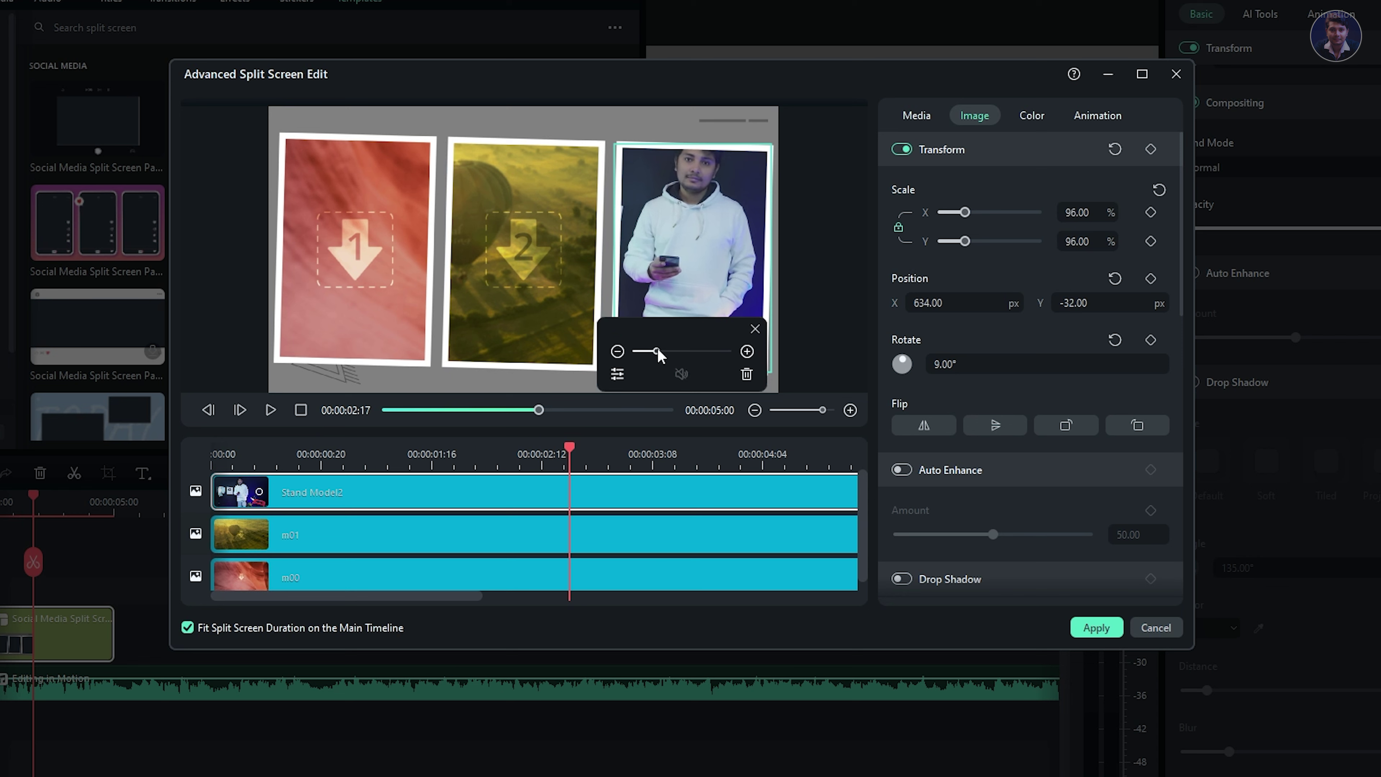
{"action": "left_click_drag", "start_coordinate": [1110, 306], "coordinate": [1085, 306]}
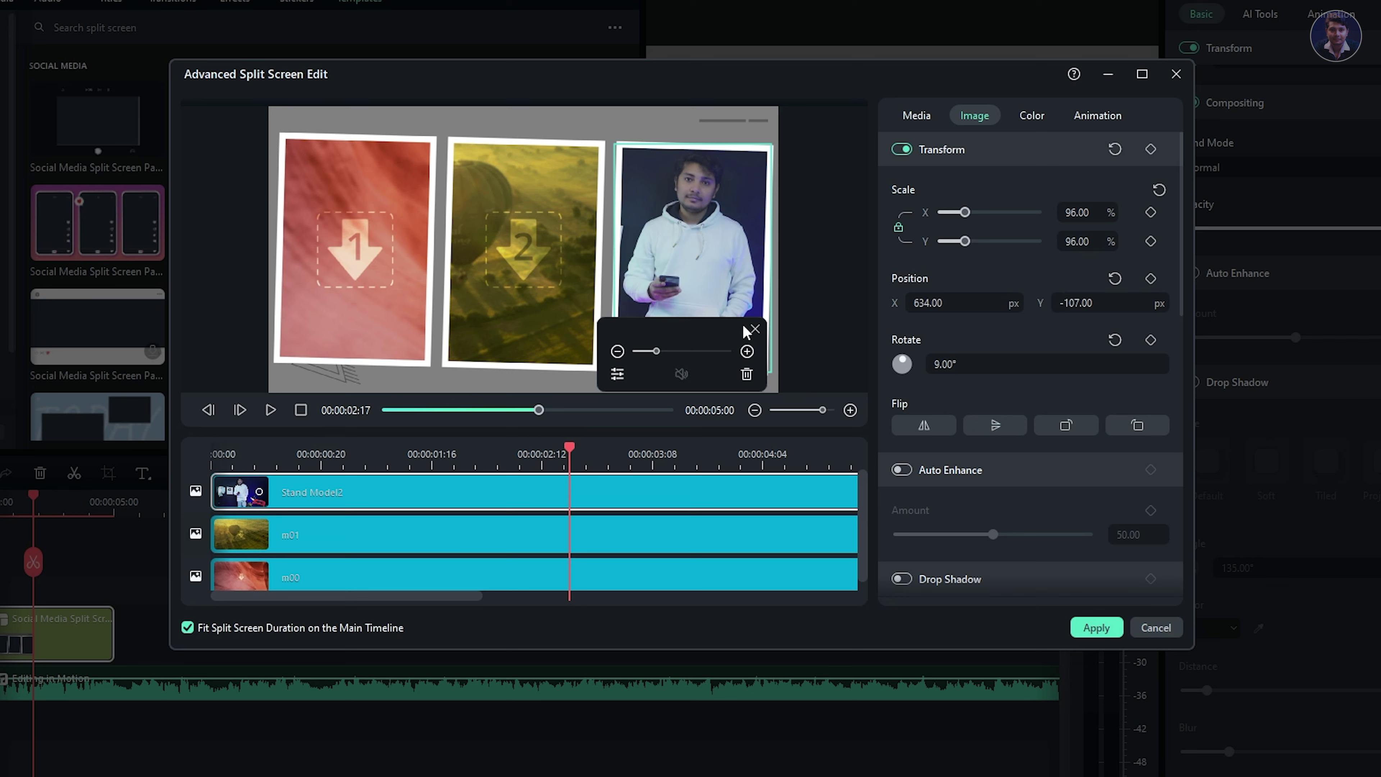
{"action": "left_click", "coordinate": [755, 329]}
Replace the middle frame's placeholder with the DSC01708 photo, scaled to 79%, and open its image settings.
{"action": "left_click", "coordinate": [544, 304]}
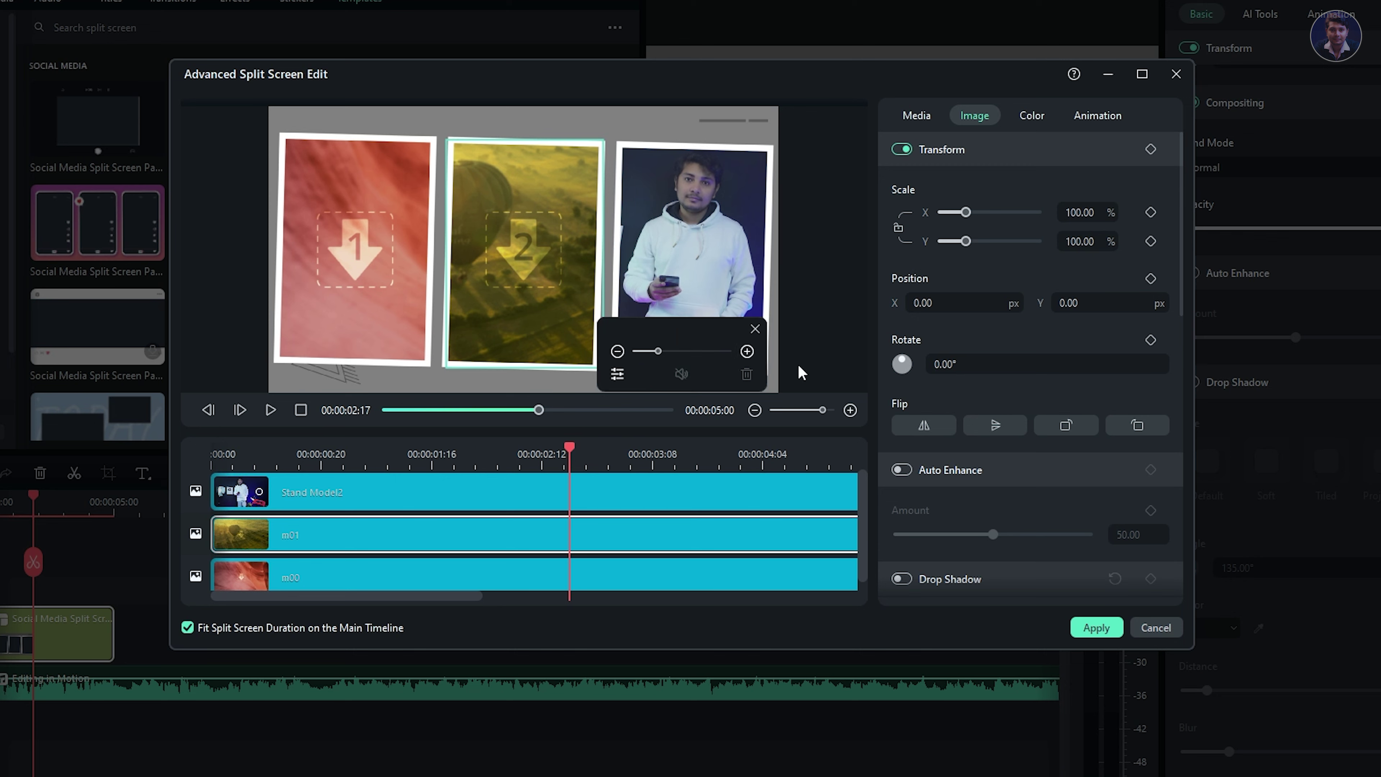
{"action": "left_click", "coordinate": [819, 364]}
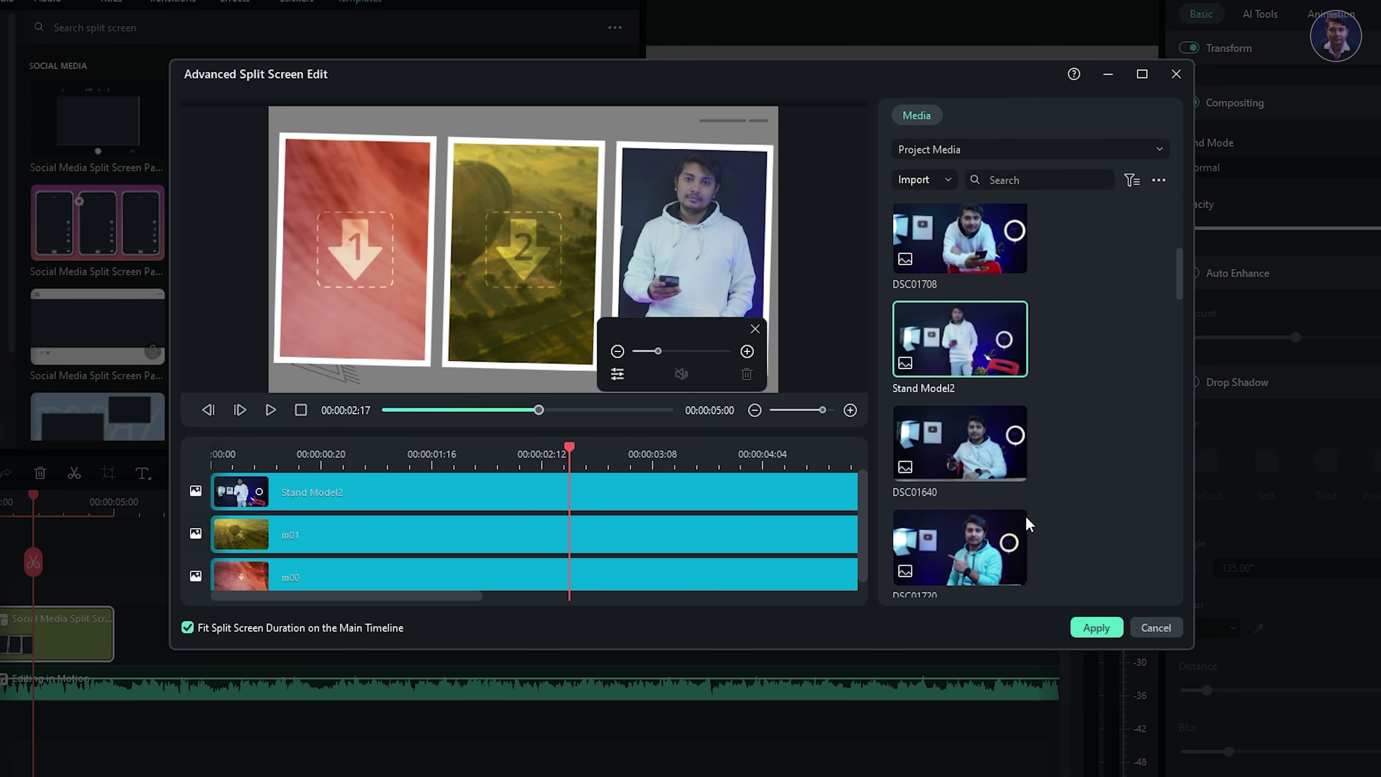
{"action": "left_click_drag", "start_coordinate": [960, 353], "coordinate": [554, 363]}
{"action": "left_click_drag", "start_coordinate": [658, 351], "coordinate": [655, 357]}
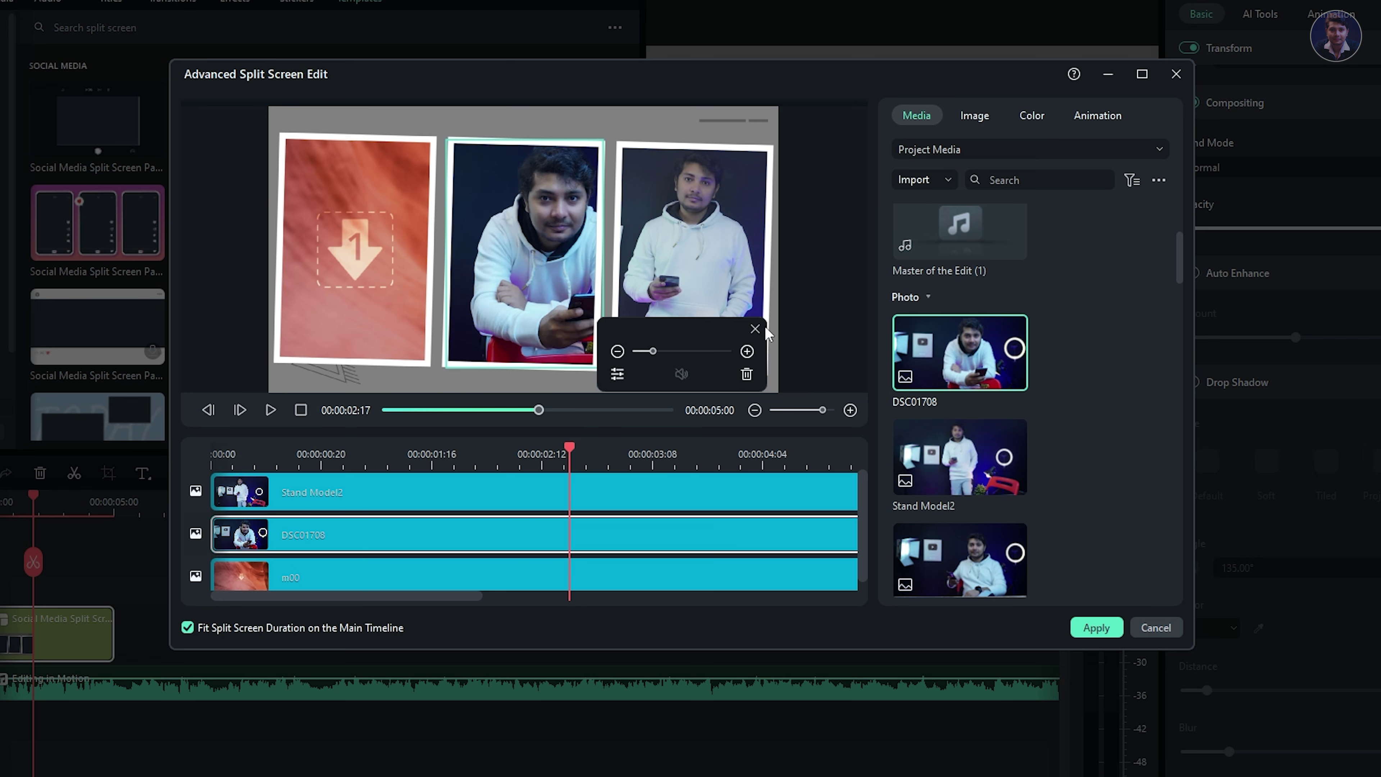
{"action": "left_click", "coordinate": [617, 373]}
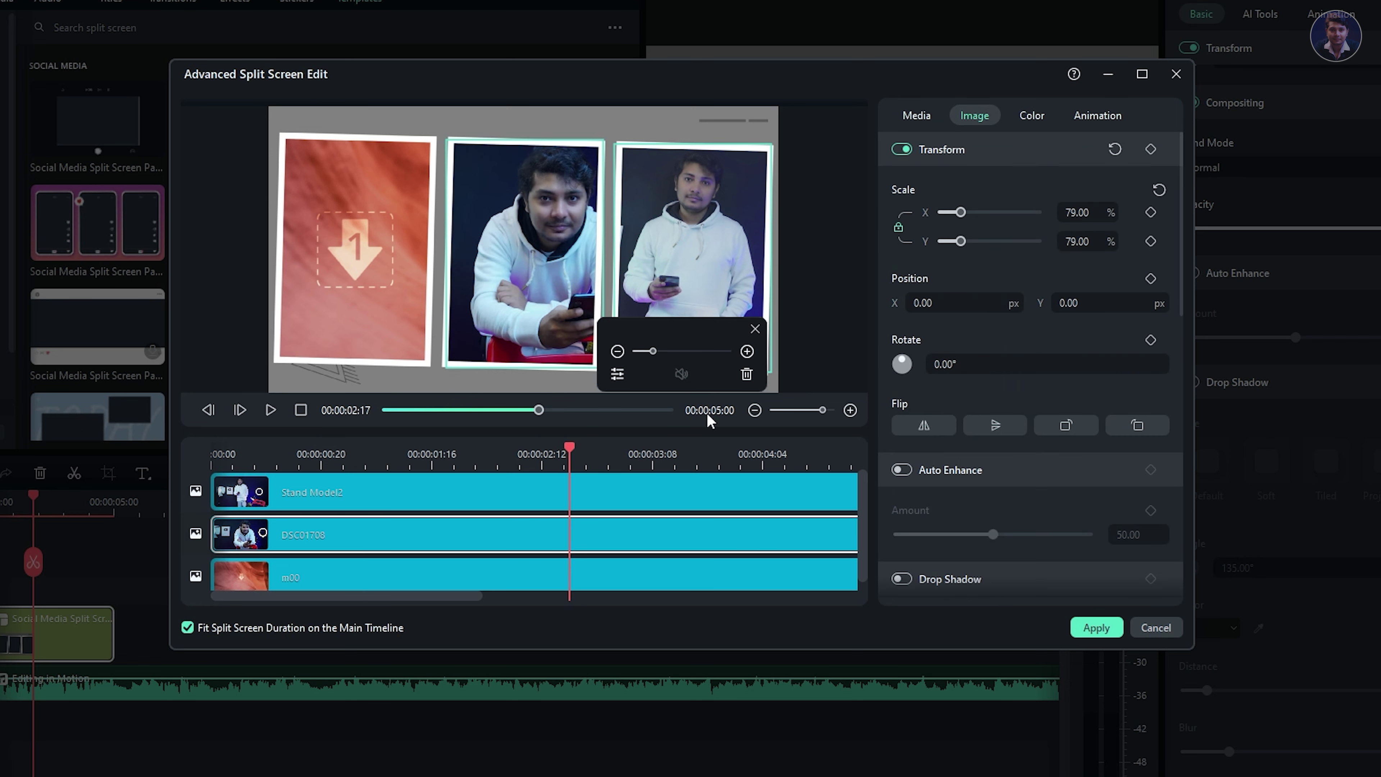
Set the middle photo's horizontal position to -100 px.
{"action": "left_click", "coordinate": [935, 303]}
{"action": "type", "text": "-58"}
{"action": "key", "text": "Return"}
{"action": "type", "text": "-100"}
{"action": "key", "text": "Return"}
Rotate the middle photo by 6° and set its vertical position to -19 px.
{"action": "left_click", "coordinate": [977, 363]}
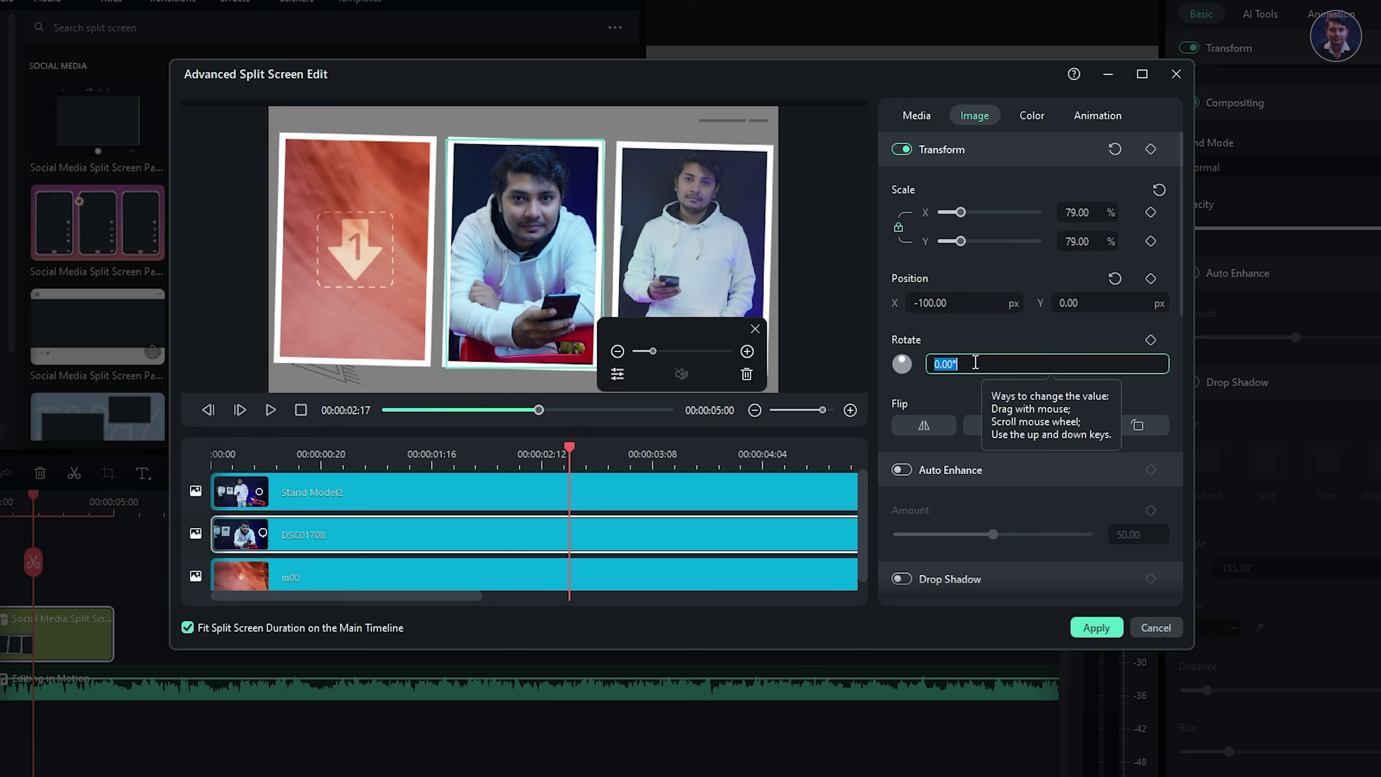
{"action": "type", "text": "4"}
{"action": "key", "text": "Return"}
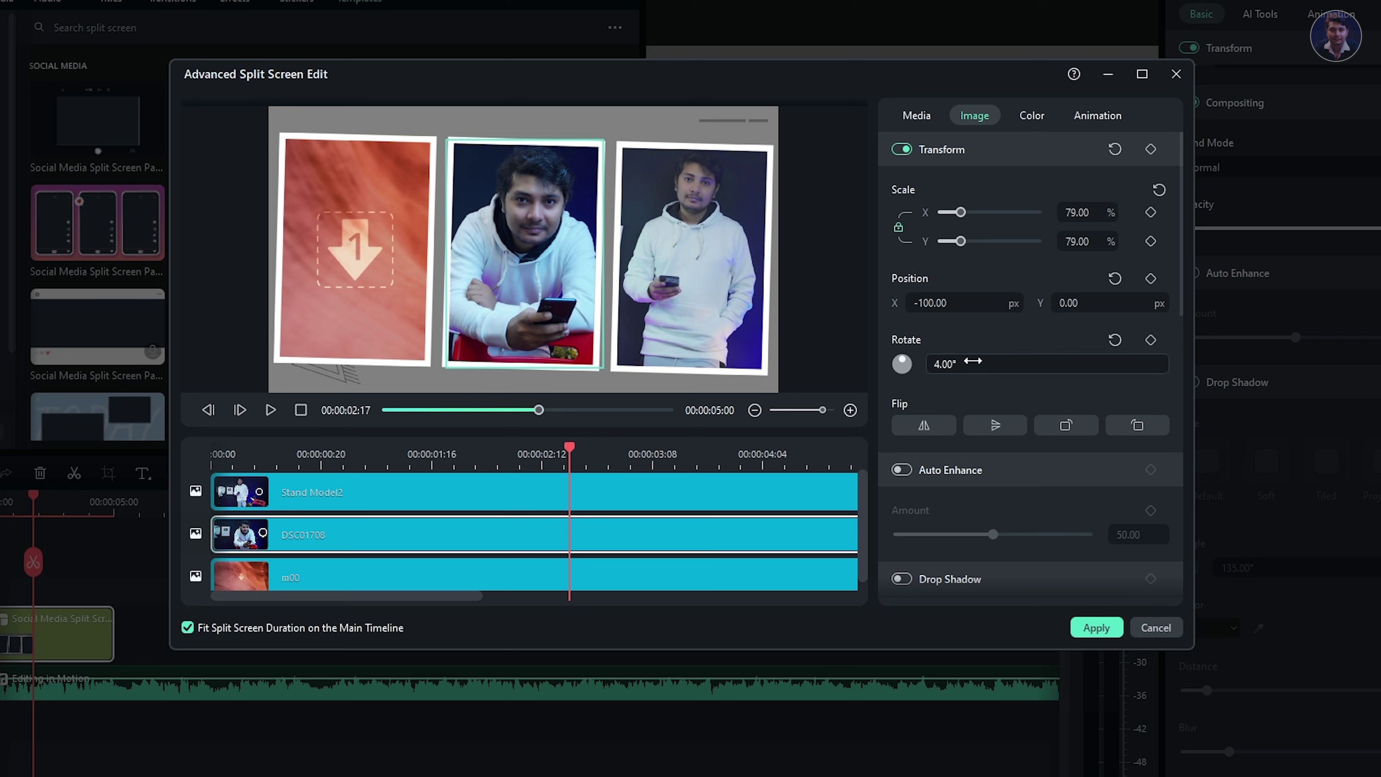
{"action": "left_click", "coordinate": [952, 364]}
{"action": "type", "text": "6"}
{"action": "key", "text": "Return"}
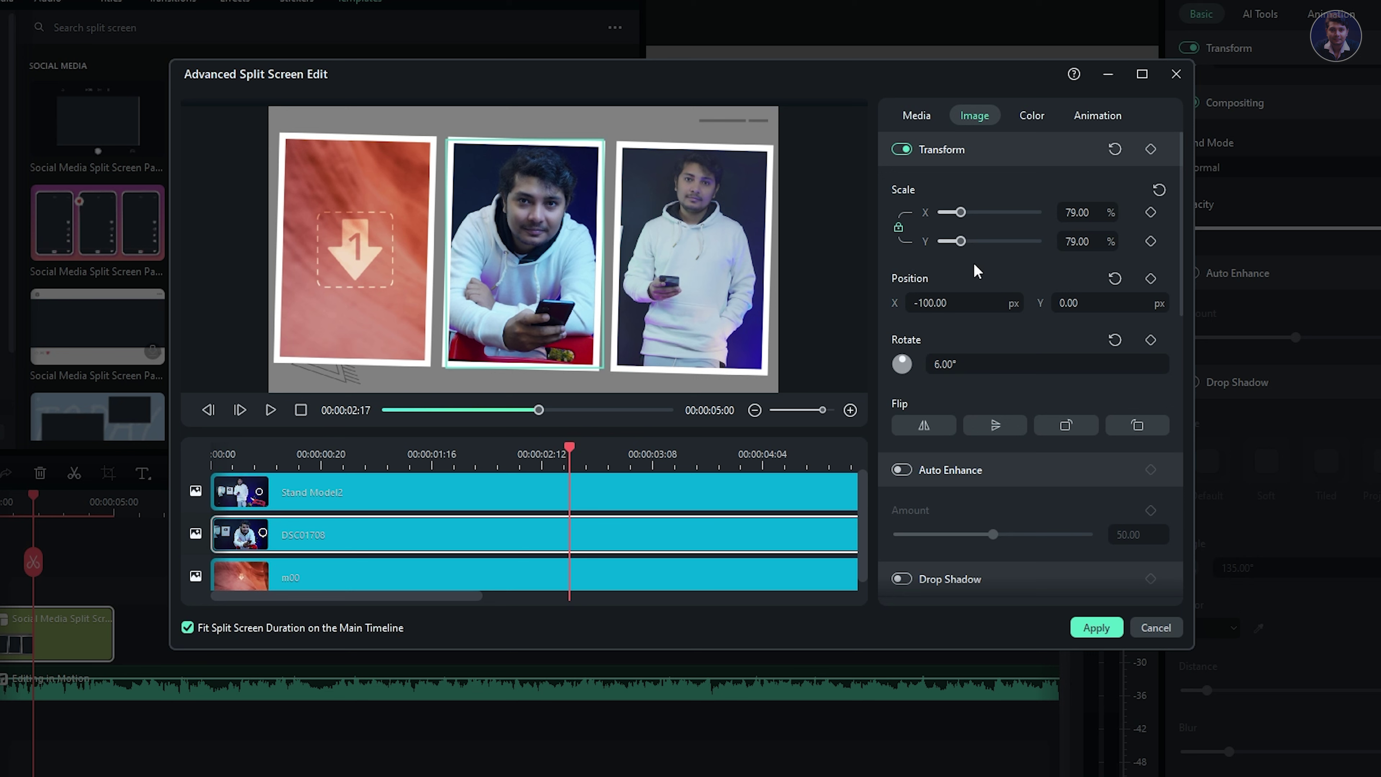
{"action": "left_click", "coordinate": [1083, 304]}
{"action": "type", "text": "-19"}
{"action": "key", "text": "Return"}
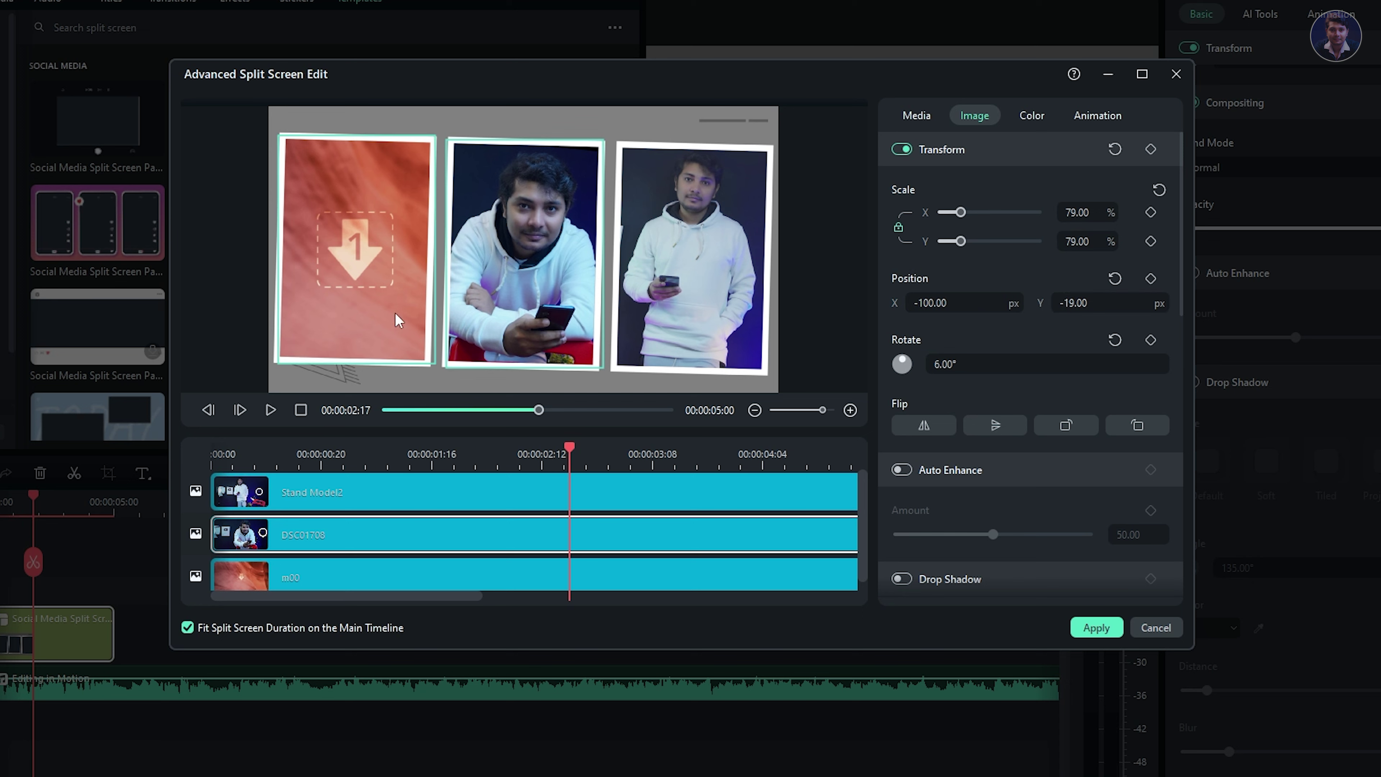
Replace the first frame's placeholder with the DSC01640 photo from the project media.
{"action": "left_click", "coordinate": [577, 578]}
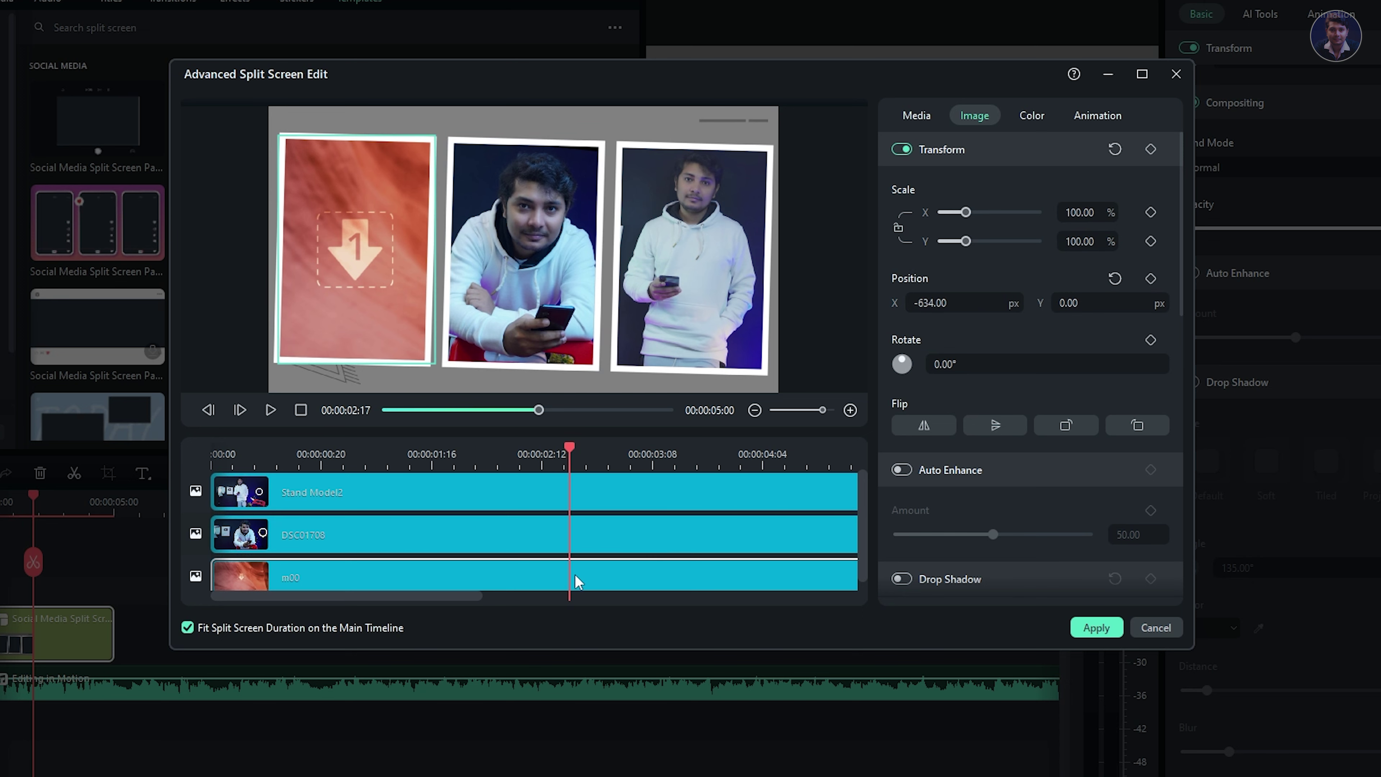
{"action": "left_click", "coordinate": [917, 116]}
{"action": "scroll", "coordinate": [1012, 487], "scroll_direction": "down", "scroll_amount": 2}
{"action": "left_click_drag", "start_coordinate": [972, 458], "coordinate": [653, 576]}
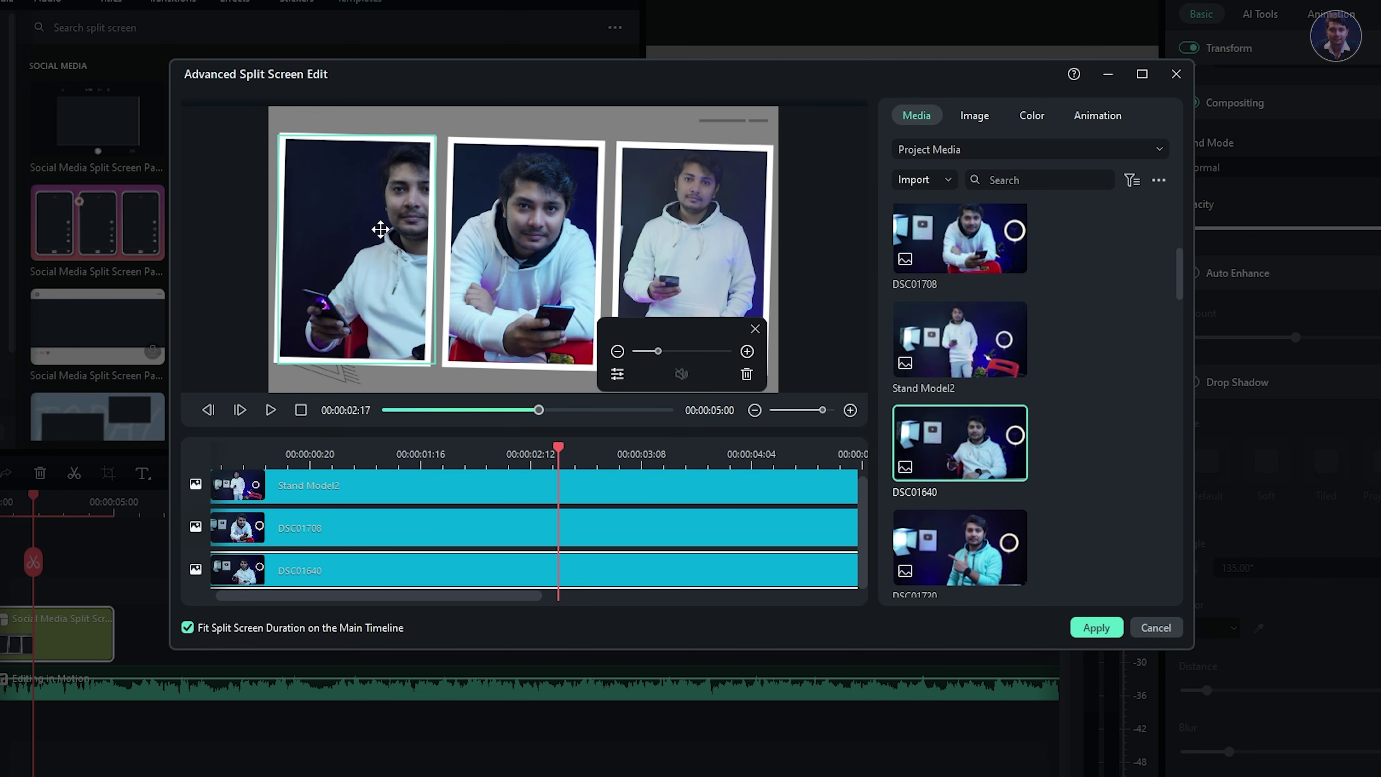
Scale the first frame's photo to 80% and set its horizontal position to -814 px.
{"action": "left_click", "coordinate": [974, 115]}
{"action": "left_click_drag", "start_coordinate": [966, 241], "coordinate": [962, 241]}
{"action": "left_click_drag", "start_coordinate": [957, 302], "coordinate": [919, 303]}
Rotate the first frame's photo by 7° and reposition it to X -840 px, Y 67 px.
{"action": "left_click", "coordinate": [949, 365]}
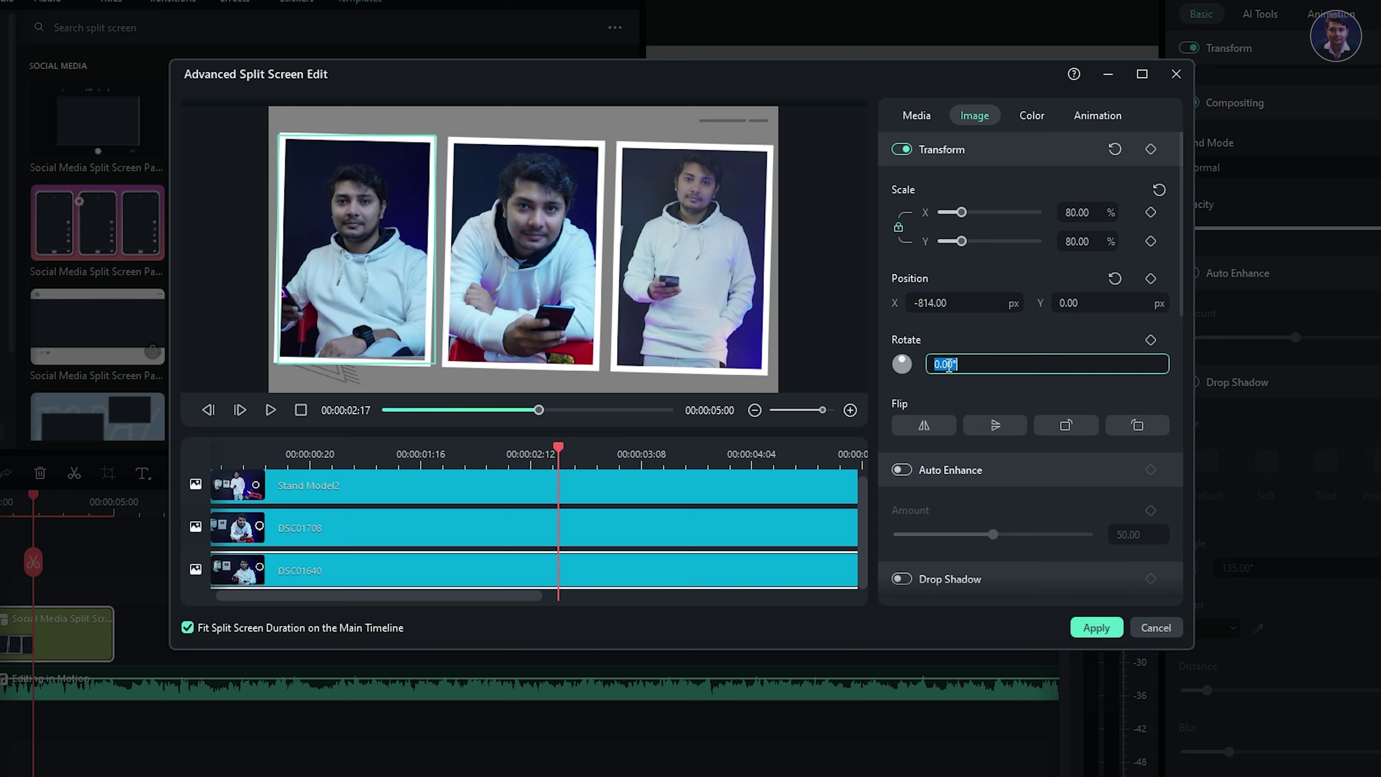
{"action": "type", "text": "7"}
{"action": "key", "text": "Return"}
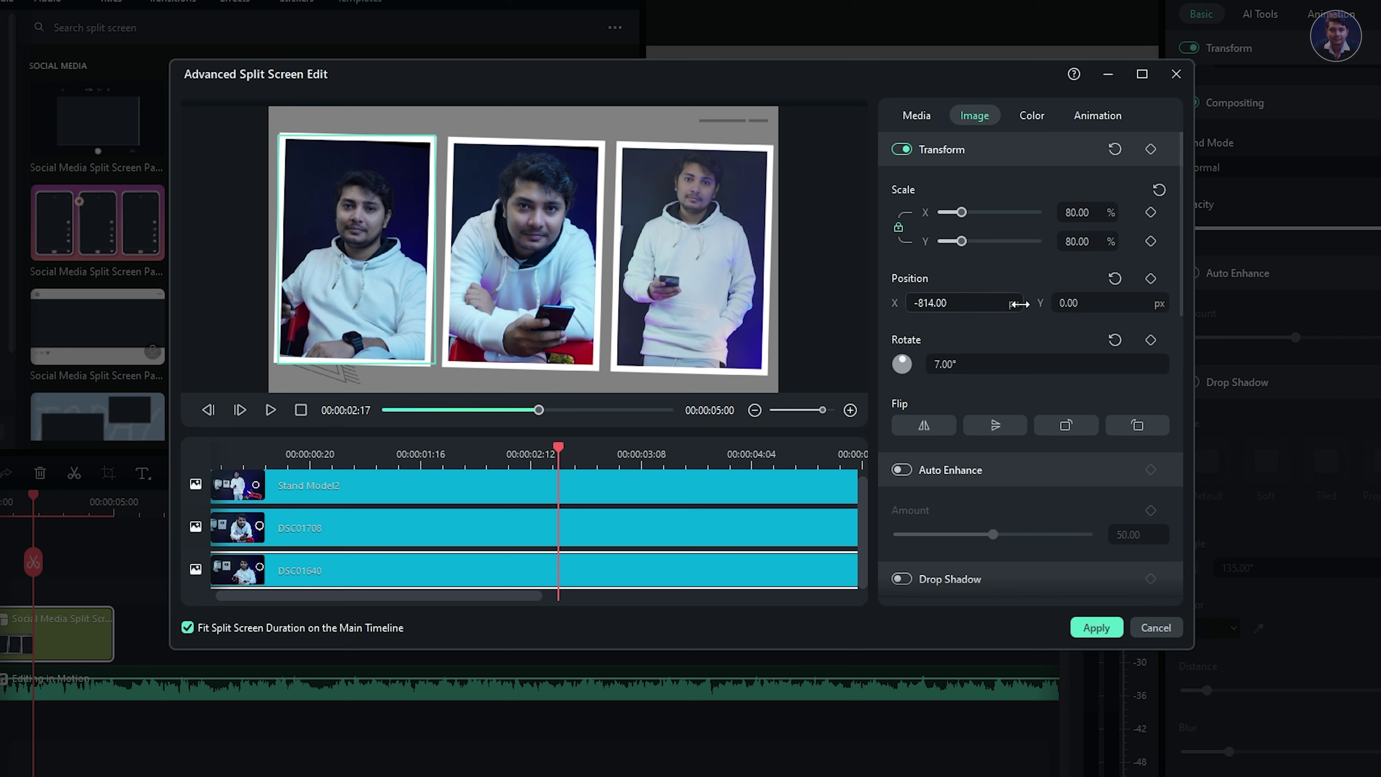
{"action": "left_click_drag", "start_coordinate": [998, 303], "coordinate": [1088, 302]}
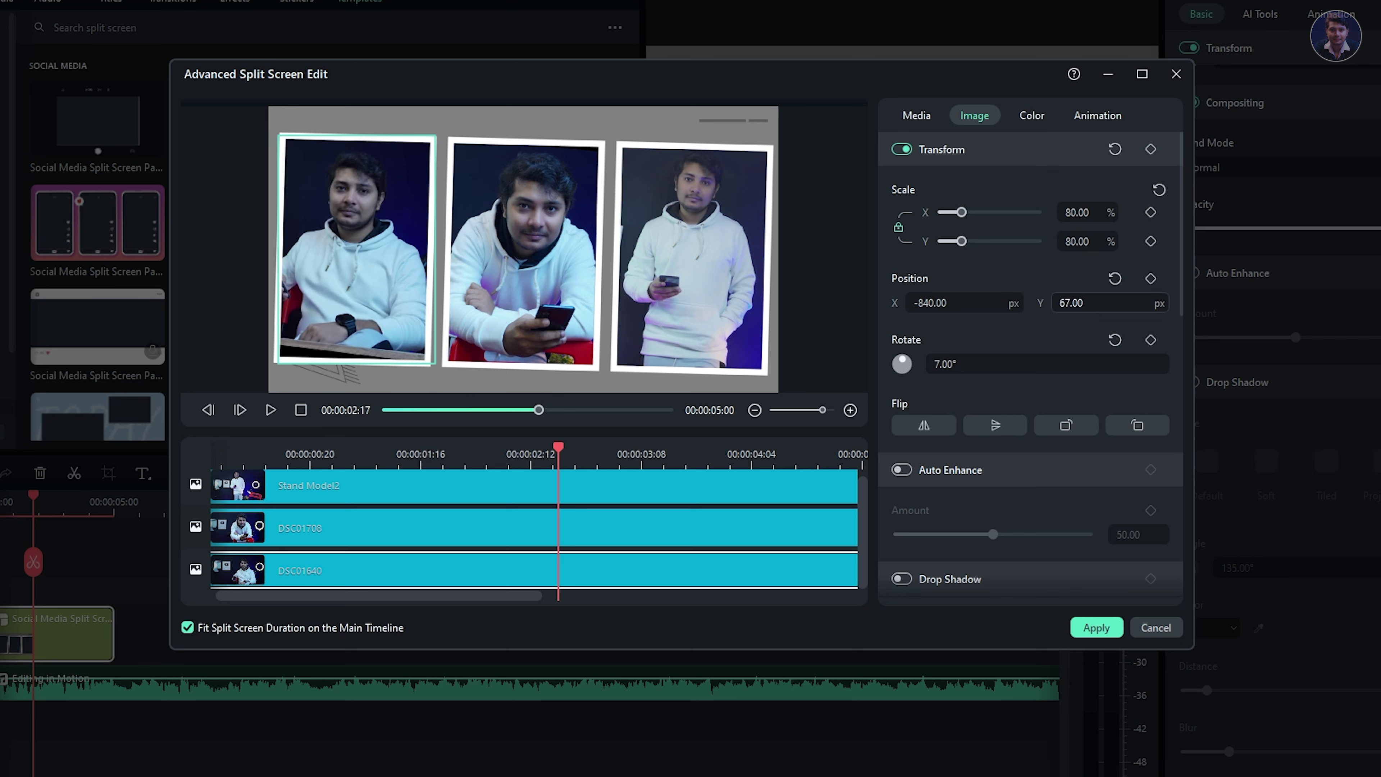
Slightly enlarge and reposition the first frame's photo, apply the split screen edits and play back the clip.
{"action": "left_click_drag", "start_coordinate": [962, 241], "coordinate": [965, 241]}
{"action": "left_click_drag", "start_coordinate": [1083, 303], "coordinate": [999, 304]}
{"action": "left_click", "coordinate": [1097, 627]}
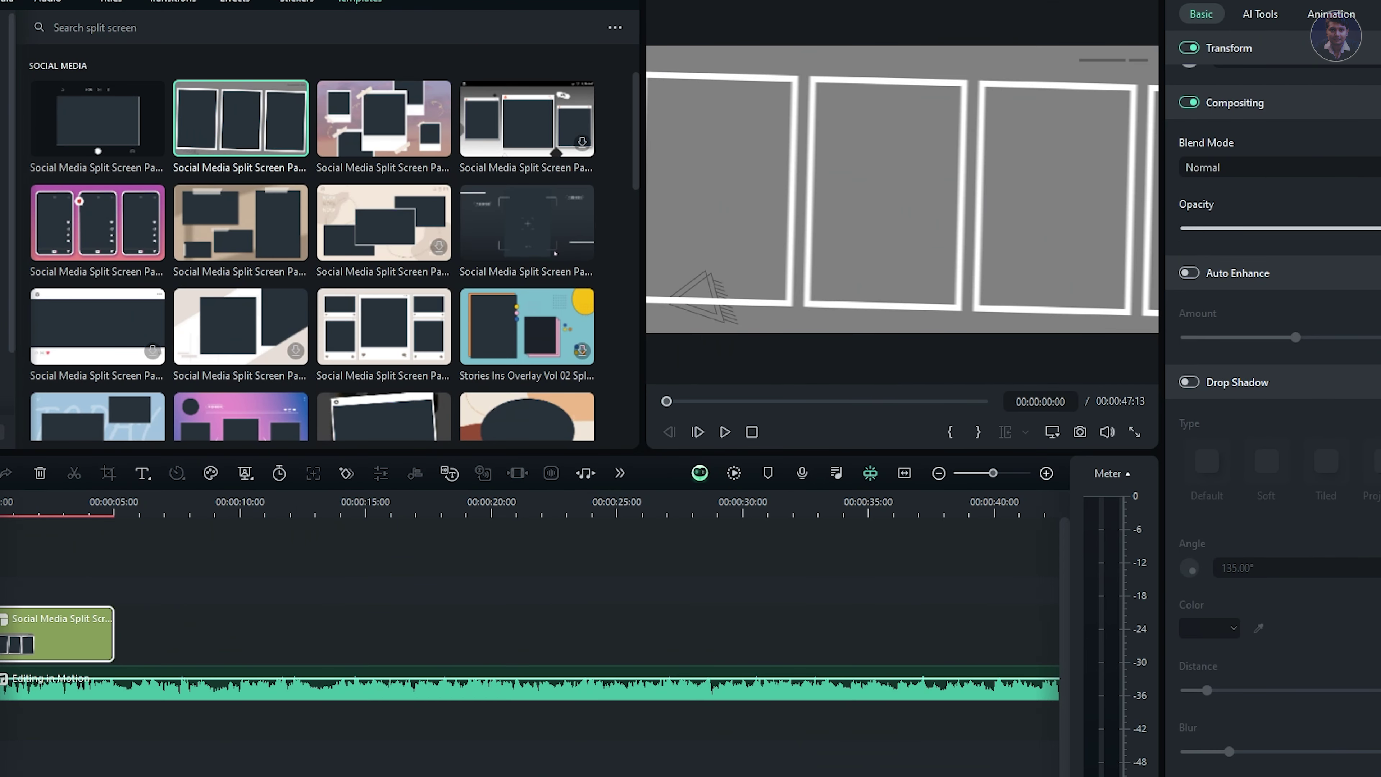
{"action": "key", "text": "space"}
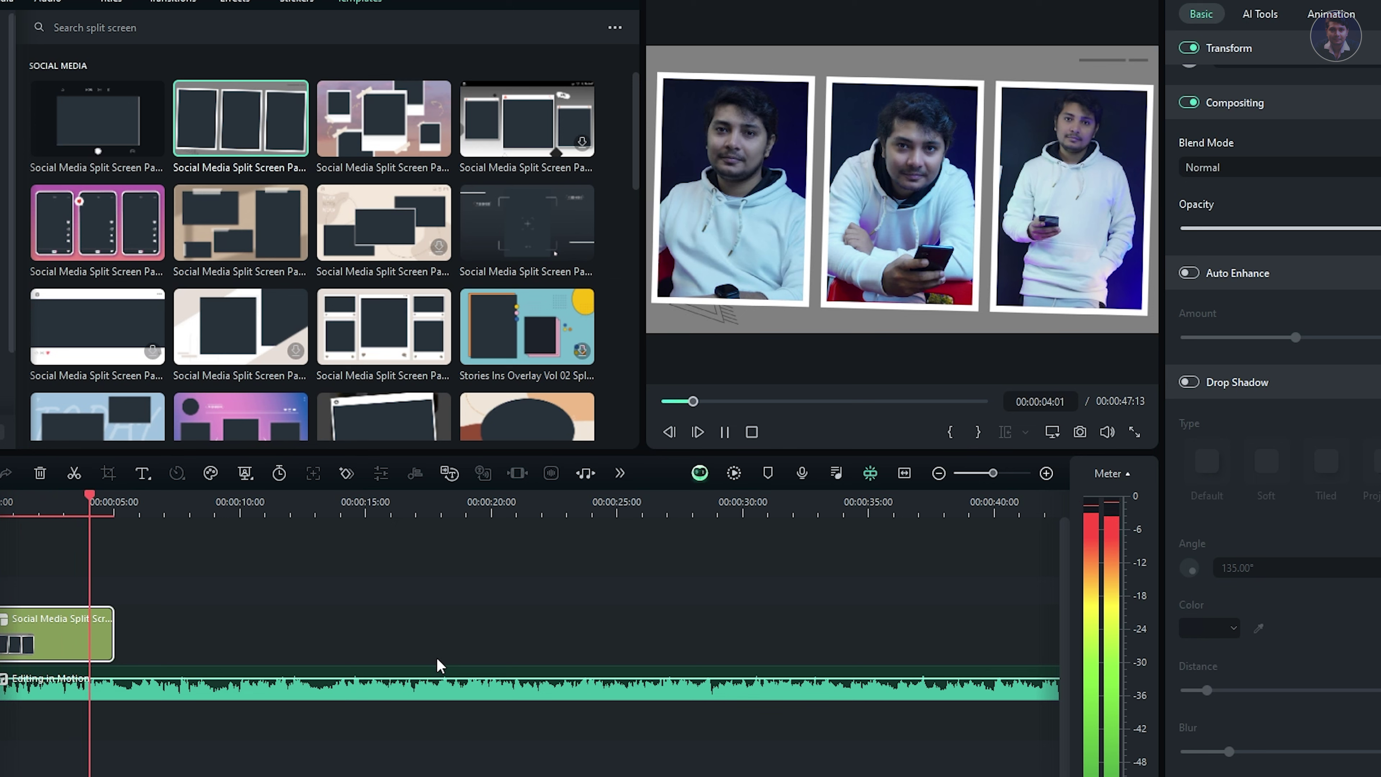
{"action": "key", "text": "space"}
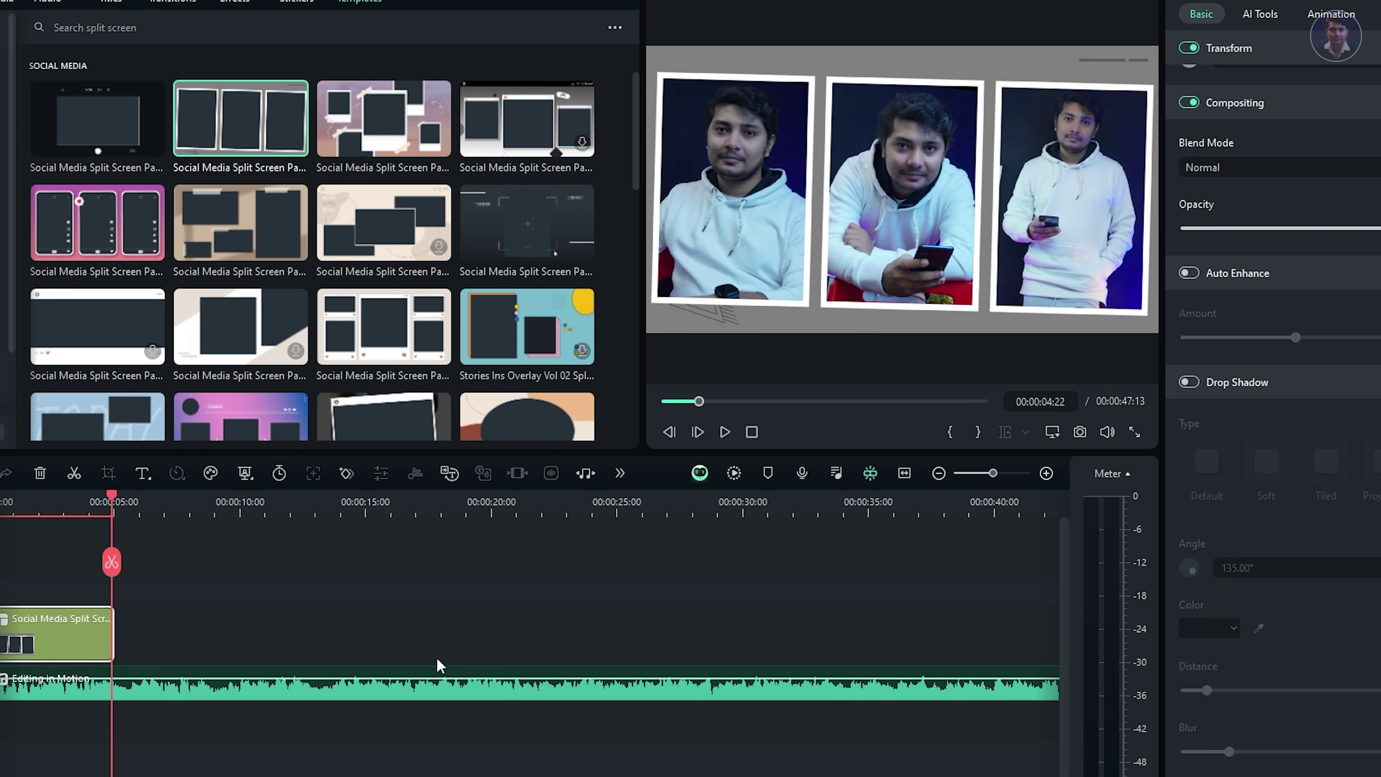
{"action": "scroll", "coordinate": [259, 364], "scroll_direction": "down", "scroll_amount": 4}
{"action": "left_click_drag", "start_coordinate": [400, 161], "coordinate": [131, 638]}
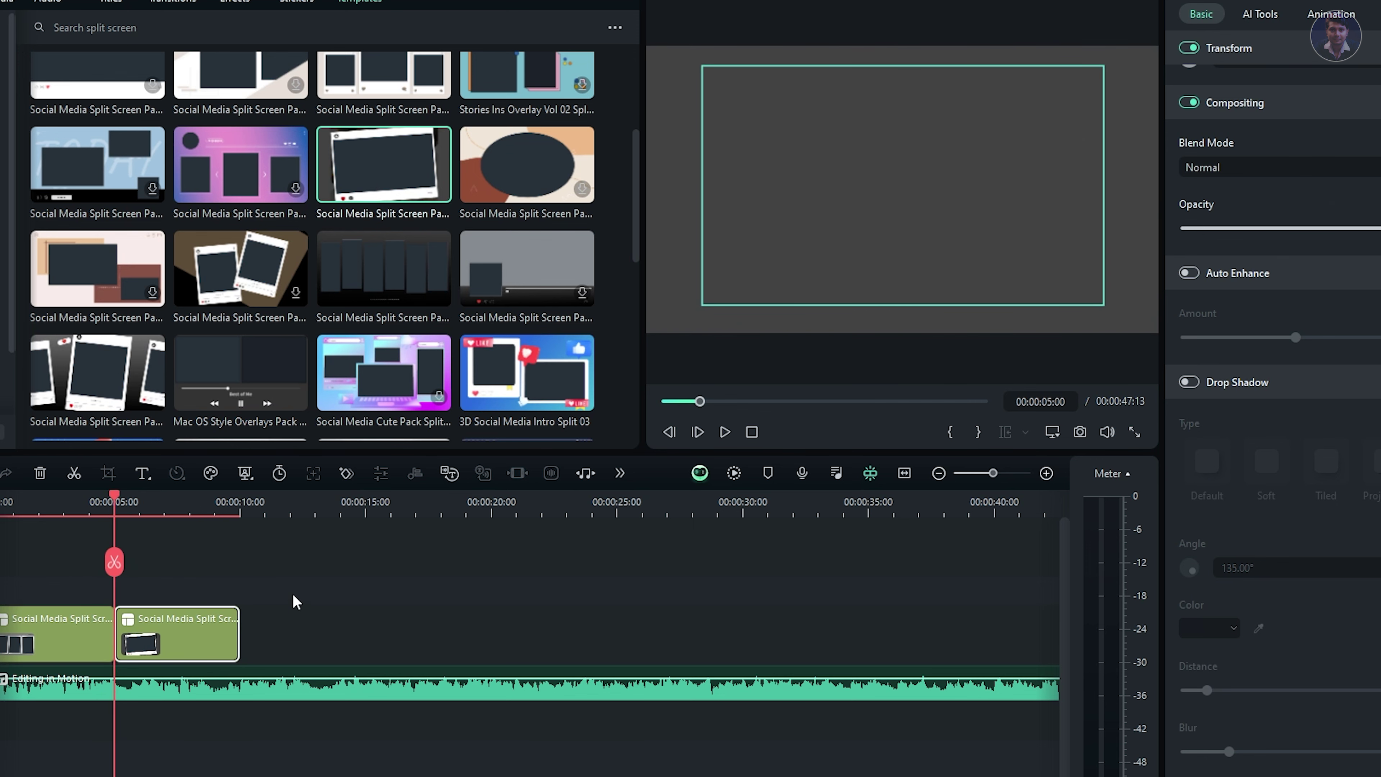
{"action": "key", "text": "Delete"}
Add the two-frame Mac OS Style Overlays "Best of Me" template directly after the first clip and open its advanced split screen editing.
{"action": "scroll", "coordinate": [260, 282], "scroll_direction": "down", "scroll_amount": 1}
{"action": "scroll", "coordinate": [260, 282], "scroll_direction": "down", "scroll_amount": 2}
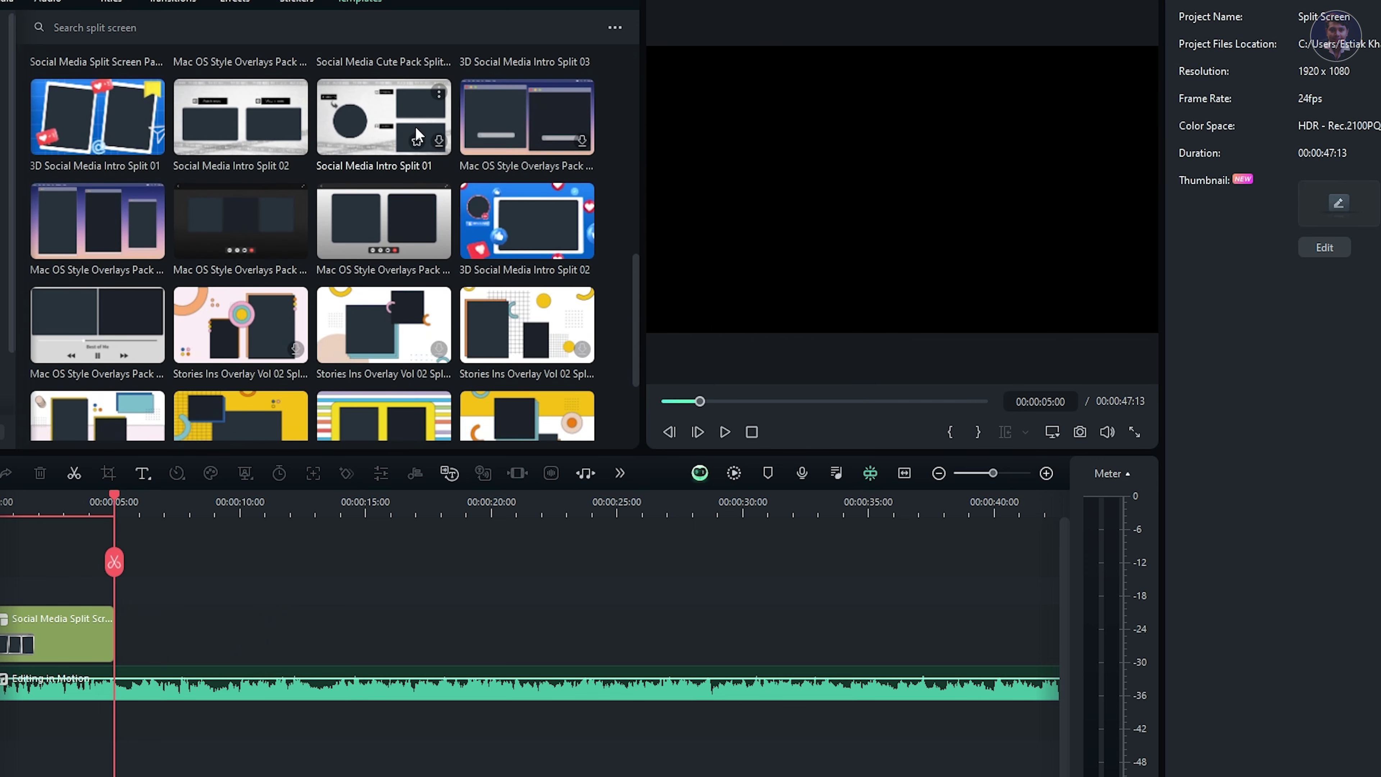
{"action": "scroll", "coordinate": [331, 281], "scroll_direction": "down", "scroll_amount": 2}
{"action": "left_click_drag", "start_coordinate": [109, 226], "coordinate": [174, 629]}
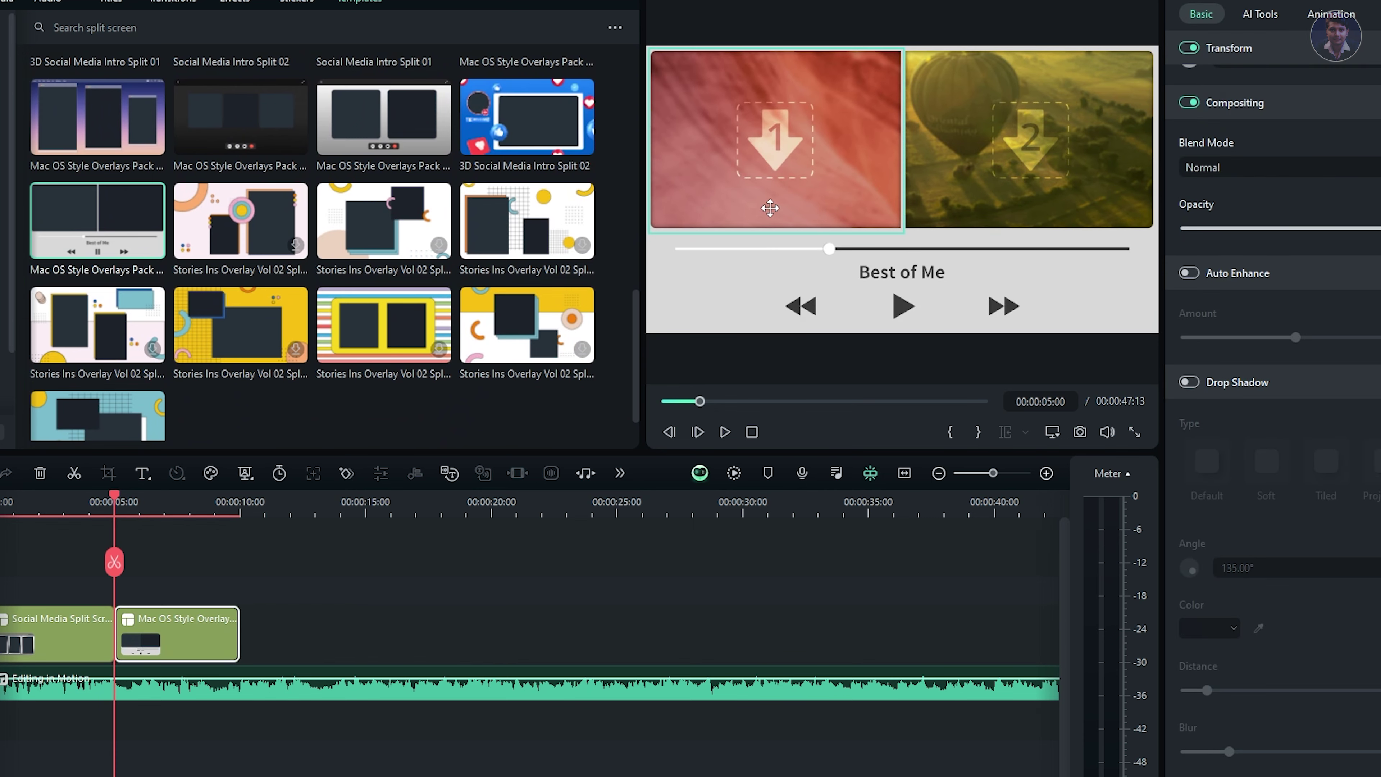
{"action": "left_click", "coordinate": [842, 149]}
{"action": "left_click", "coordinate": [696, 216]}
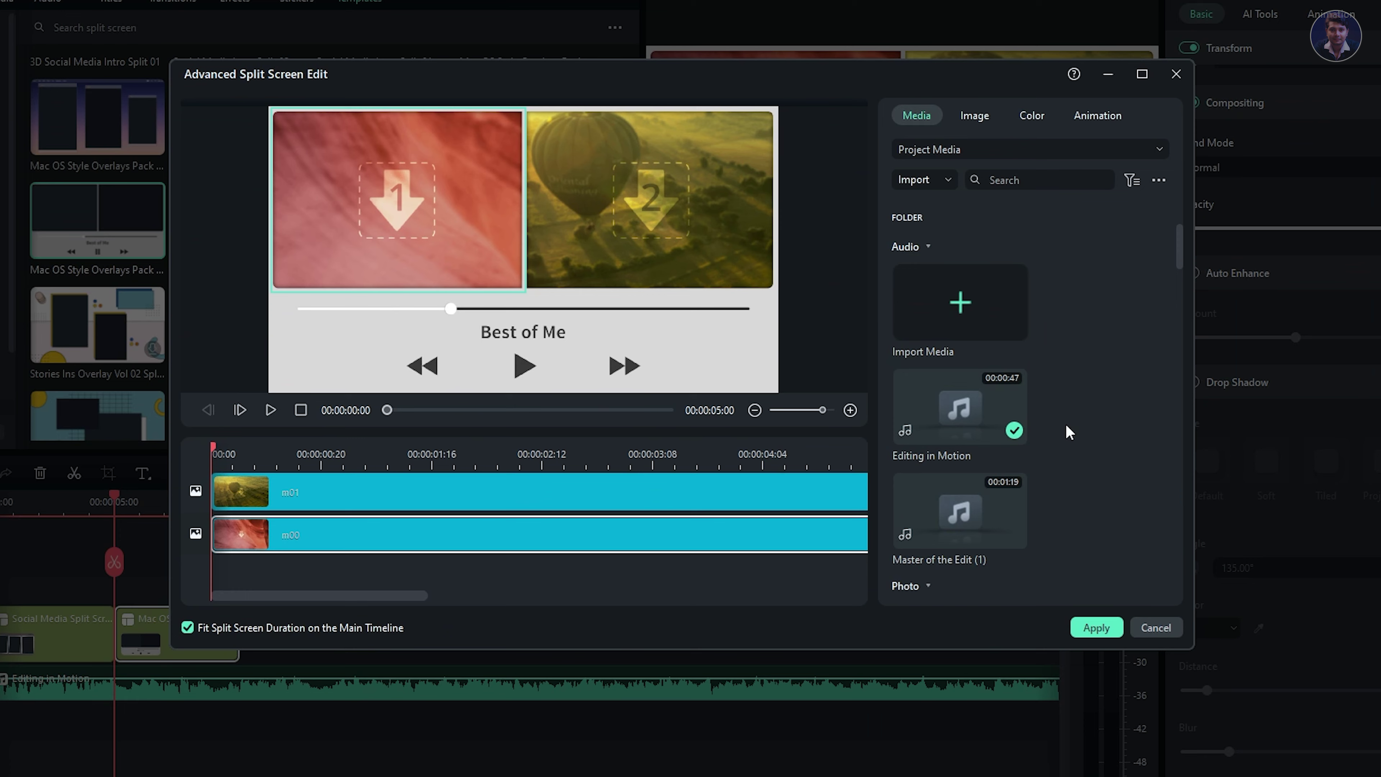
Replace the second frame's placeholder with the "How to Increase Your Instagram and Reel Video Views" video.
{"action": "scroll", "coordinate": [979, 433], "scroll_direction": "down", "scroll_amount": 10}
{"action": "scroll", "coordinate": [1066, 460], "scroll_direction": "down", "scroll_amount": 8}
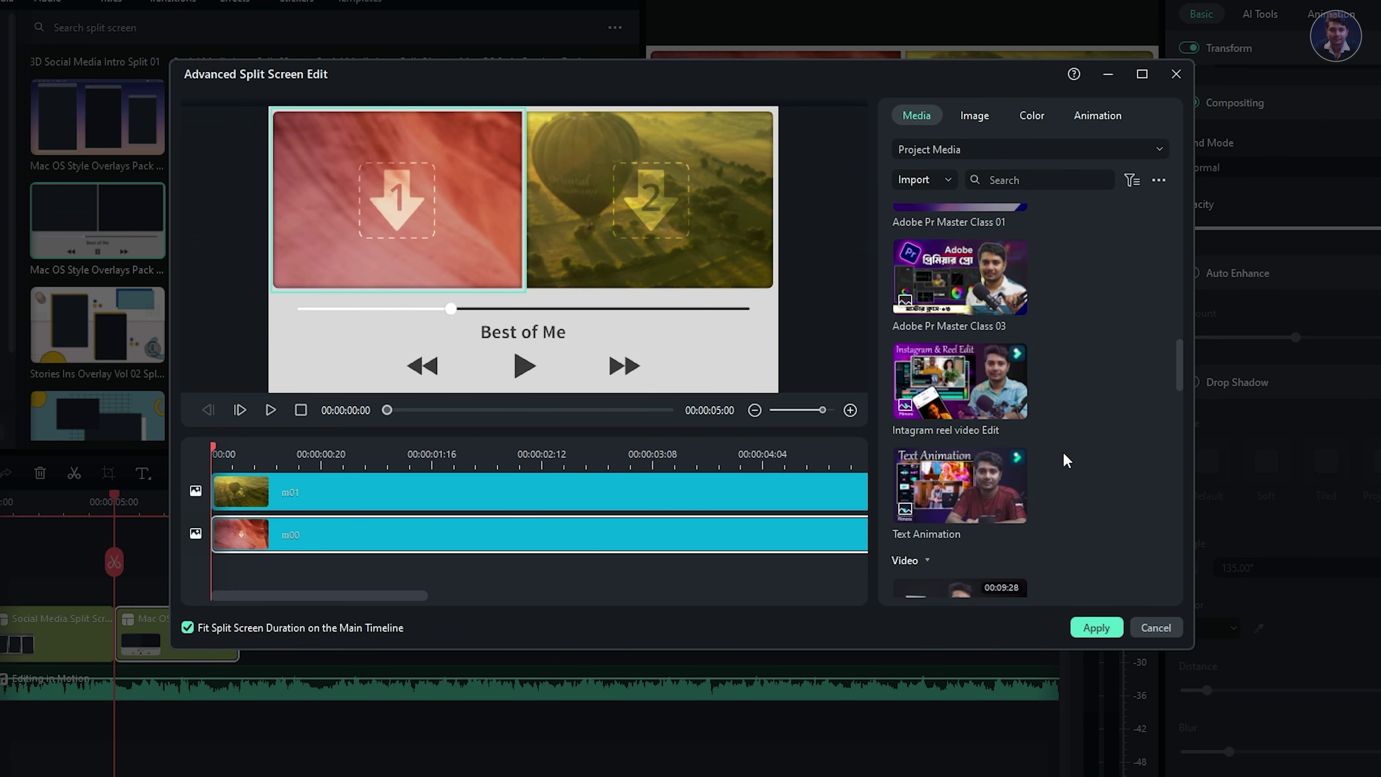
{"action": "scroll", "coordinate": [1066, 460], "scroll_direction": "up", "scroll_amount": 5}
{"action": "left_click_drag", "start_coordinate": [960, 482], "coordinate": [425, 492]}
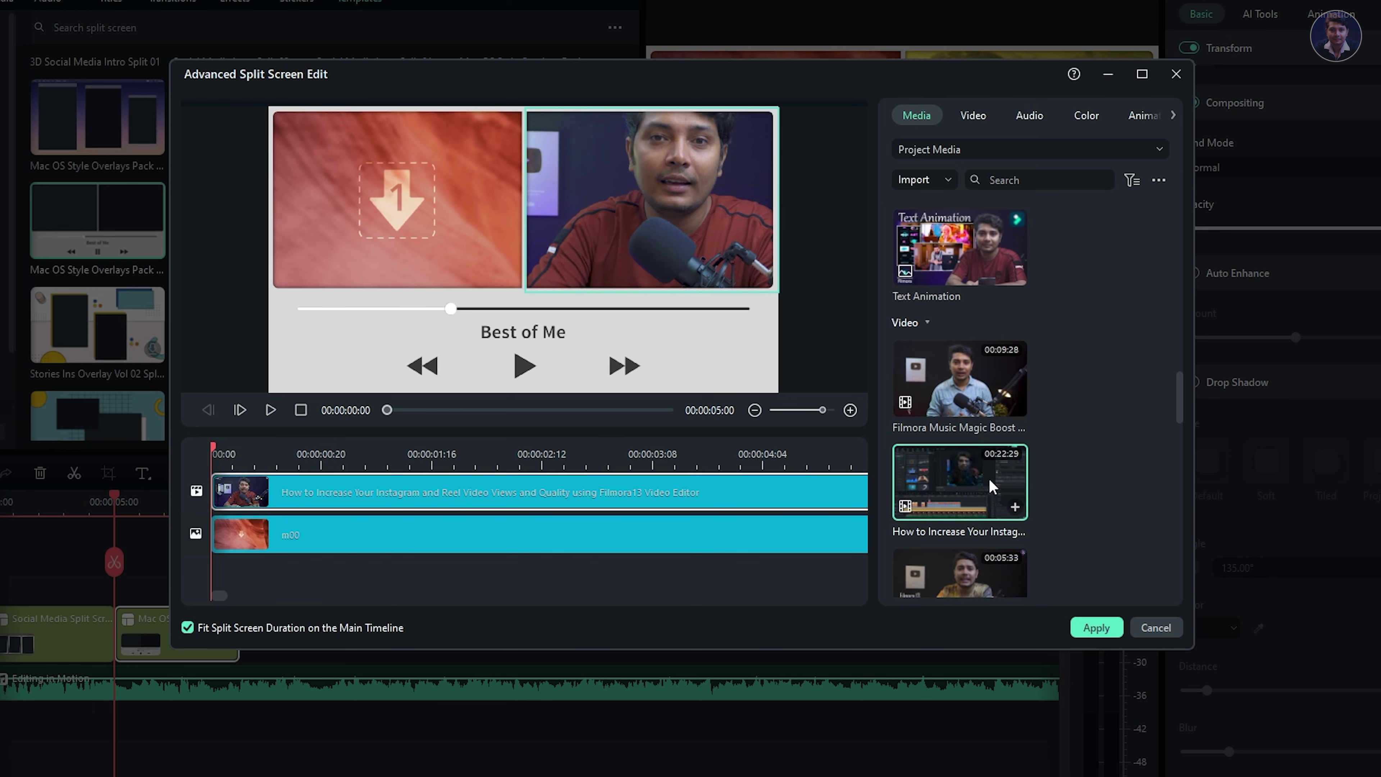
Replace the first frame's placeholder with the "Filmora Music Magic Boost Your Videos" video.
{"action": "scroll", "coordinate": [1040, 473], "scroll_direction": "down", "scroll_amount": 4}
{"action": "scroll", "coordinate": [1037, 474], "scroll_direction": "up", "scroll_amount": 3}
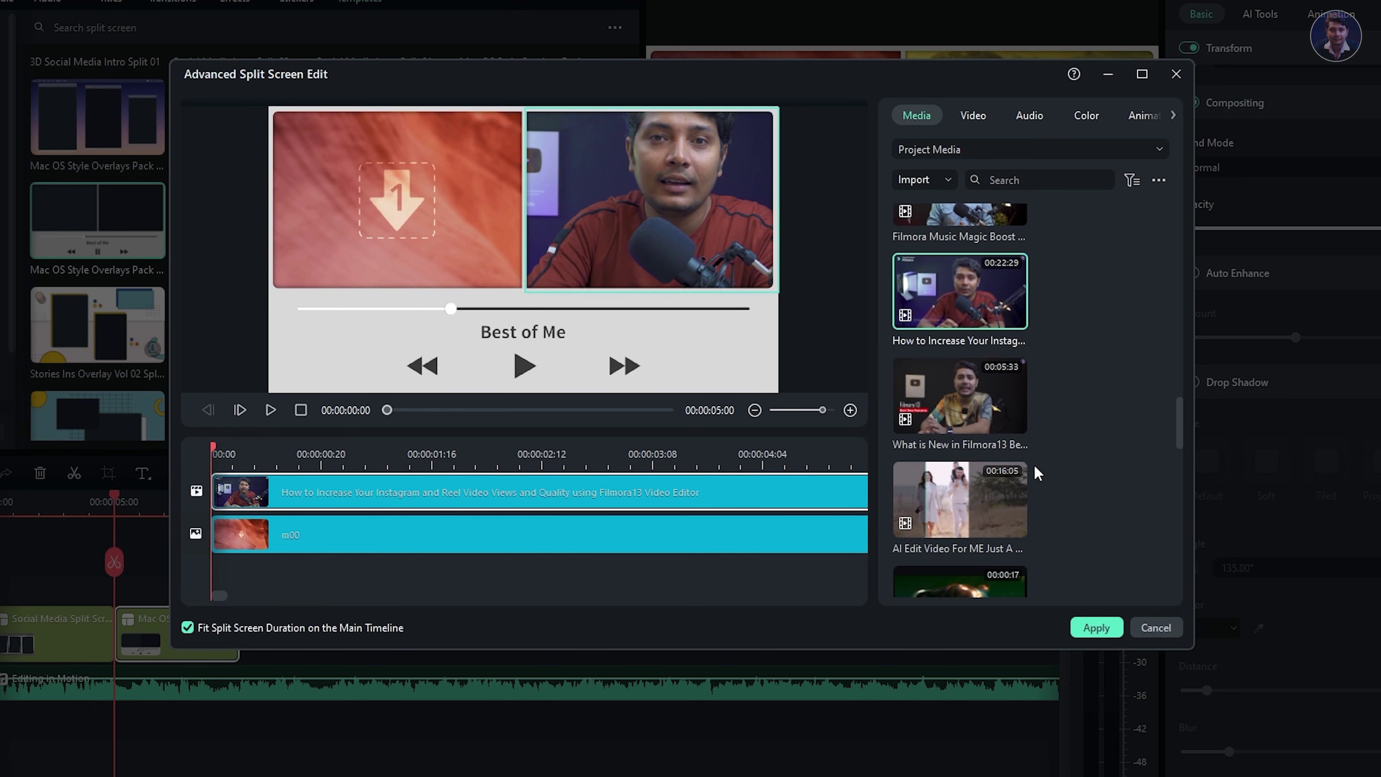
{"action": "left_click_drag", "start_coordinate": [959, 381], "coordinate": [401, 539]}
Scale down both framed videos, the first one to 64%, and play a short preview.
{"action": "left_click", "coordinate": [385, 279]}
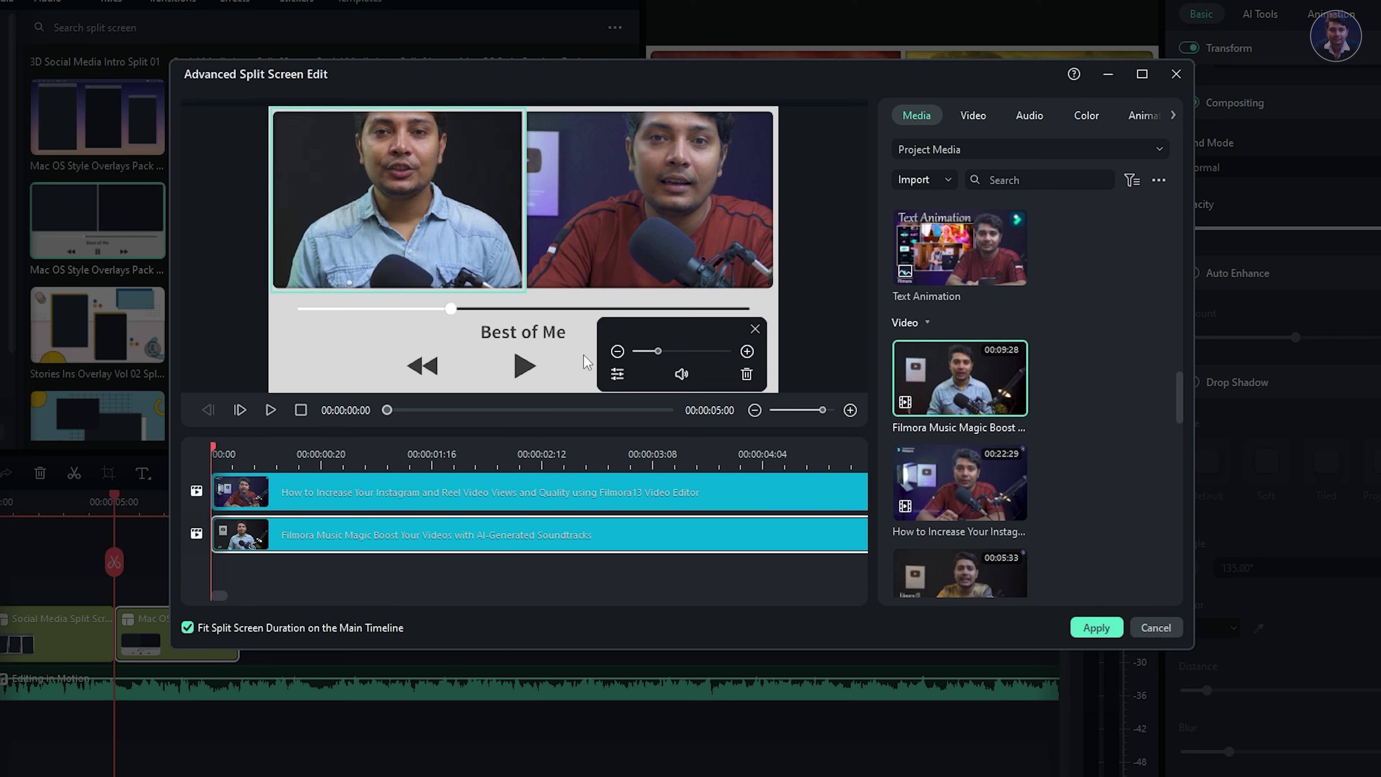
{"action": "left_click_drag", "start_coordinate": [661, 349], "coordinate": [652, 352]}
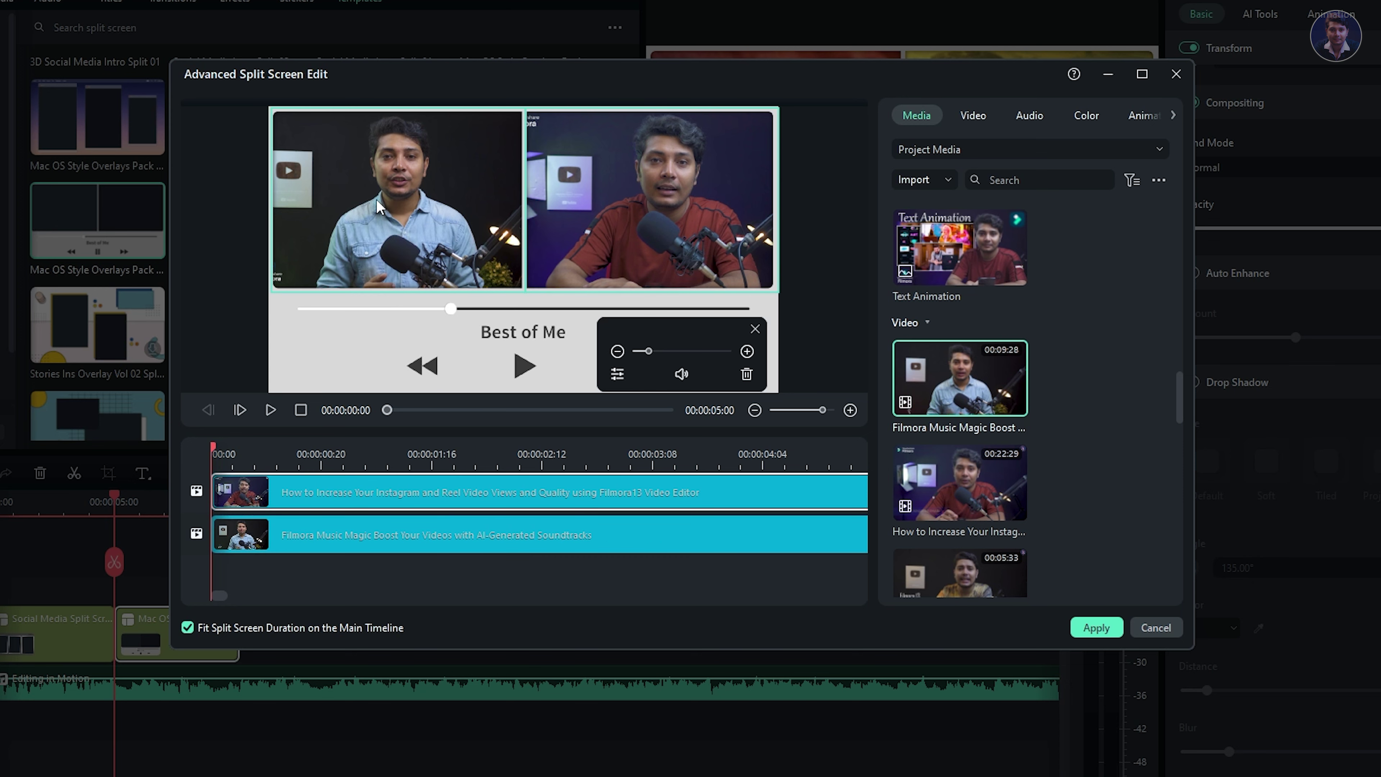
{"action": "left_click", "coordinate": [271, 410]}
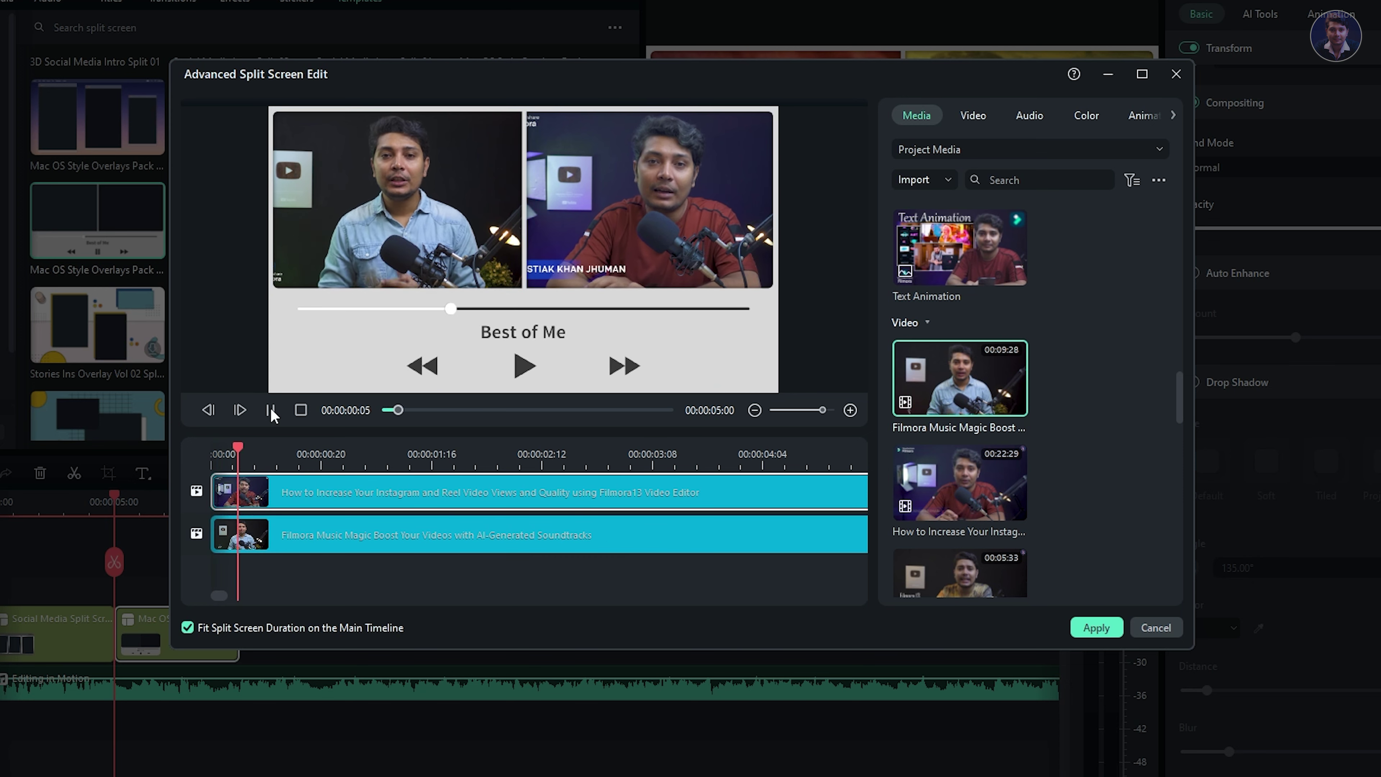
{"action": "left_click", "coordinate": [271, 411]}
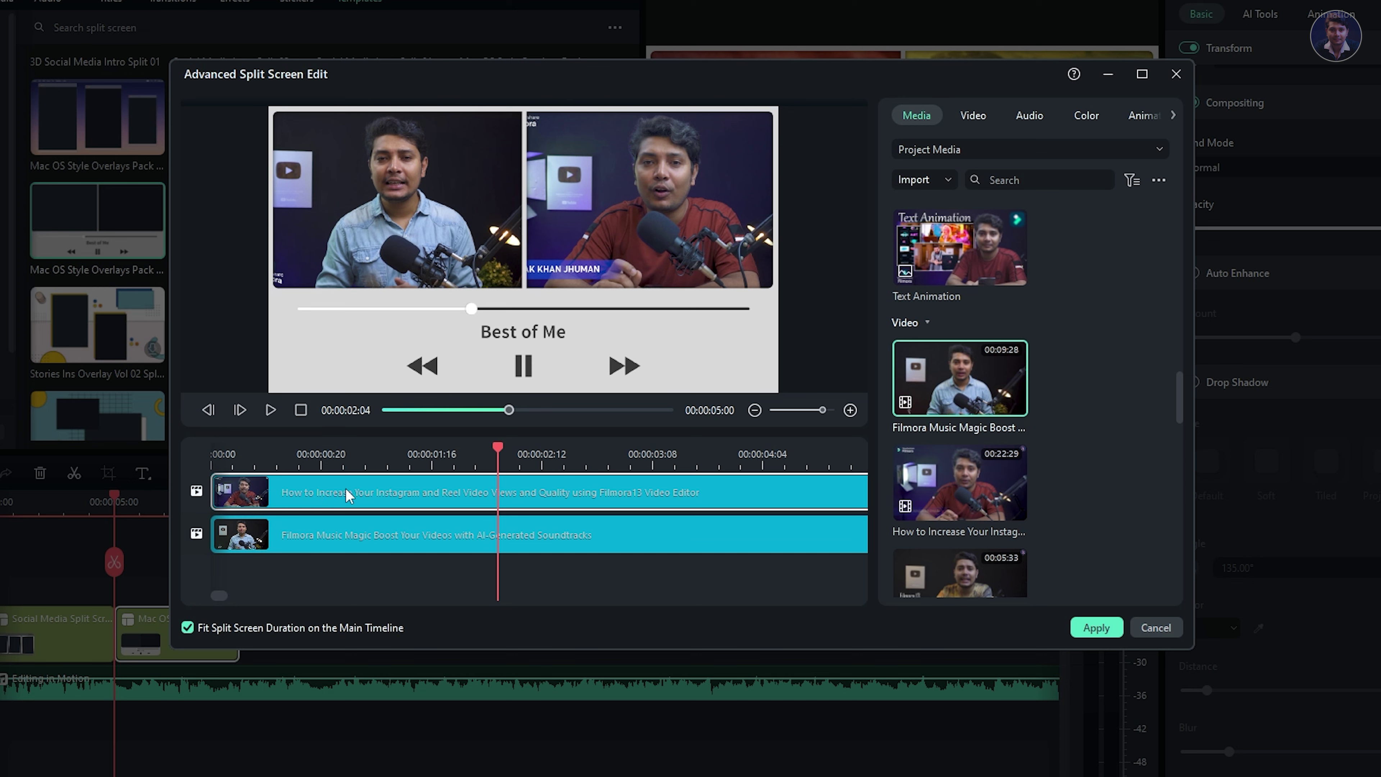
Mute both framed videos by lowering each one's audio volume to the minimum (-∞ dB).
{"action": "left_click", "coordinate": [329, 290]}
{"action": "left_click", "coordinate": [617, 376]}
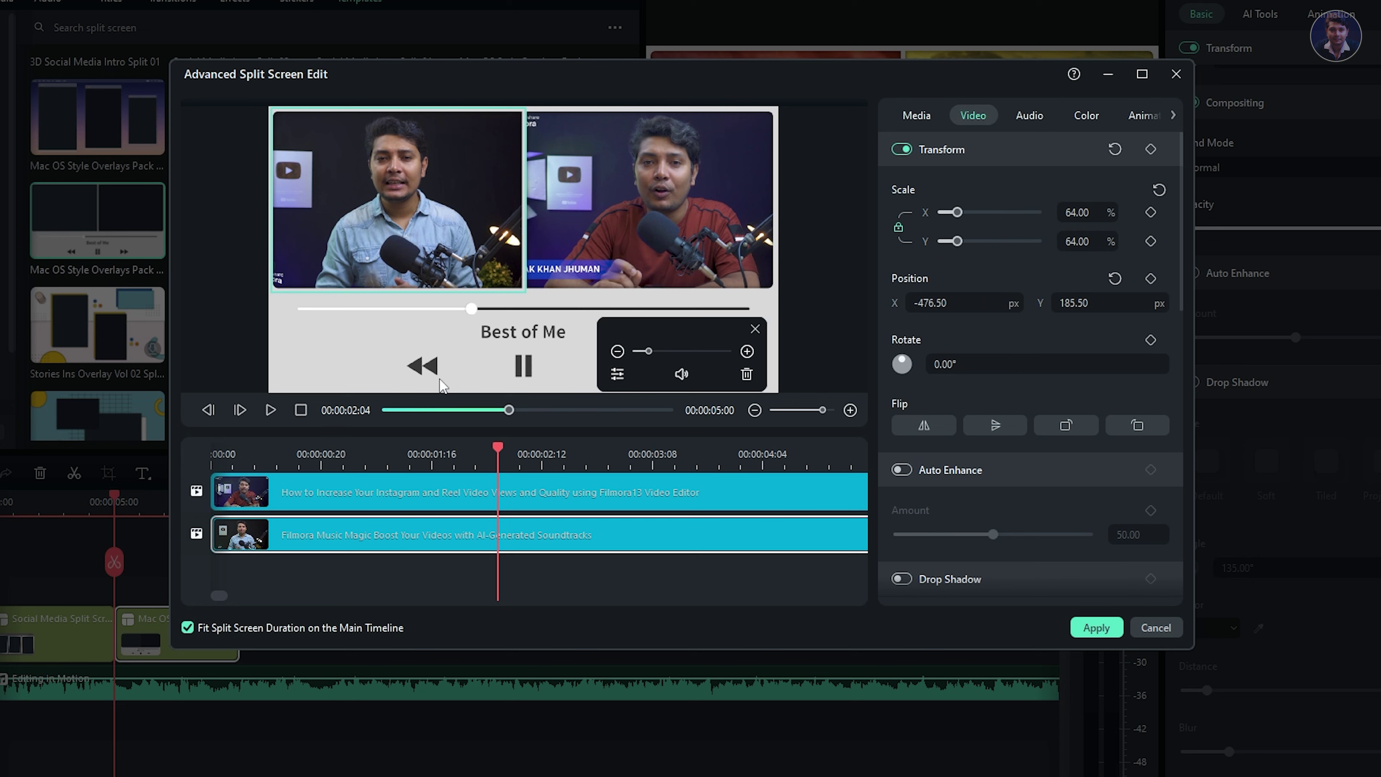
{"action": "left_click", "coordinate": [1032, 117]}
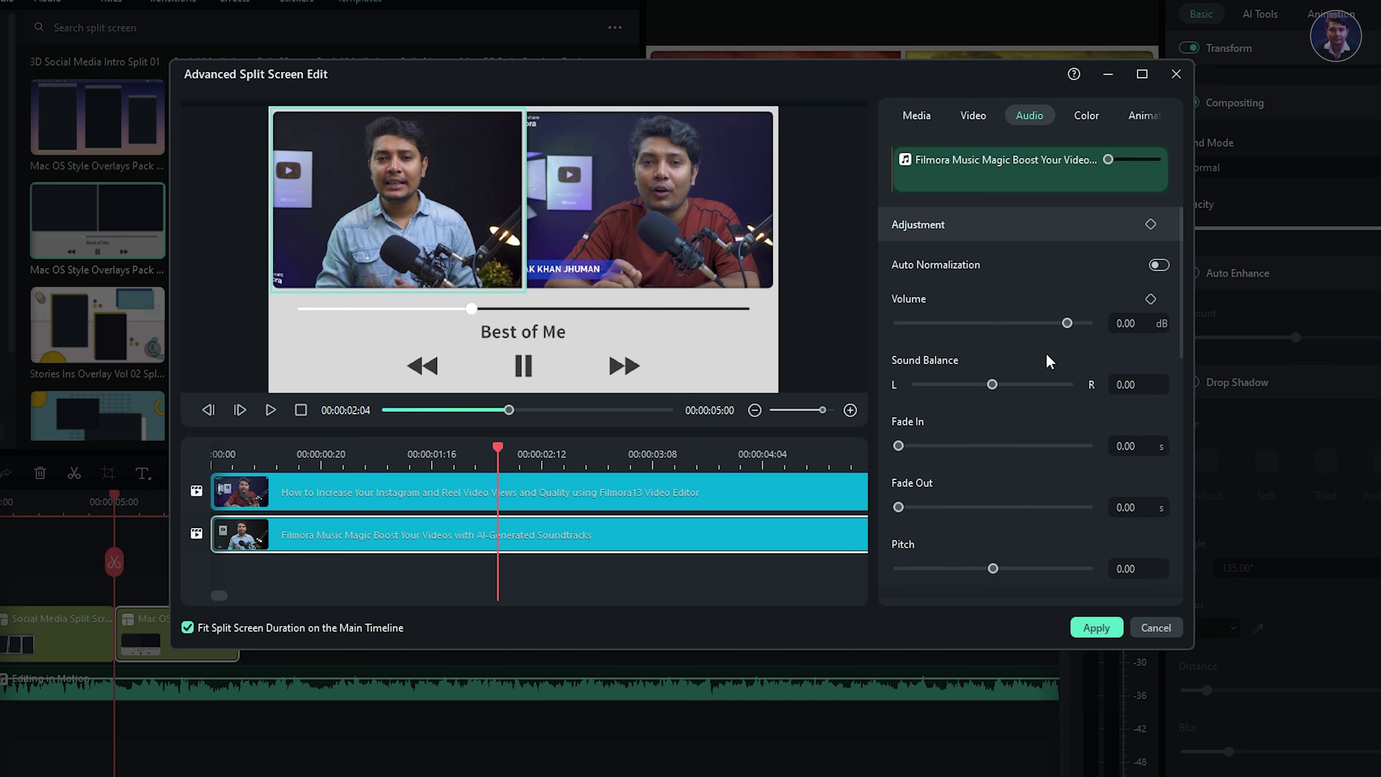
{"action": "left_click_drag", "start_coordinate": [1067, 323], "coordinate": [553, 512]}
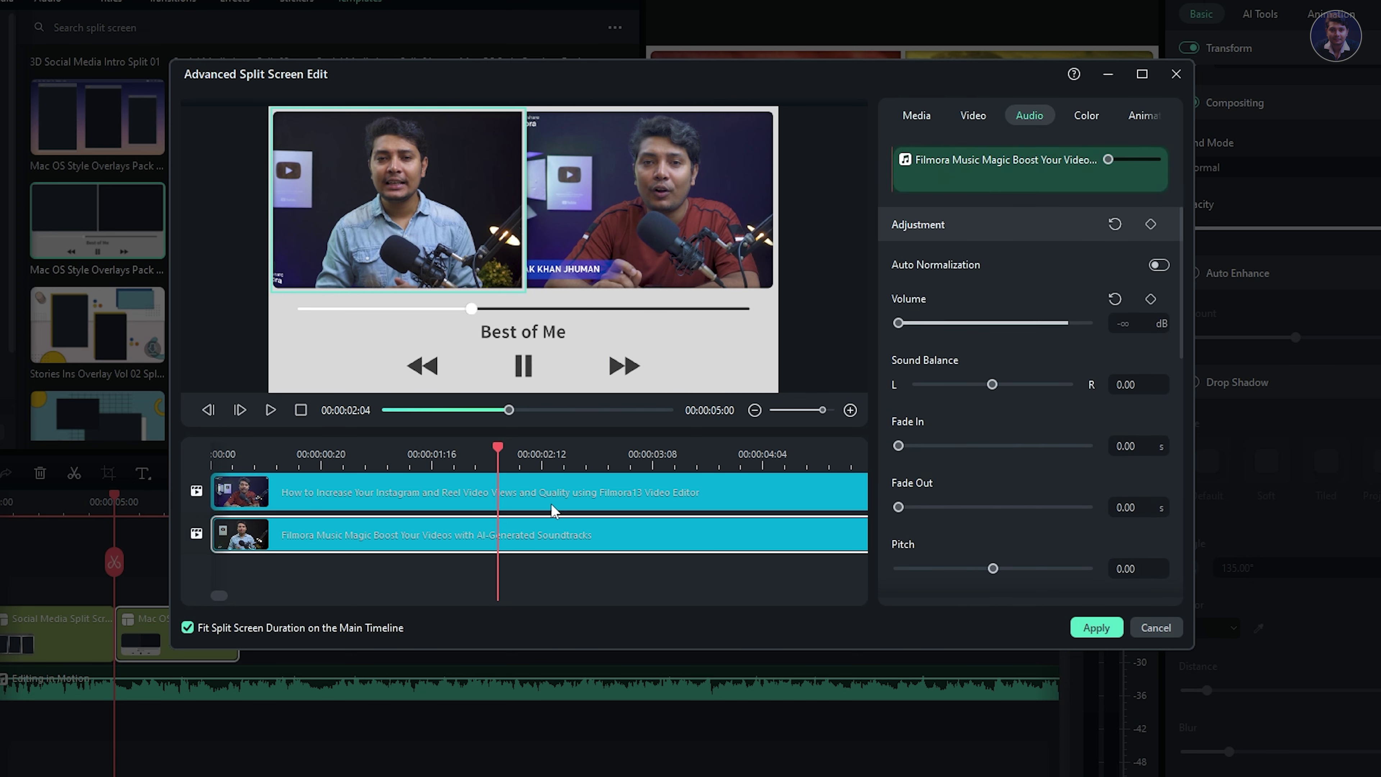
{"action": "left_click", "coordinate": [636, 505]}
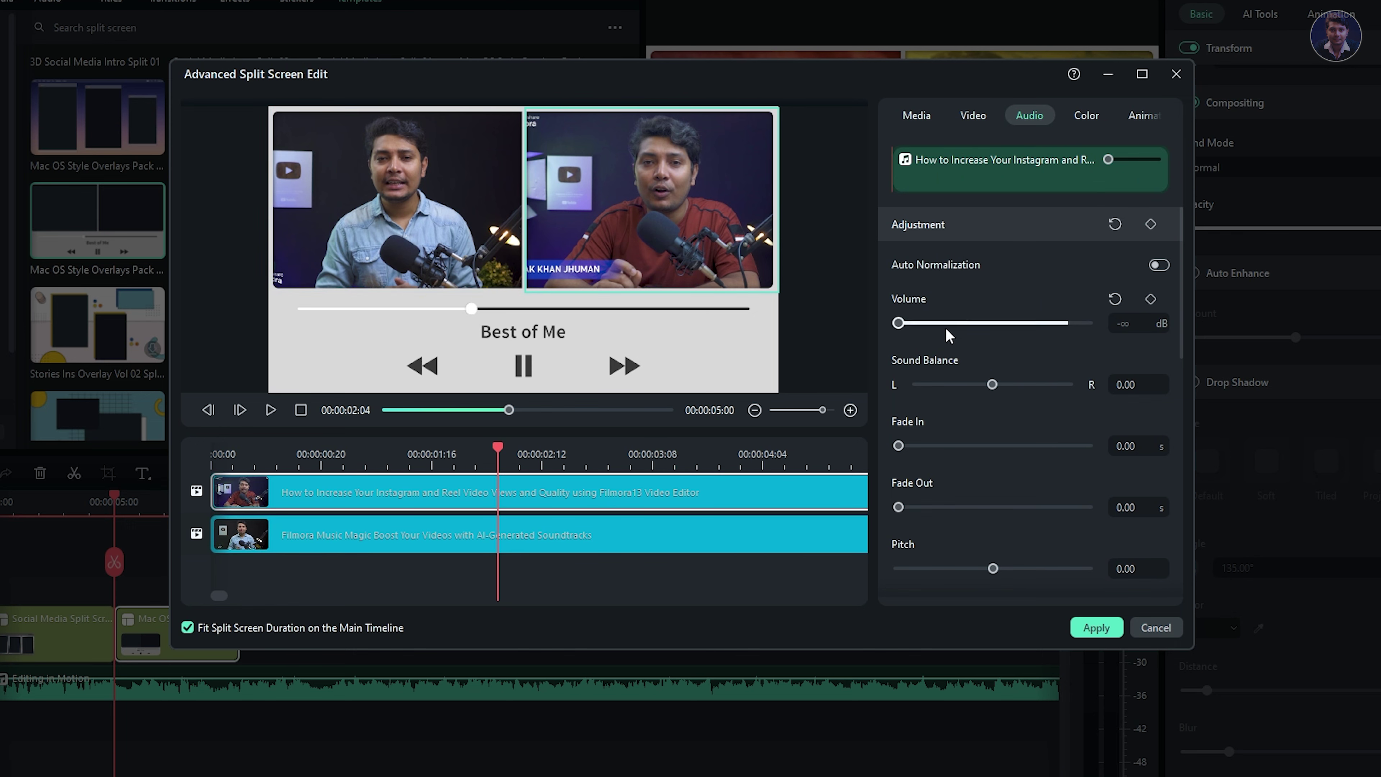
Apply the two-frame split screen edits and play back the clip on the timeline.
{"action": "left_click", "coordinate": [1096, 628]}
{"action": "key", "text": "space"}
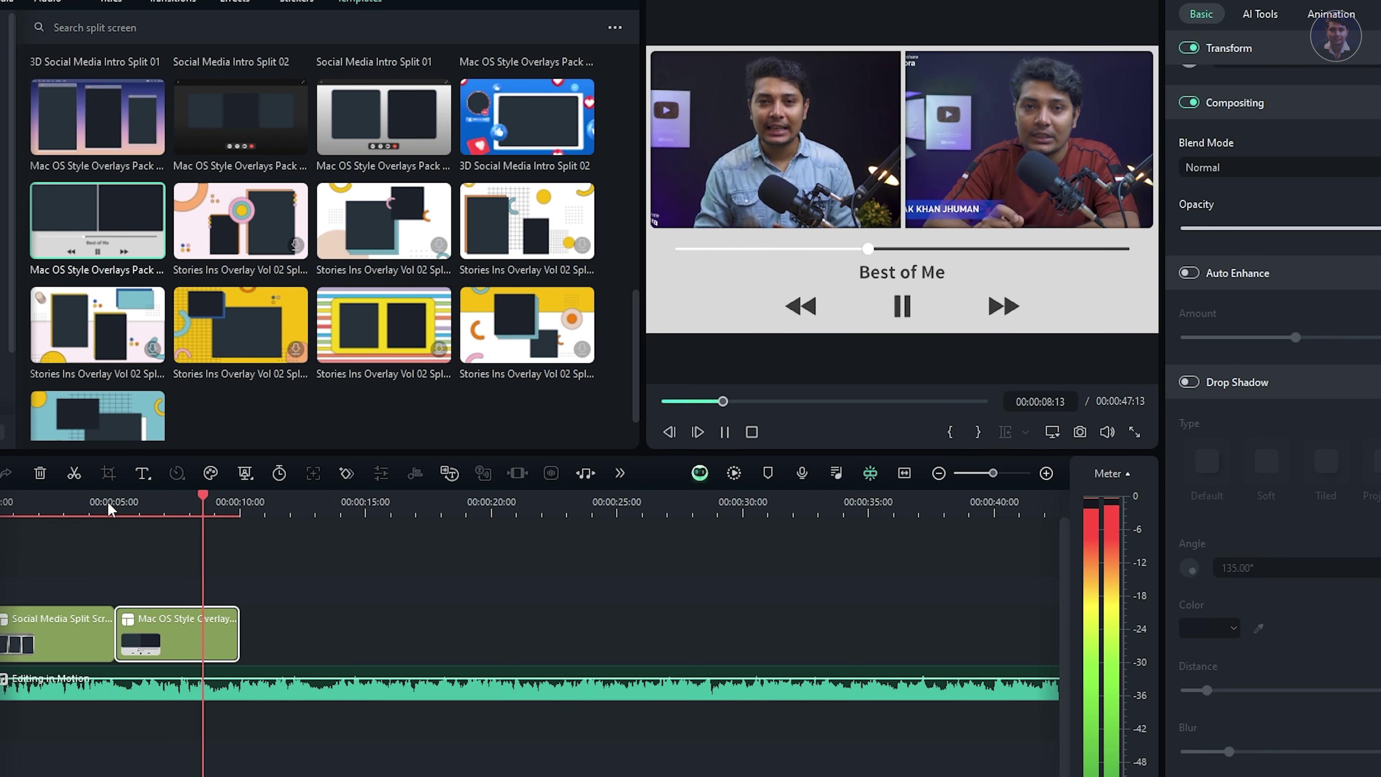
{"action": "key", "text": "space"}
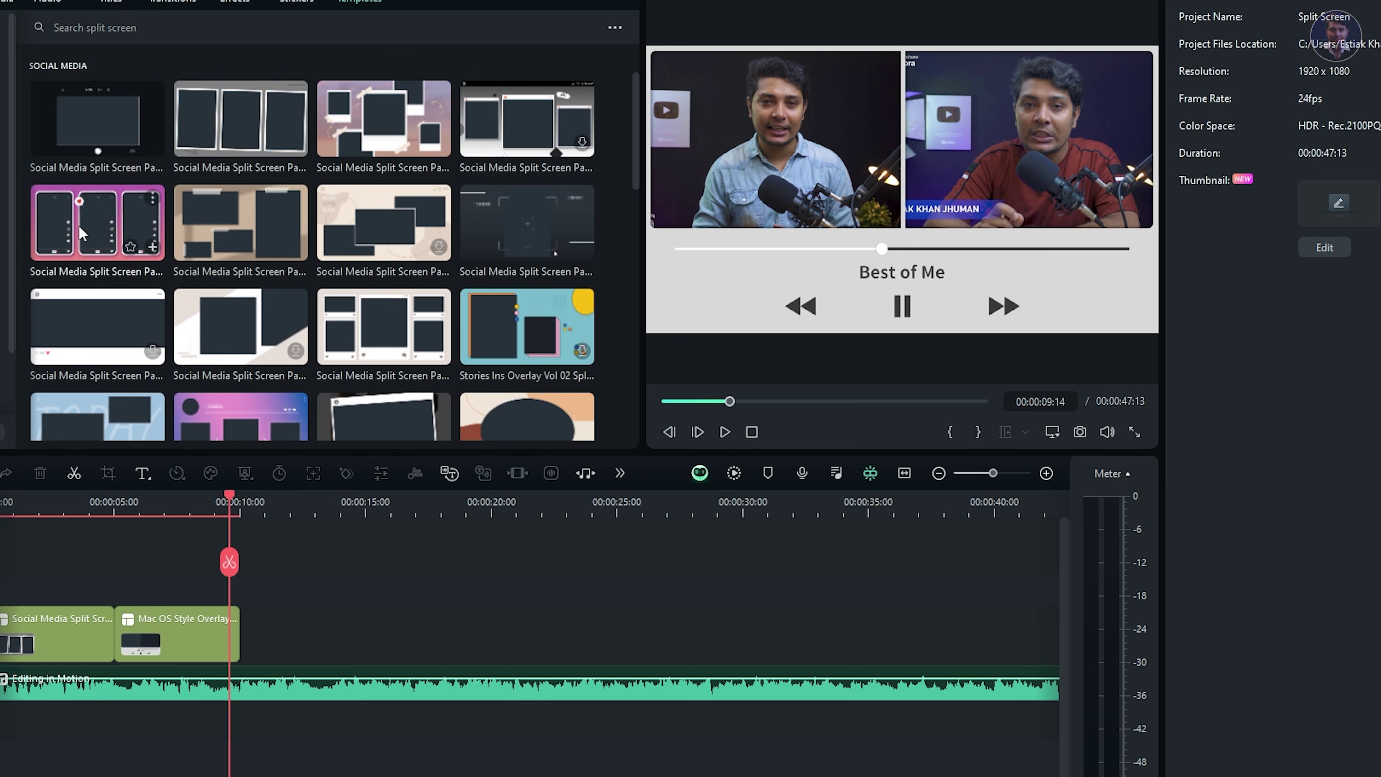
Add the tilted single-frame Social Media template after the second clip, at 00:00:10:00, and open its advanced split screen editing at 00:00:11:20.
{"action": "scroll", "coordinate": [263, 233], "scroll_direction": "down", "scroll_amount": 5}
{"action": "left_click_drag", "start_coordinate": [384, 163], "coordinate": [255, 644]}
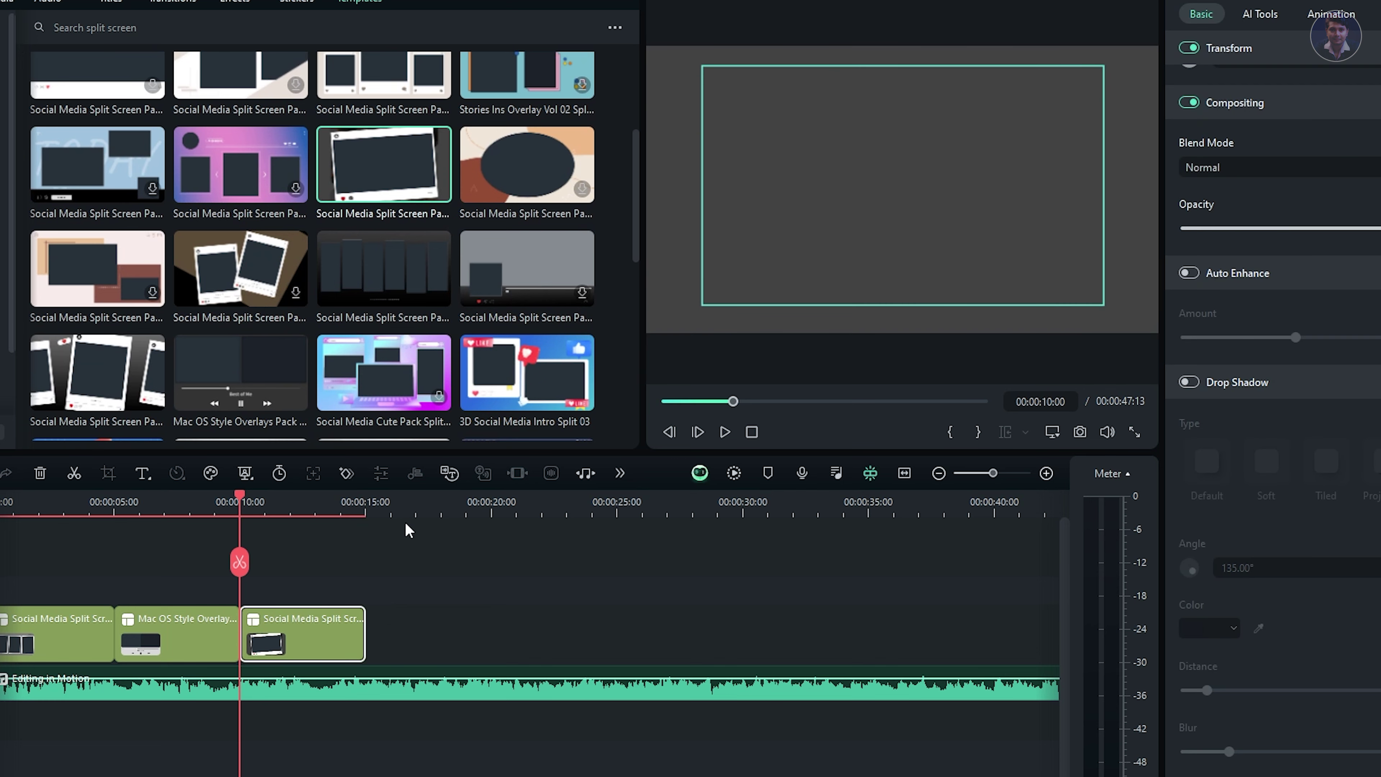
{"action": "left_click", "coordinate": [286, 503]}
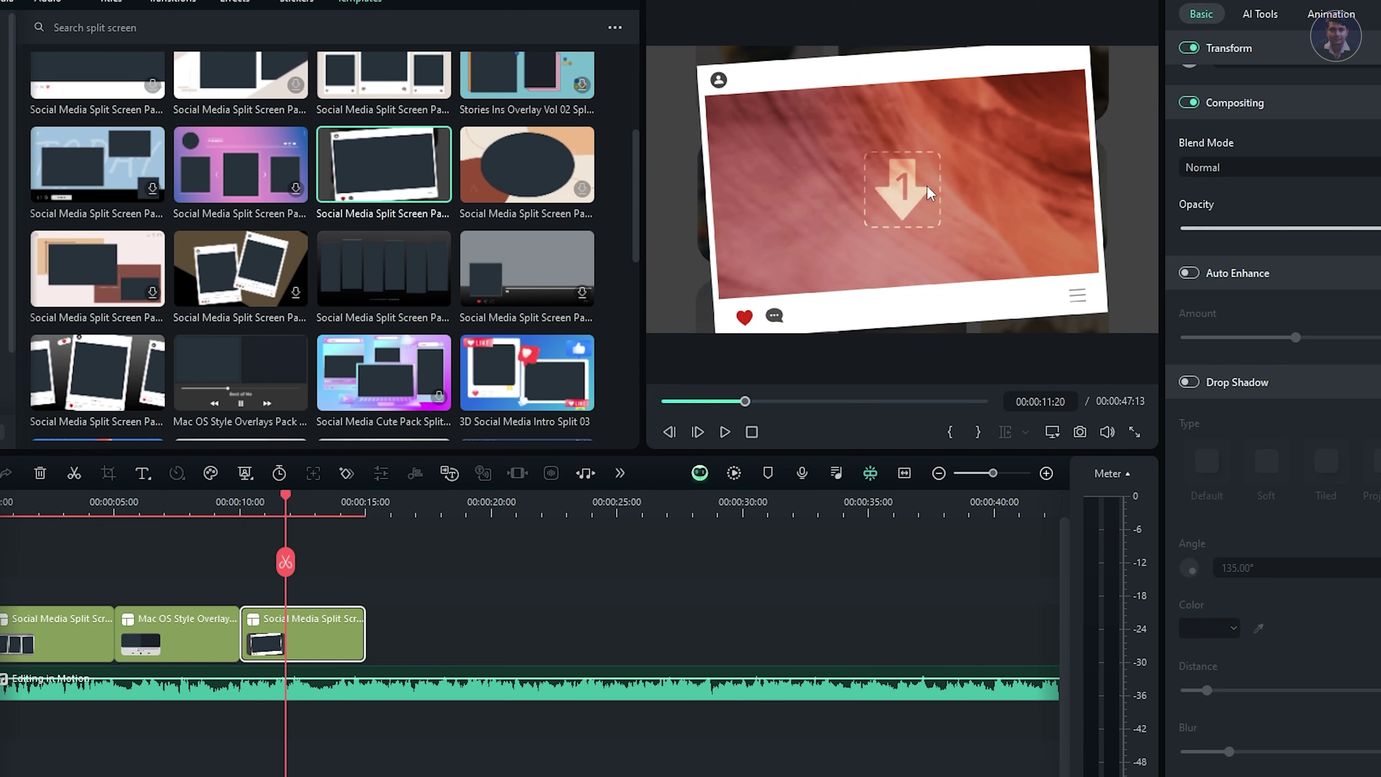
{"action": "left_click", "coordinate": [698, 219]}
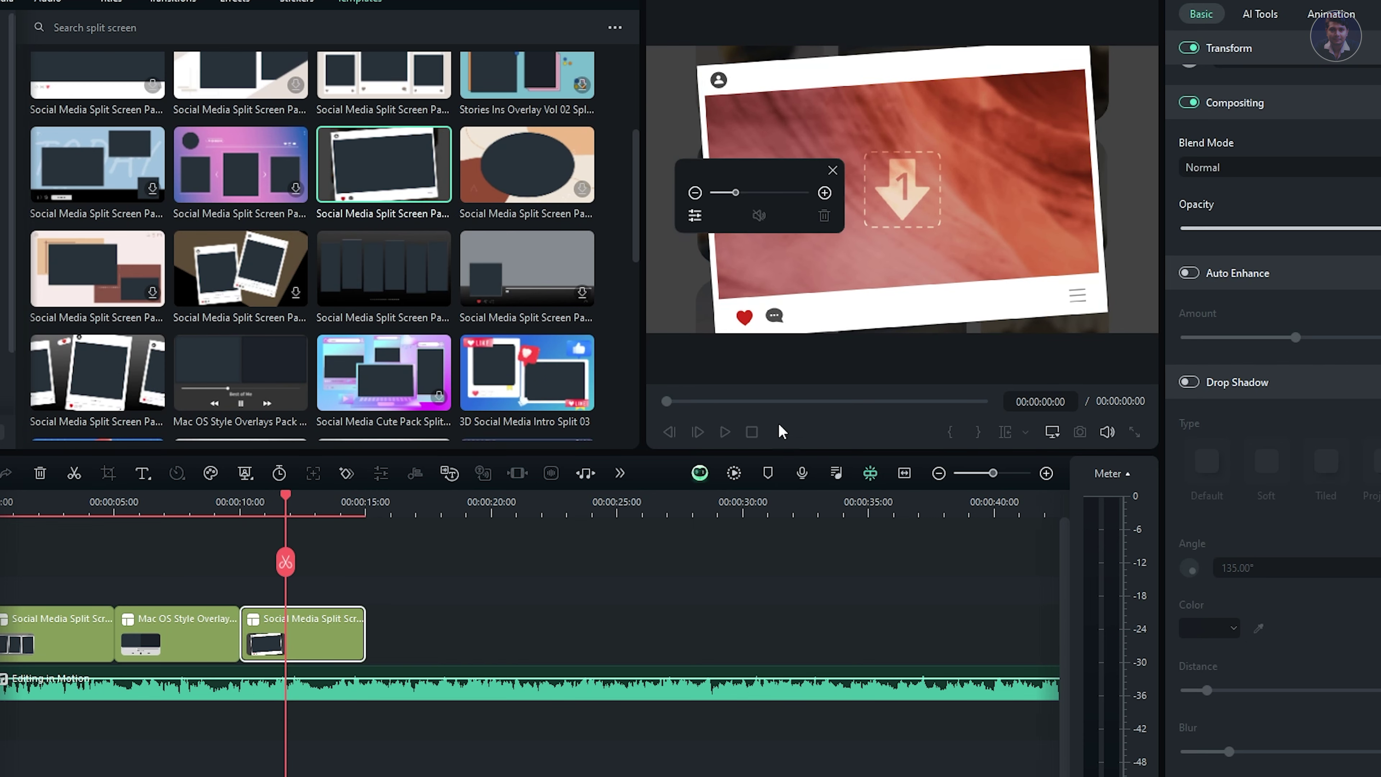
Replace the single frame's placeholder with the "Advance COLOR GRADING" video and open its video settings.
{"action": "scroll", "coordinate": [1057, 512], "scroll_direction": "down", "scroll_amount": 10}
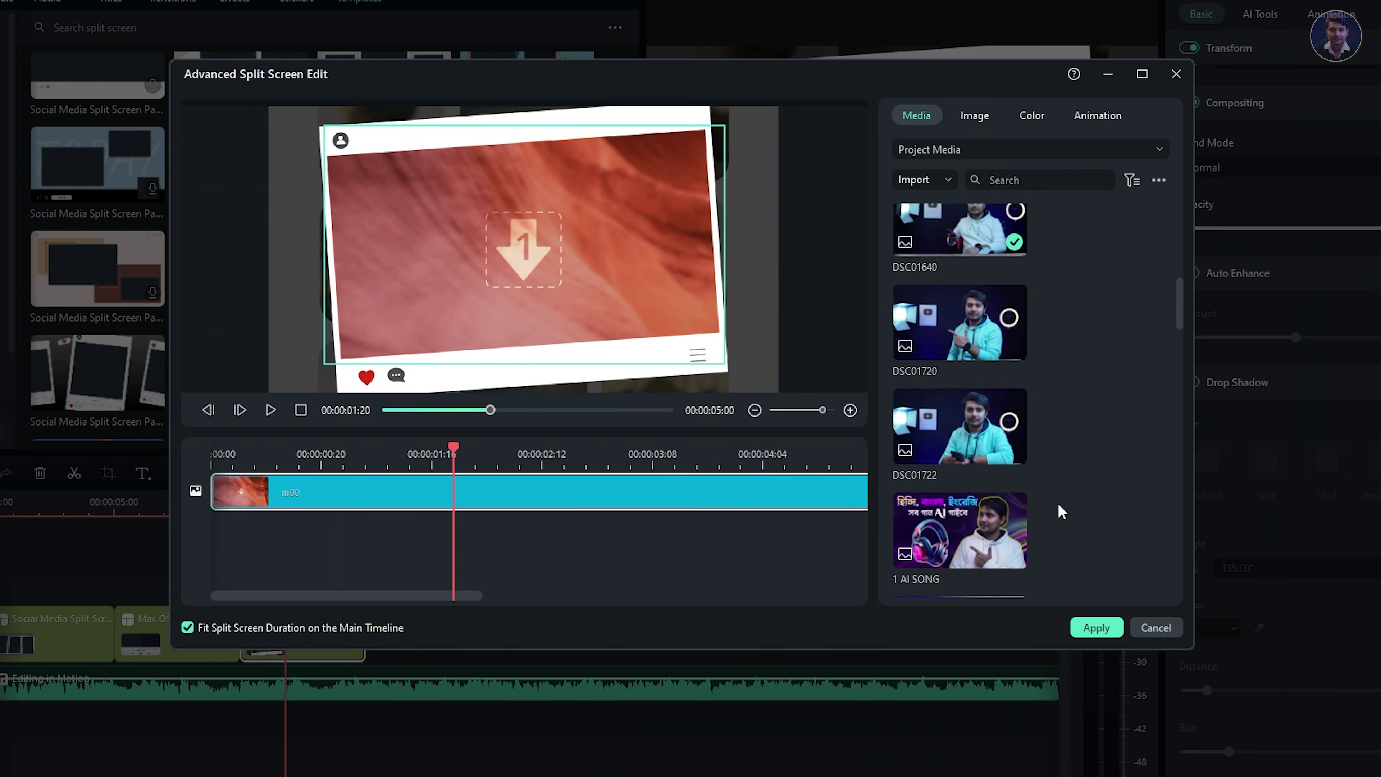
{"action": "scroll", "coordinate": [1061, 511], "scroll_direction": "down", "scroll_amount": 5}
{"action": "left_click_drag", "start_coordinate": [919, 419], "coordinate": [495, 491]}
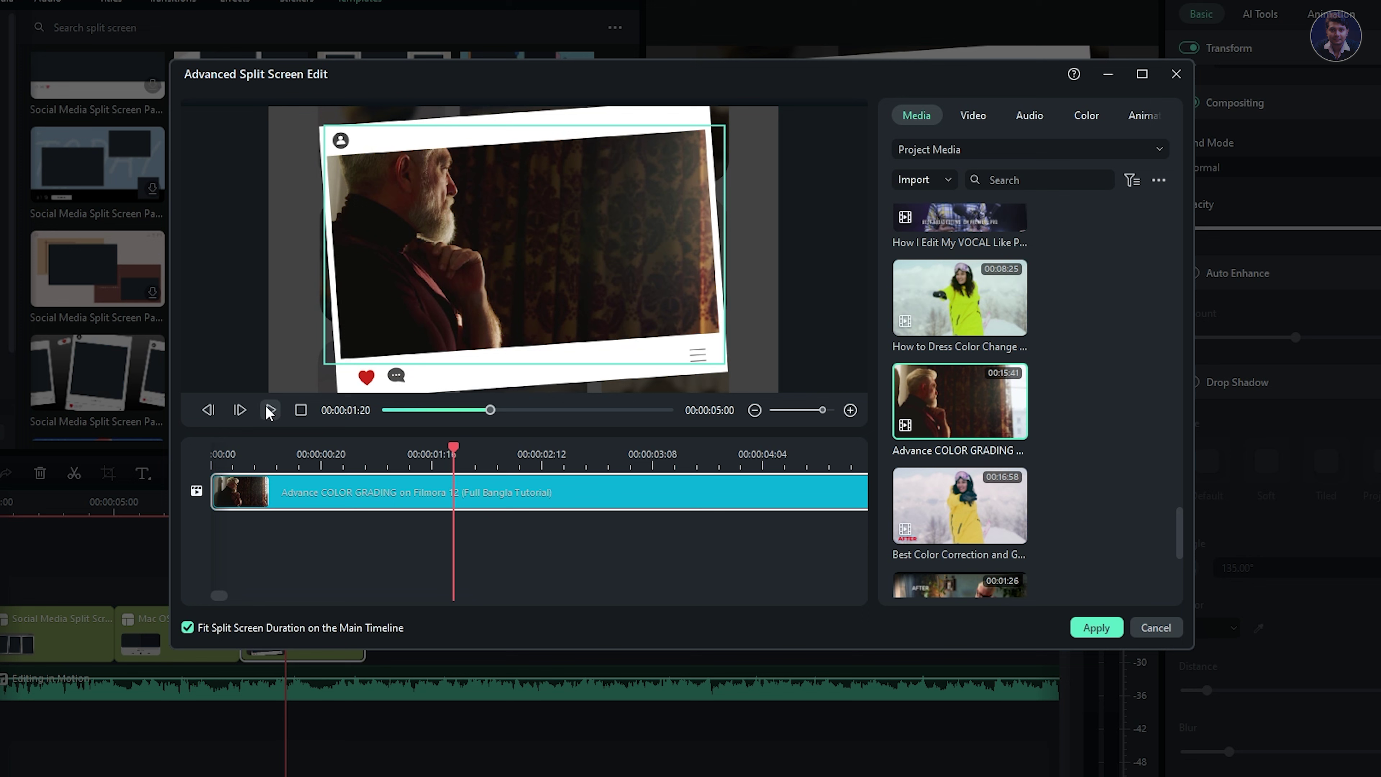
{"action": "left_click", "coordinate": [539, 361]}
{"action": "left_click", "coordinate": [623, 377]}
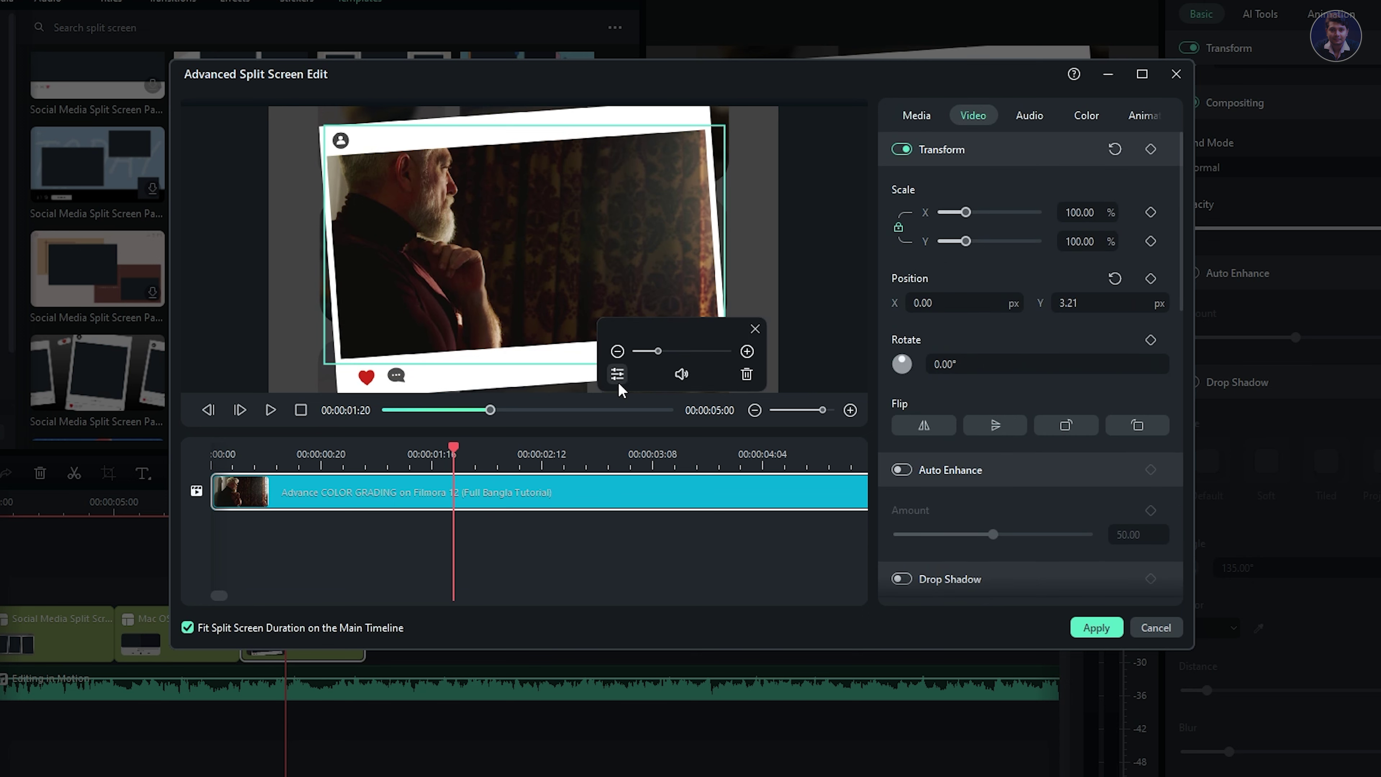
Try rotating the framed video by -20° and then -10°, with its scale reduced to 65.45%.
{"action": "left_click", "coordinate": [961, 360]}
{"action": "type", "text": "-20"}
{"action": "key", "text": "Return"}
{"action": "left_click_drag", "start_coordinate": [966, 241], "coordinate": [958, 244]}
{"action": "left_click", "coordinate": [979, 367]}
{"action": "type", "text": "-1"}
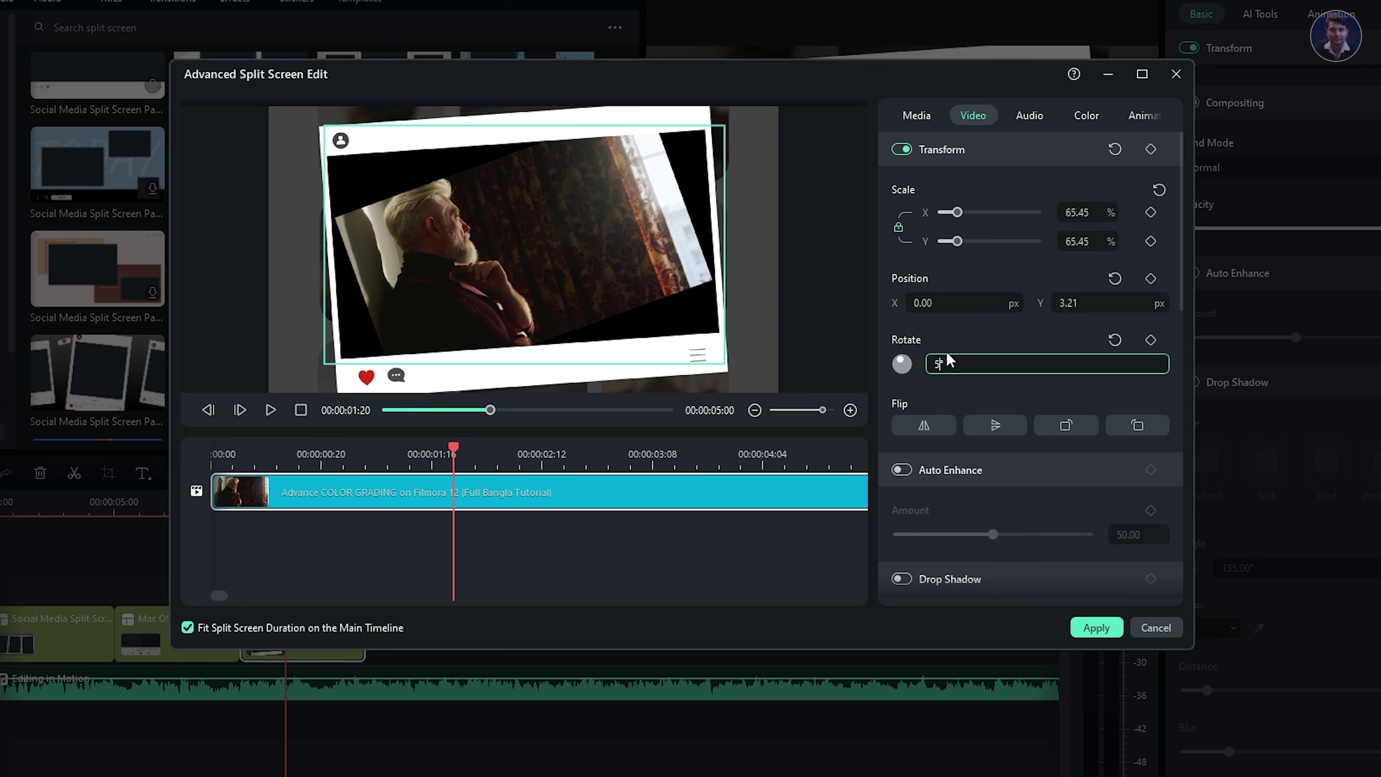
{"action": "type", "text": "0"}
{"action": "key", "text": "Return"}
Set the framed video's rotation to -5° and enlarge it to 82% scale so it fills the tilted frame.
{"action": "left_click", "coordinate": [983, 360]}
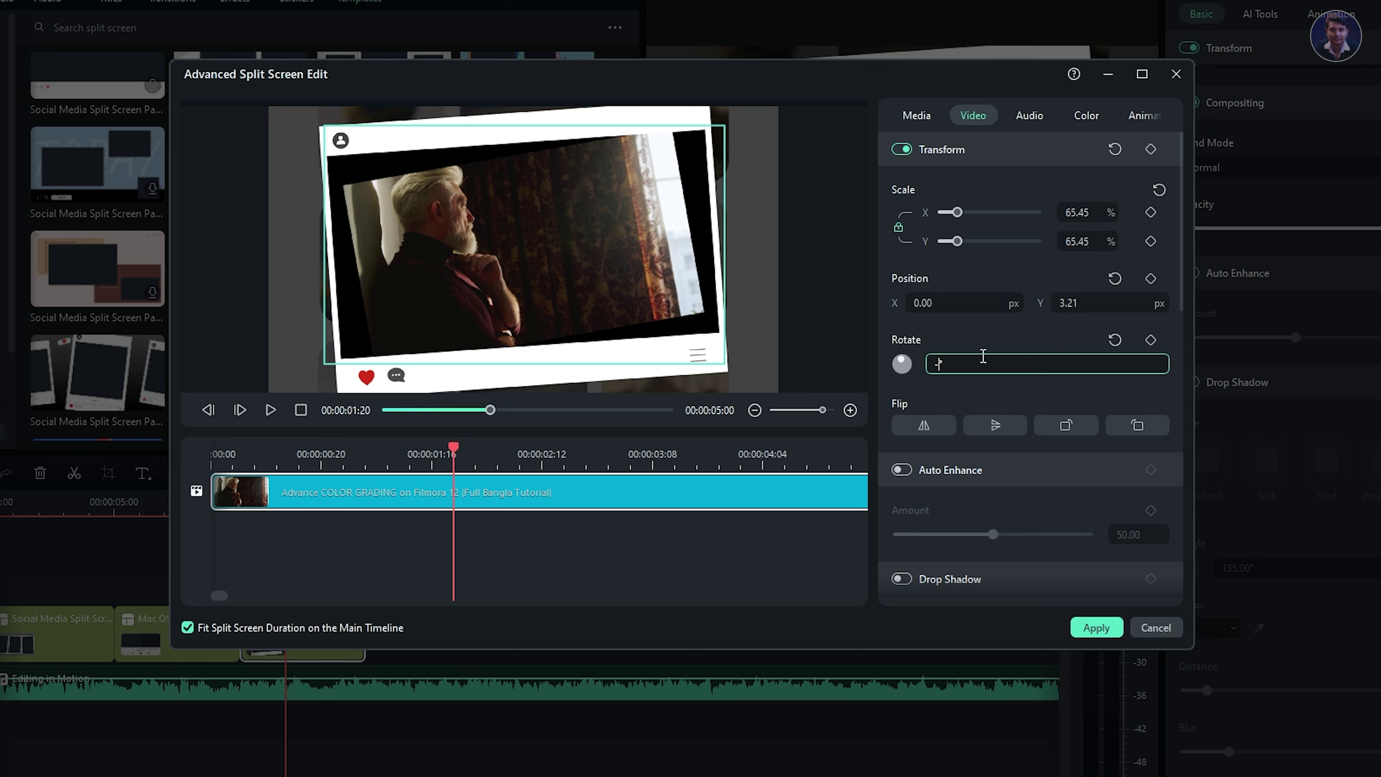
{"action": "type", "text": "-5"}
{"action": "key", "text": "Return"}
{"action": "mouse_move", "coordinate": [575, 282]}
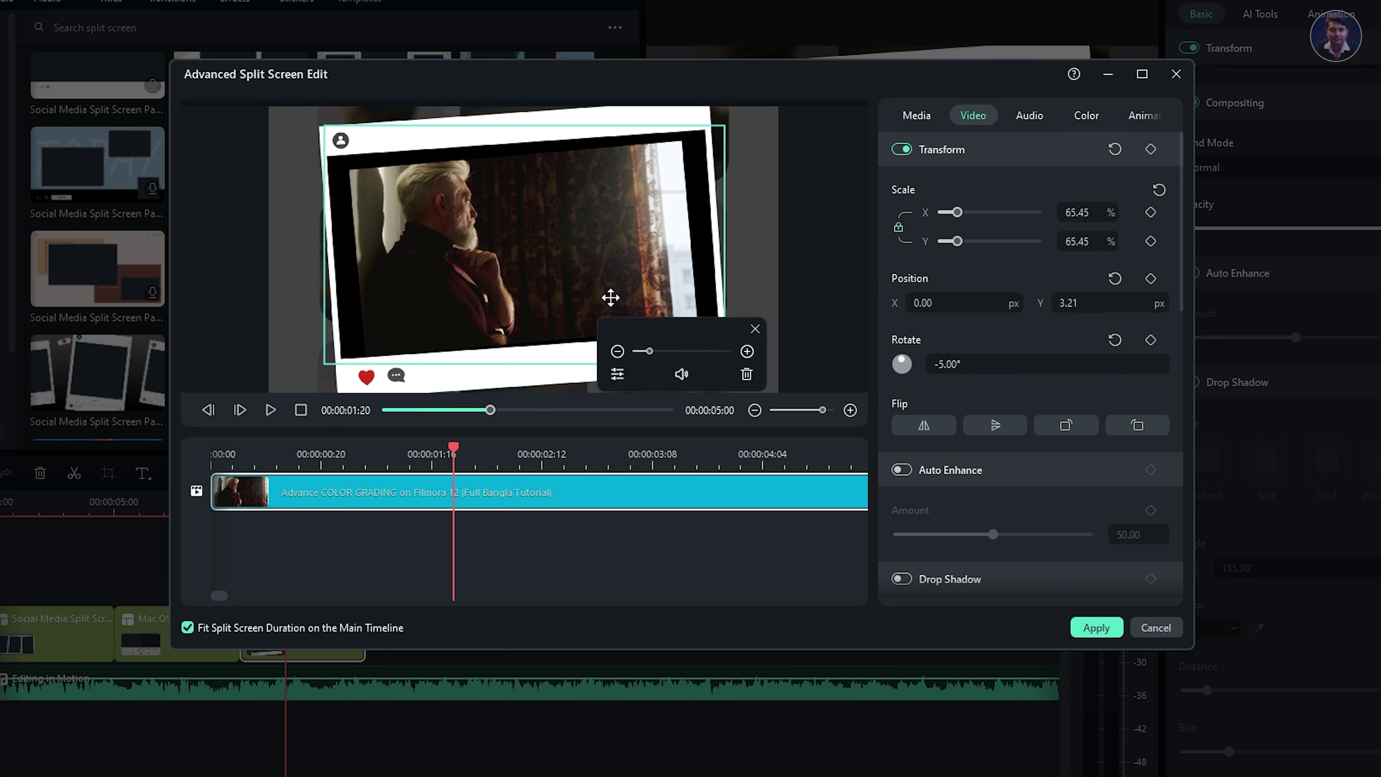
{"action": "scroll", "coordinate": [655, 352], "scroll_direction": "up", "scroll_amount": 5}
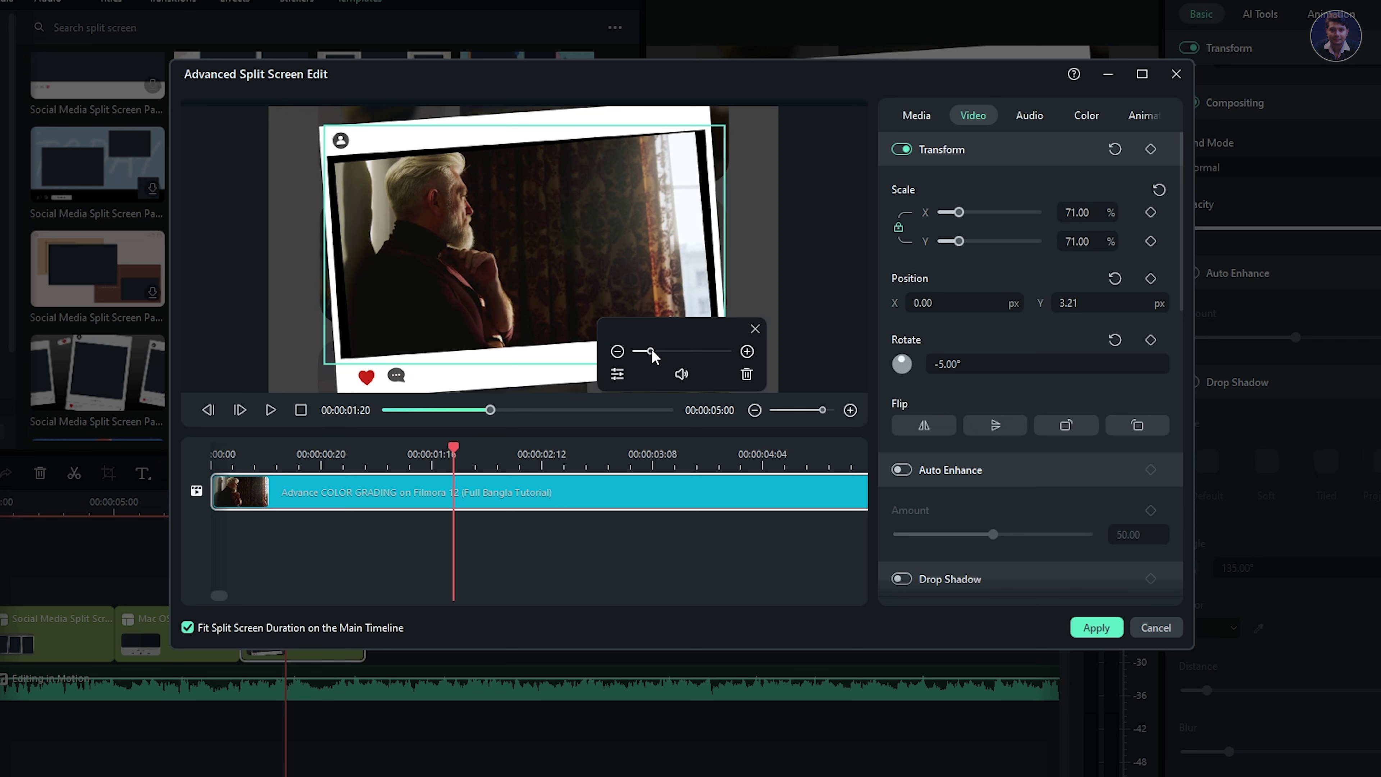
{"action": "left_click_drag", "start_coordinate": [653, 353], "coordinate": [655, 352]}
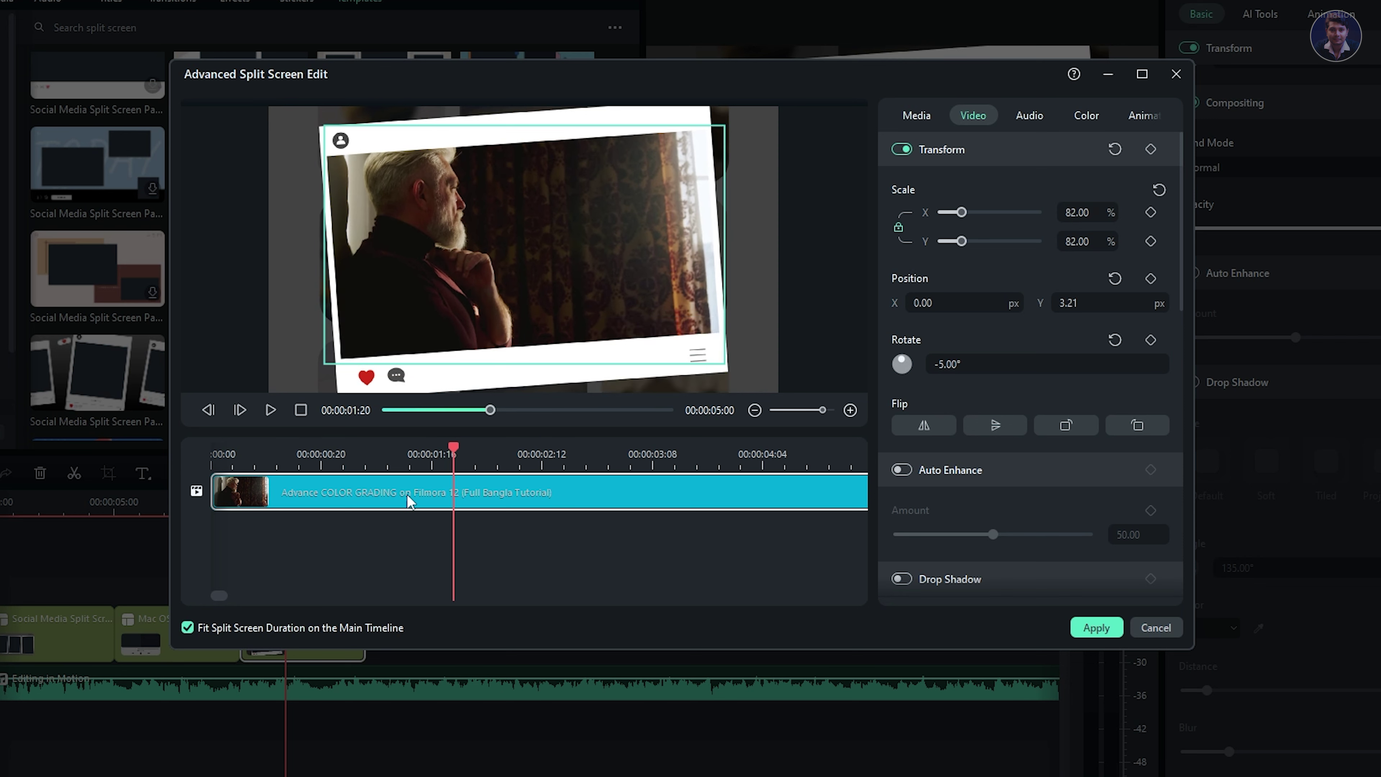
Mute the framed video by lowering its audio volume to the minimum and apply the split screen edits.
{"action": "left_click", "coordinate": [1029, 115]}
{"action": "left_click_drag", "start_coordinate": [1067, 323], "coordinate": [898, 322]}
{"action": "left_click", "coordinate": [1096, 628]}
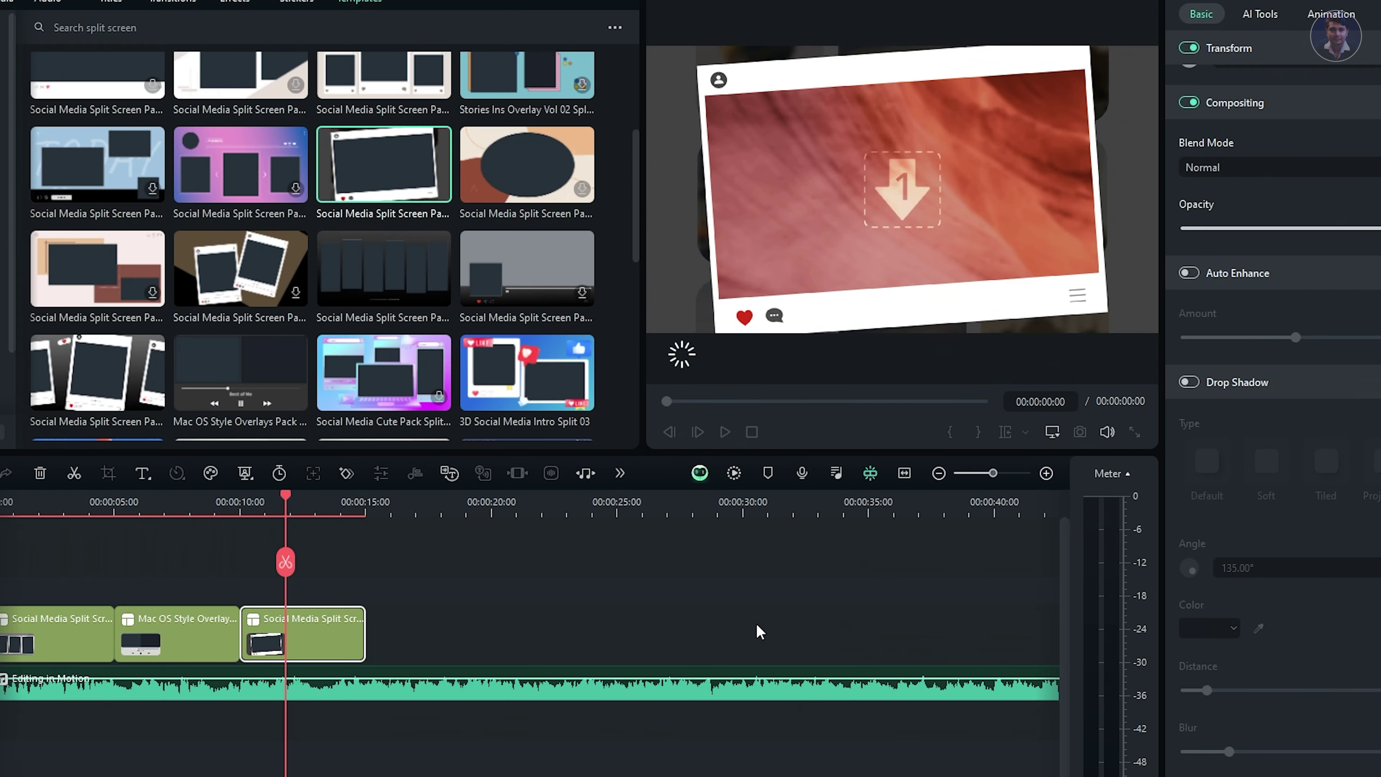
Check the mute control of the third clip's framed video at 00:00:11:12.
{"action": "left_click_drag", "start_coordinate": [289, 497], "coordinate": [279, 539]}
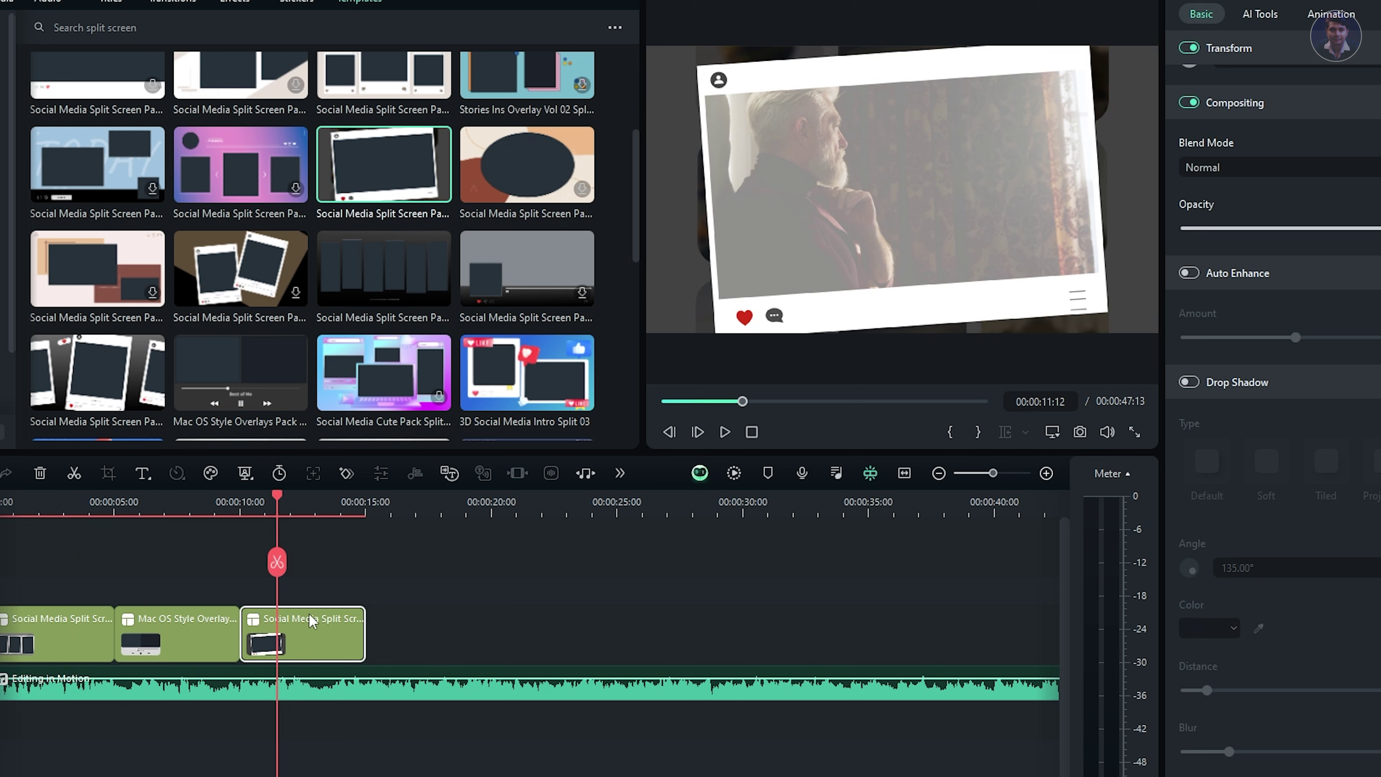
{"action": "left_click", "coordinate": [982, 251]}
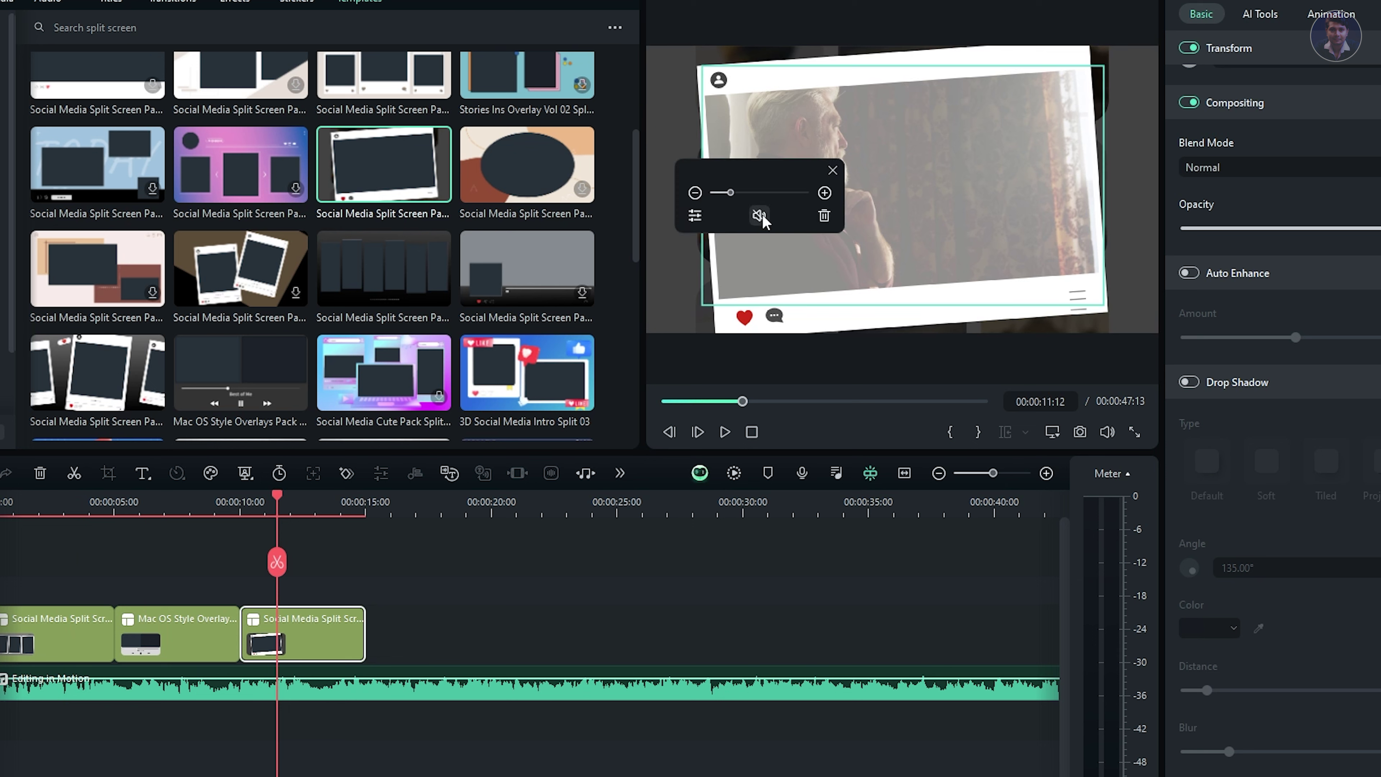
{"action": "left_click", "coordinate": [833, 170]}
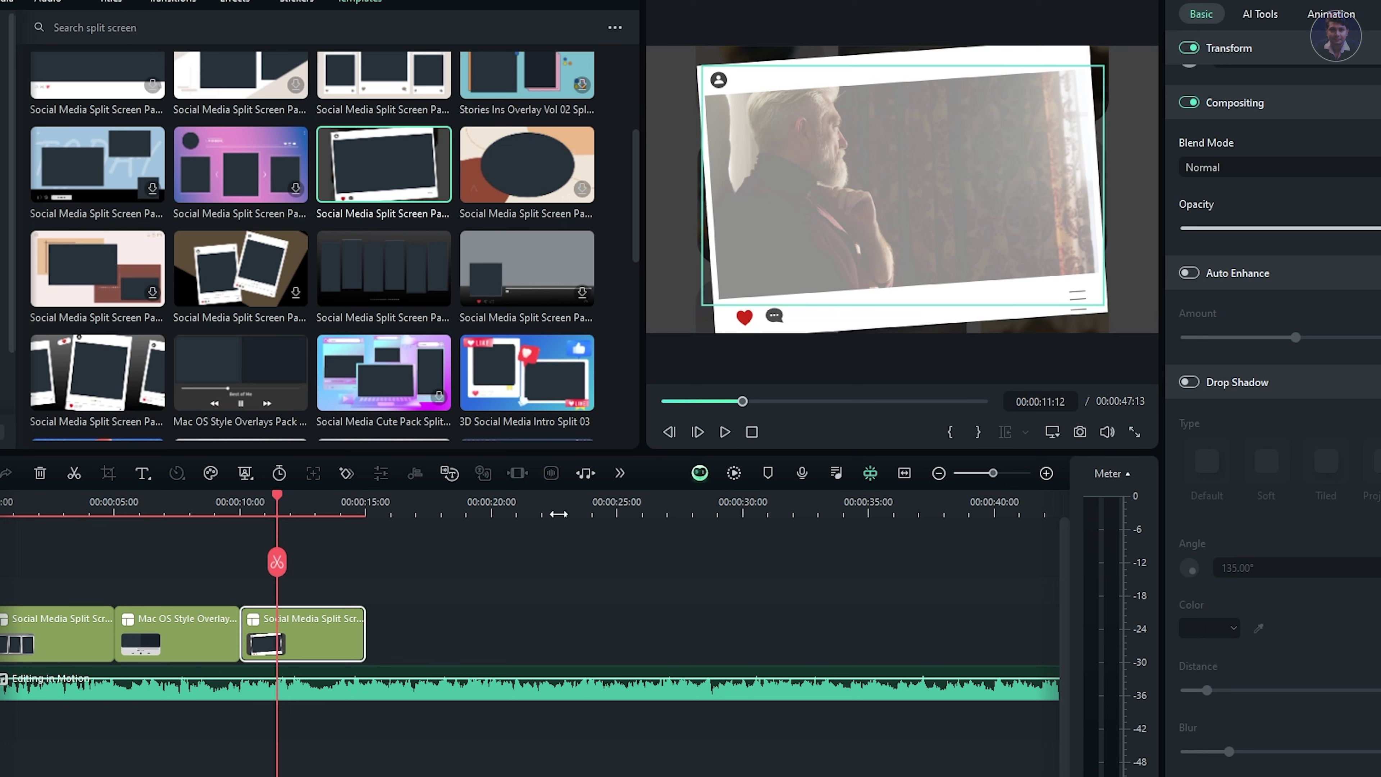
Check the frame and mute controls of the Mac OS Style Overlays clip around 00:00:07:13.
{"action": "left_click_drag", "start_coordinate": [278, 505], "coordinate": [177, 505]}
{"action": "left_click", "coordinate": [178, 636]}
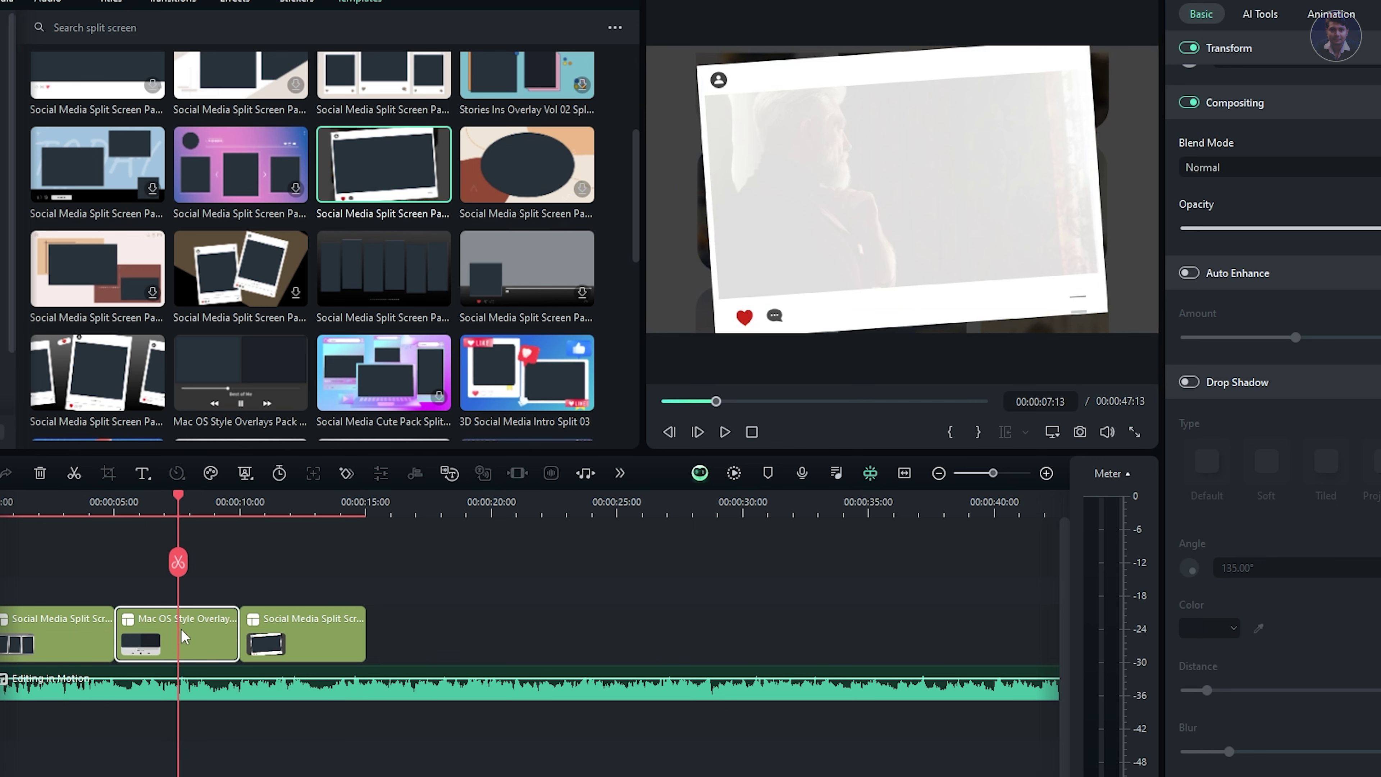
{"action": "left_click", "coordinate": [942, 247]}
{"action": "left_click", "coordinate": [824, 216]}
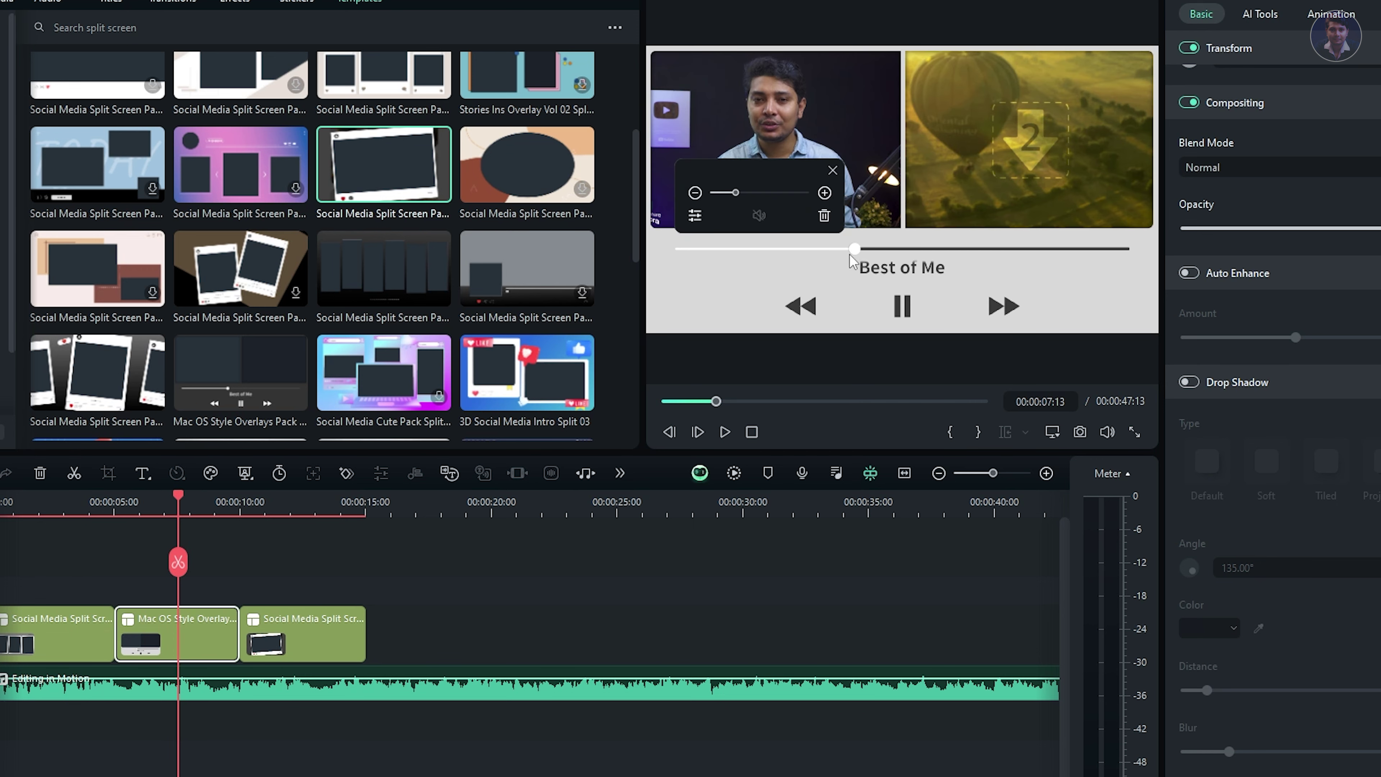
{"action": "left_click", "coordinate": [768, 217]}
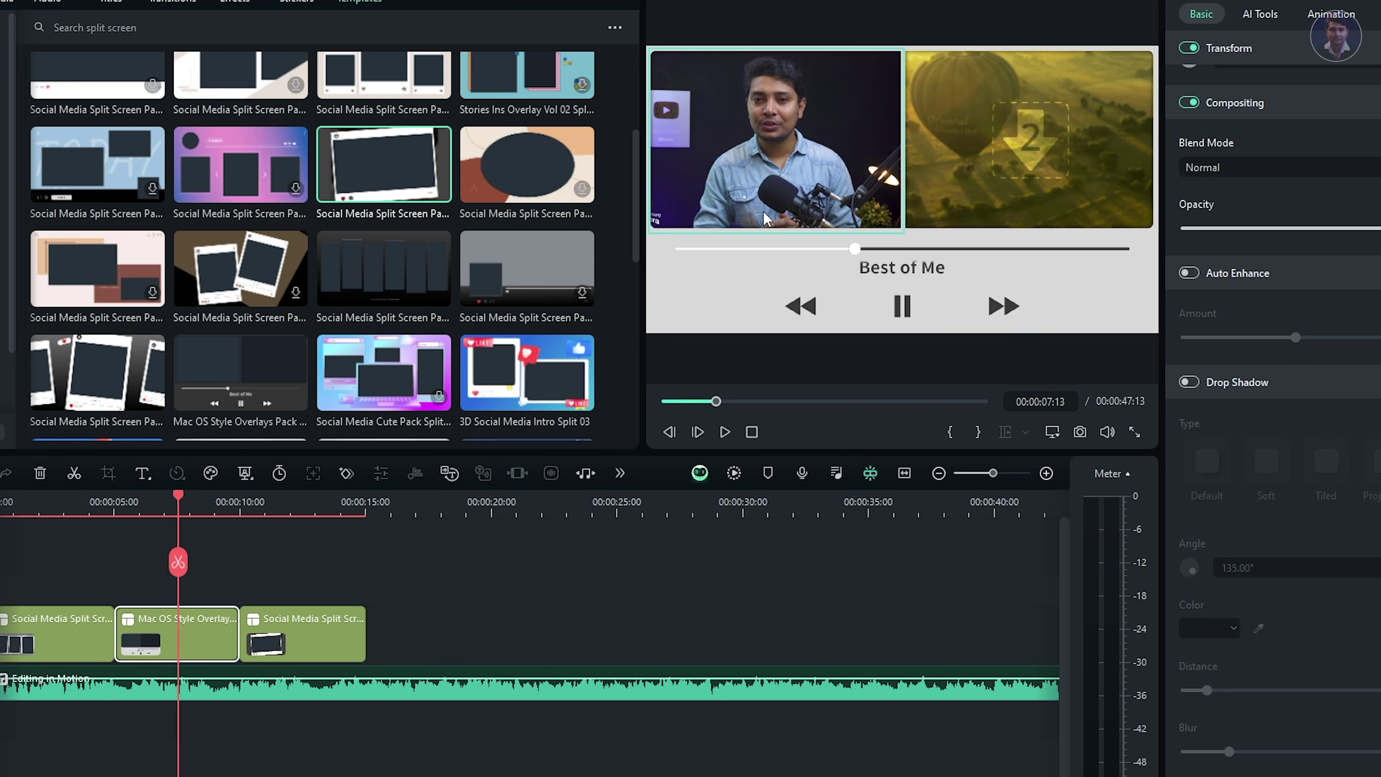
{"action": "left_click", "coordinate": [762, 217]}
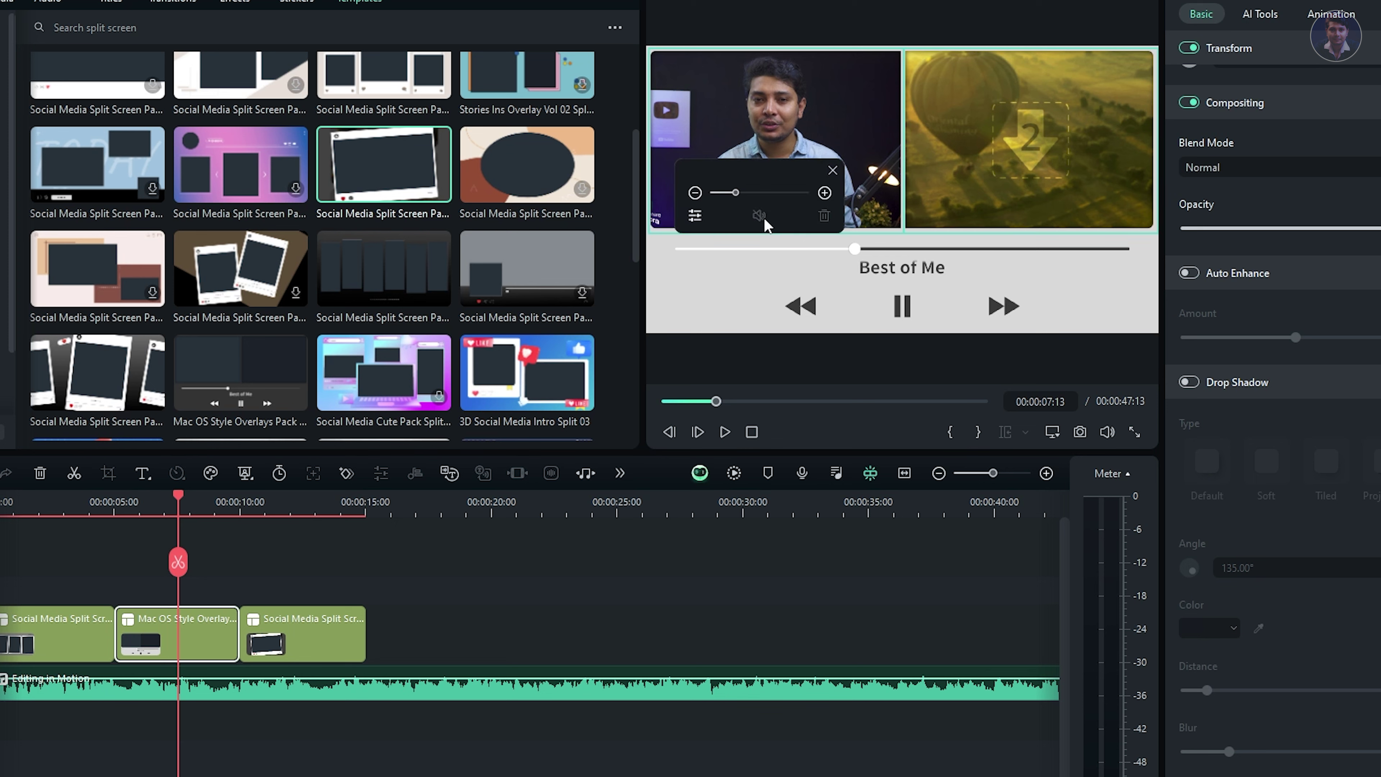
{"action": "left_click", "coordinate": [797, 104]}
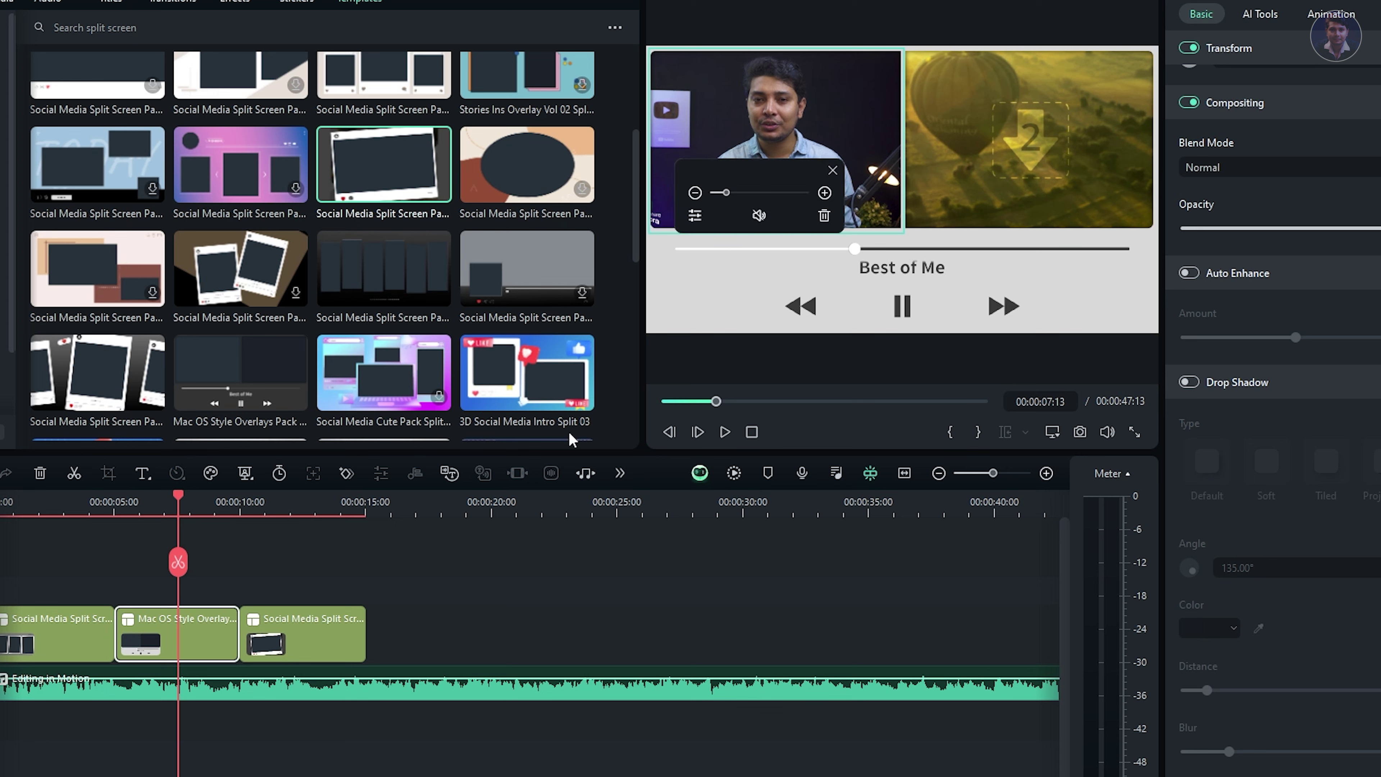
{"action": "left_click", "coordinate": [214, 537]}
{"action": "left_click", "coordinate": [210, 633]}
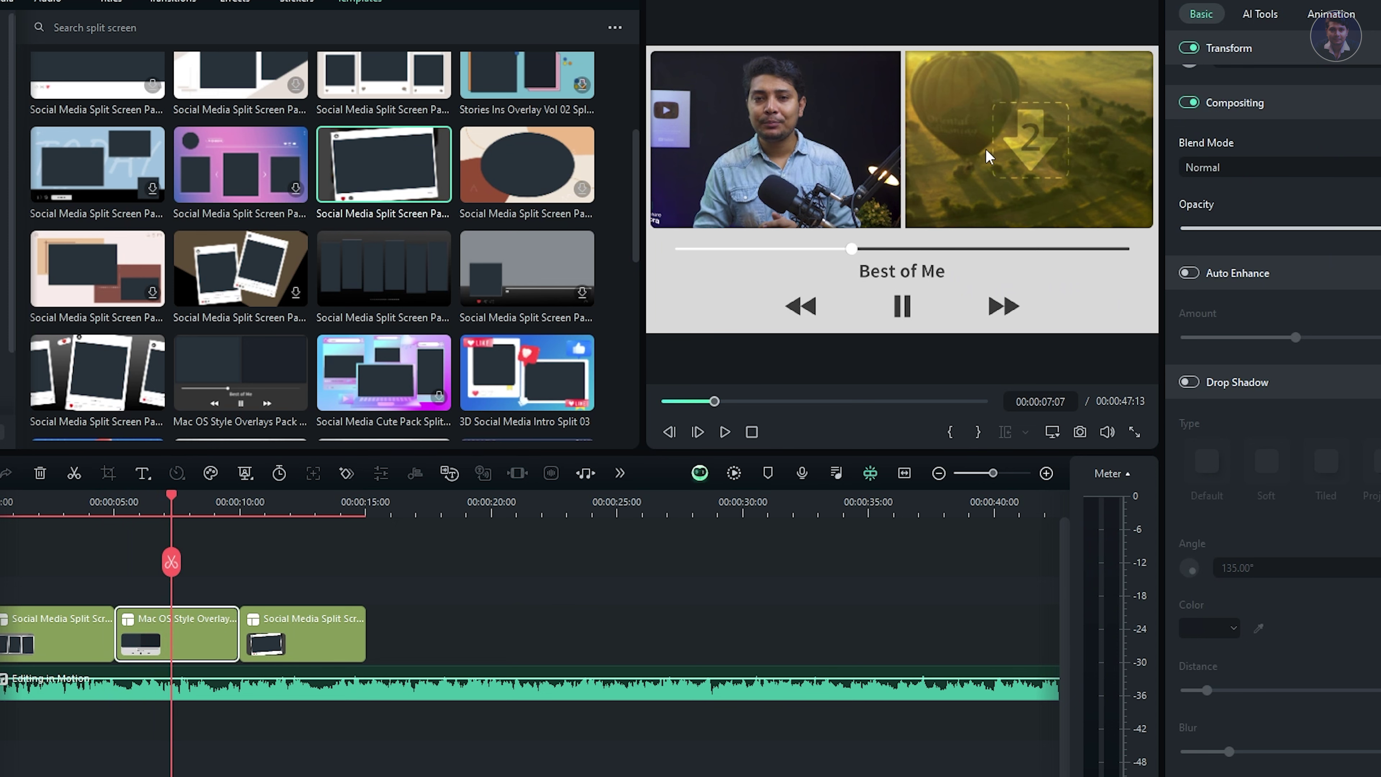
{"action": "left_click", "coordinate": [789, 136]}
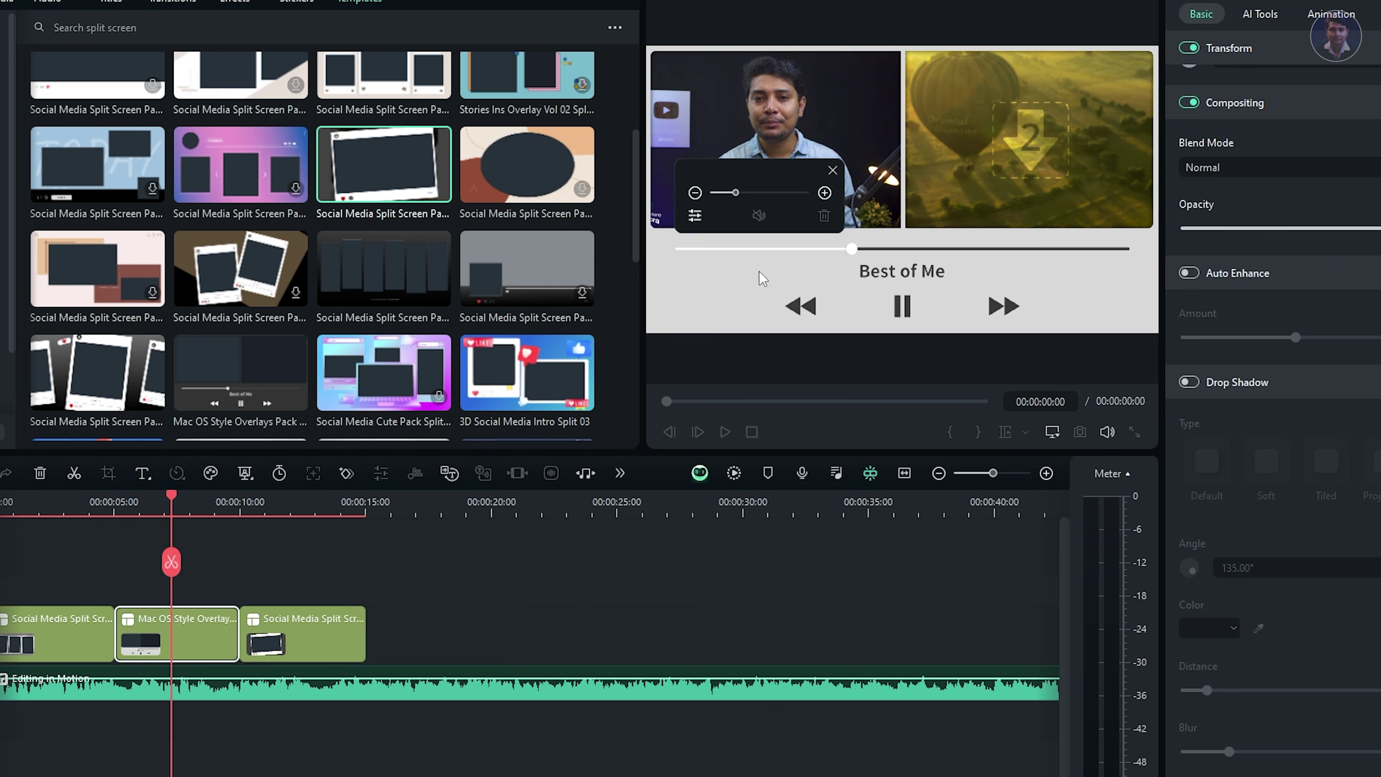
{"action": "left_click", "coordinate": [701, 289]}
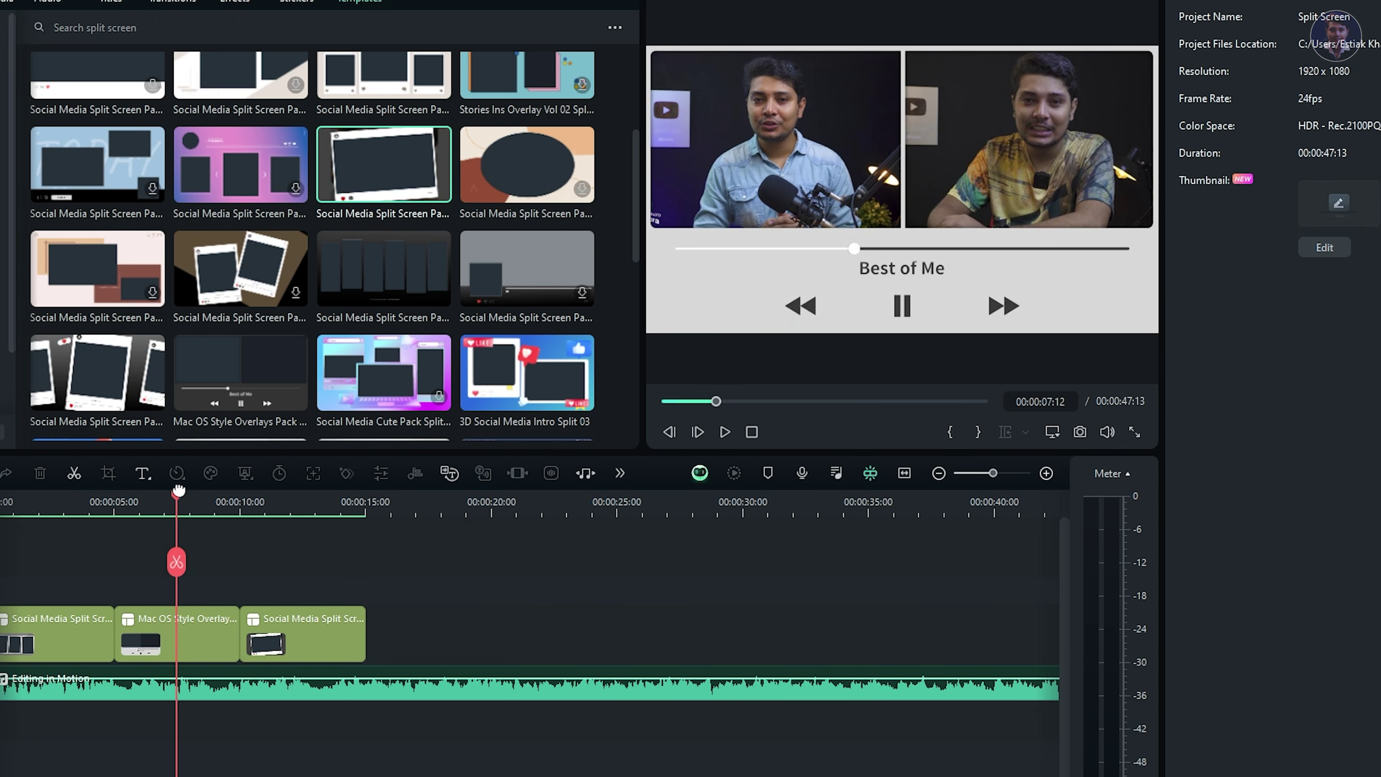
Play the whole sequence back from the start of the timeline, stopping after the third clip.
{"action": "key", "text": "Home"}
{"action": "key", "text": "space"}
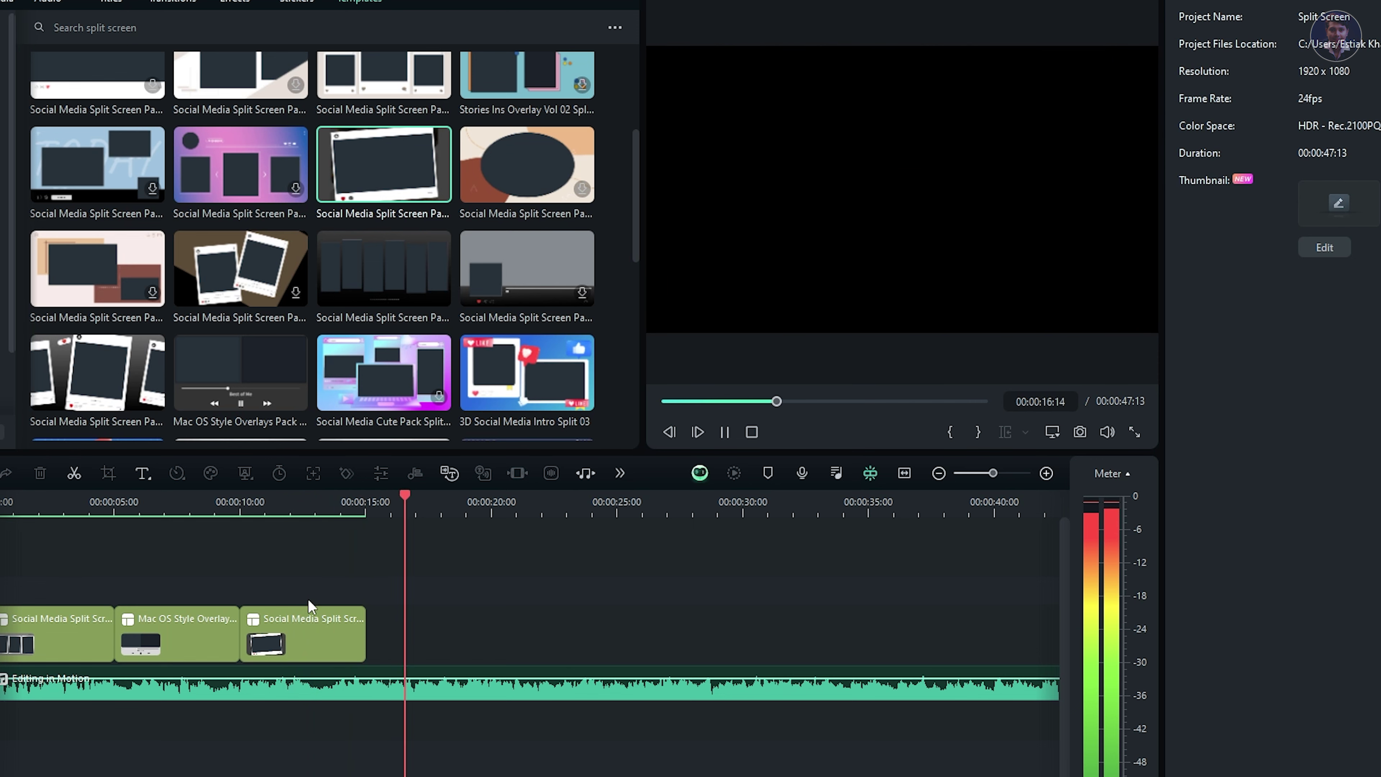
{"action": "key", "text": "space"}
Extend the third clip's end to 00:00:20:00 and play it back from 00:00:11:08.
{"action": "left_click_drag", "start_coordinate": [366, 634], "coordinate": [493, 634]}
{"action": "left_click", "coordinate": [273, 512]}
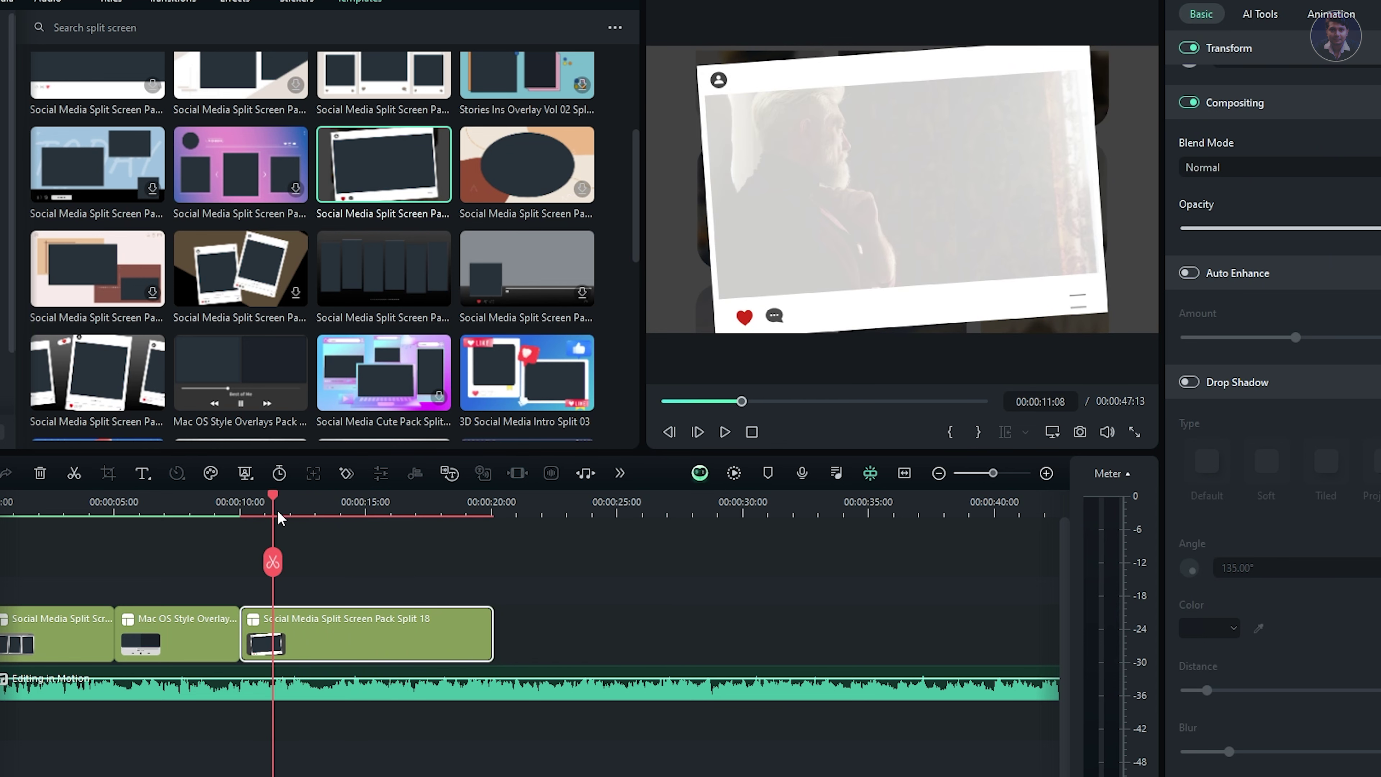
{"action": "key", "text": "space"}
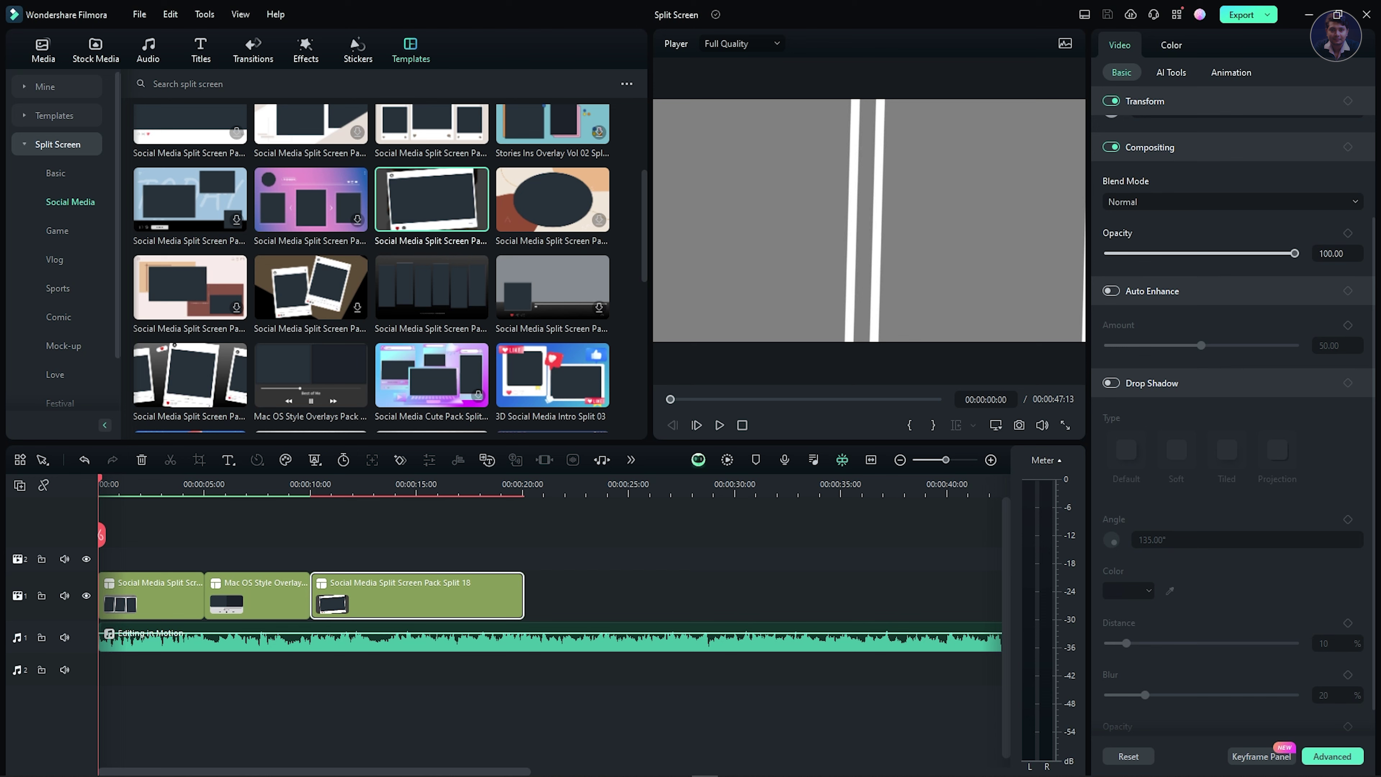
Add the Fast Wipe Right transition to the beginning of the first clip.
{"action": "left_click", "coordinate": [260, 58]}
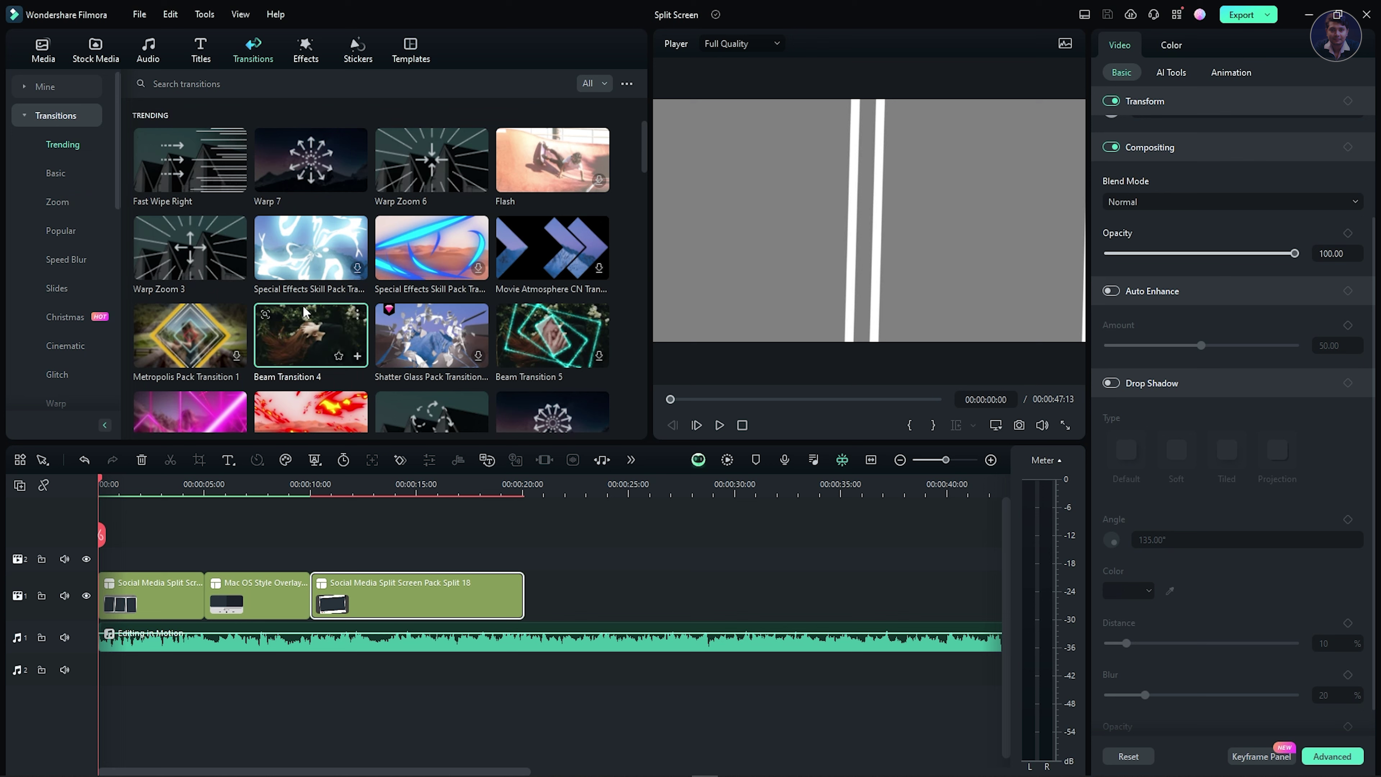
{"action": "left_click_drag", "start_coordinate": [183, 162], "coordinate": [91, 613]}
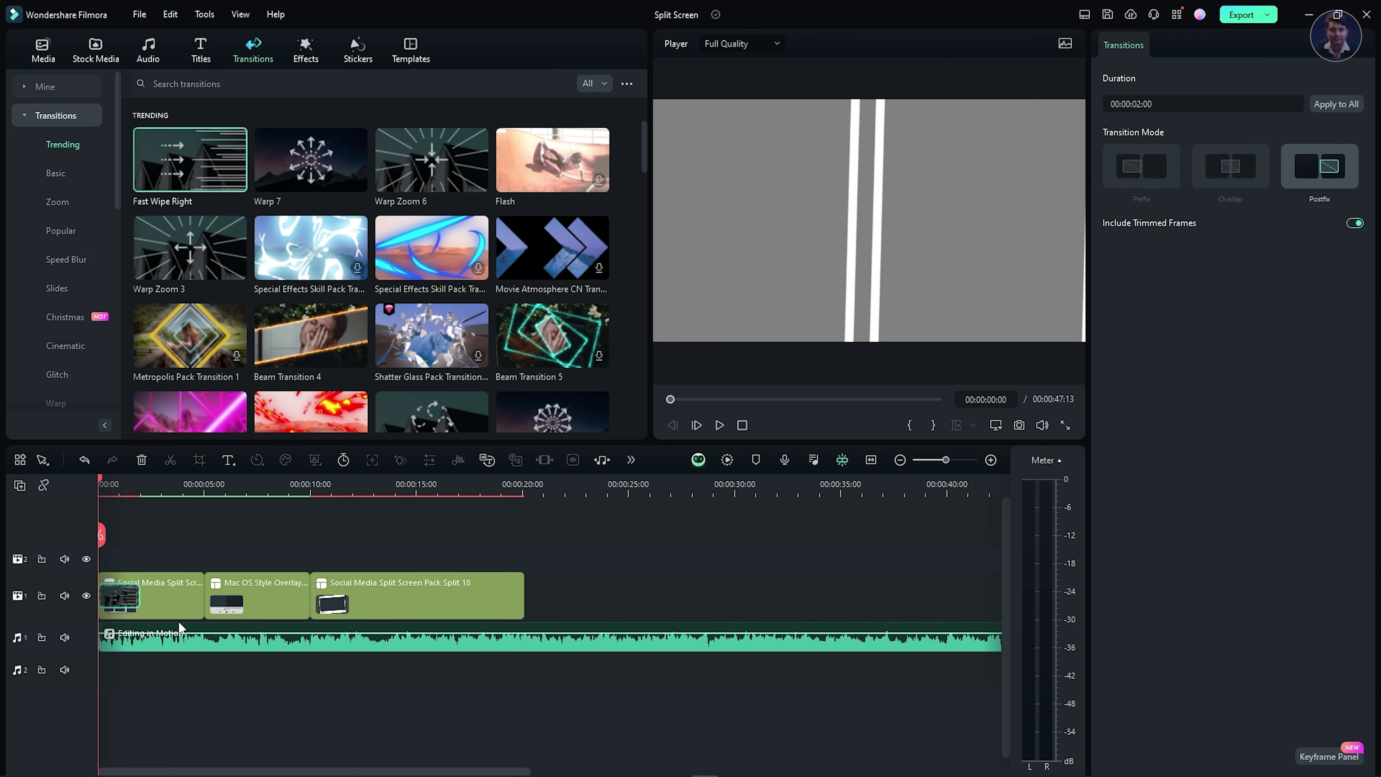
Lower the volume of the Editing in Motion music clip and mute its audio track.
{"action": "mouse_move", "coordinate": [177, 632]}
{"action": "left_mouse_down"}
{"action": "mouse_move", "coordinate": [168, 676]}
{"action": "mouse_move", "coordinate": [170, 640]}
{"action": "left_mouse_up"}
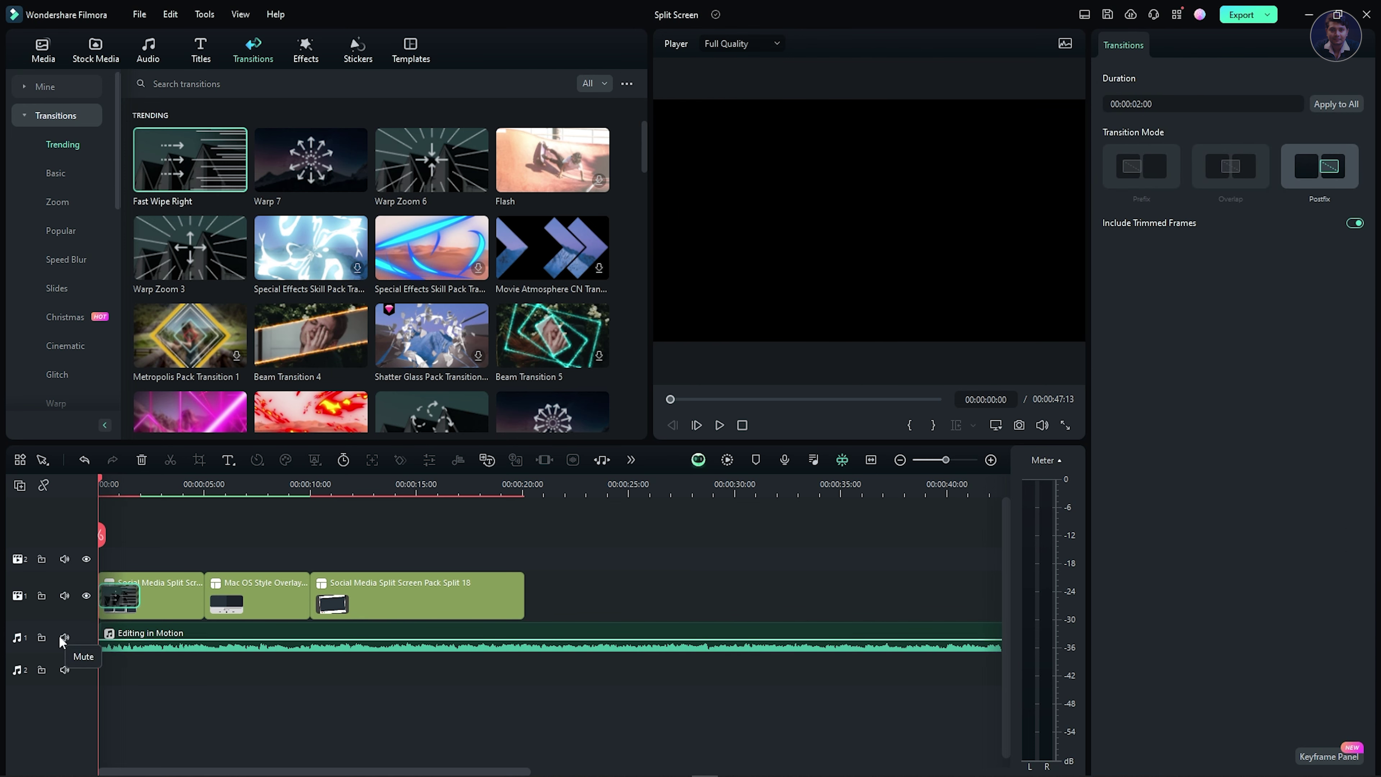
{"action": "left_click", "coordinate": [64, 636]}
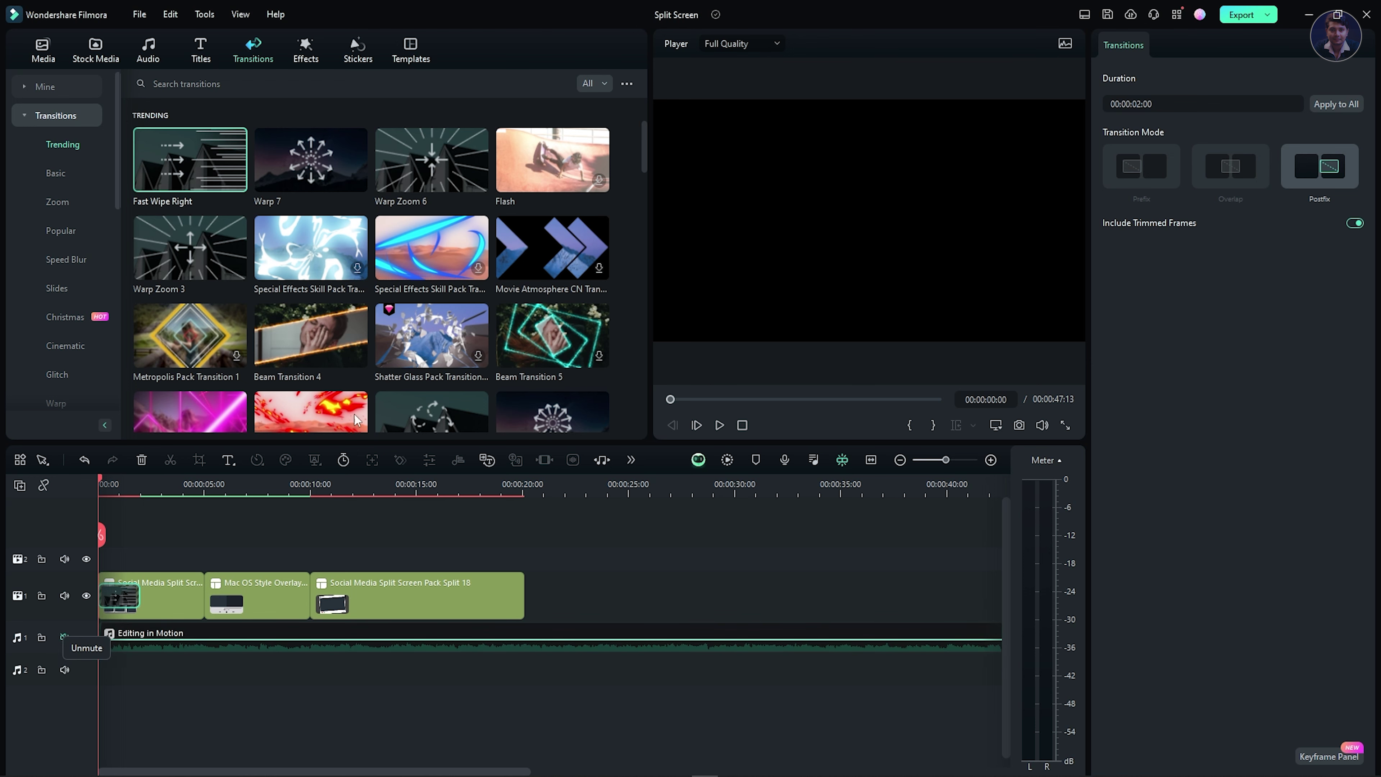
Add the Swap transition at both cuts, between the first and second clips and between the second and third.
{"action": "scroll", "coordinate": [369, 286], "scroll_direction": "down", "scroll_amount": 10}
{"action": "scroll", "coordinate": [370, 283], "scroll_direction": "down", "scroll_amount": 5}
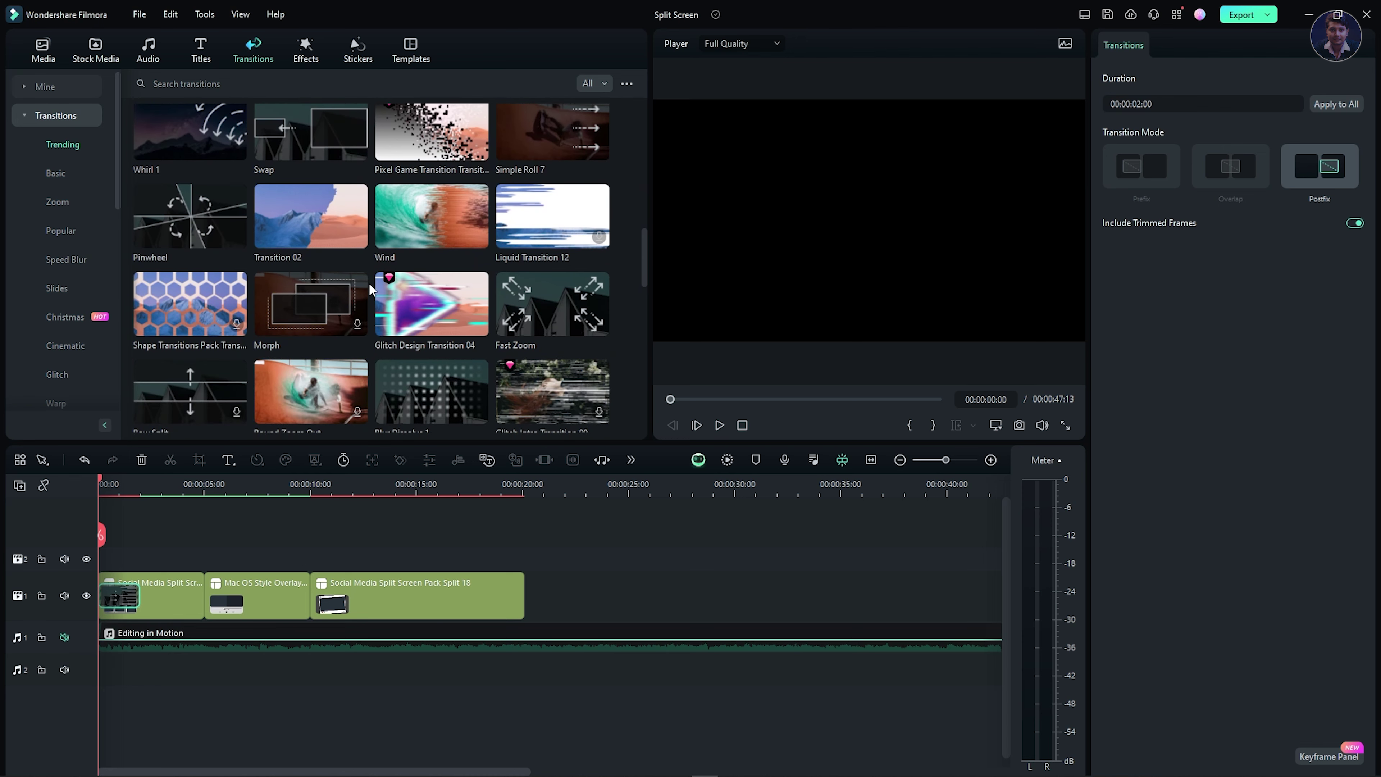
{"action": "left_click", "coordinate": [322, 233]}
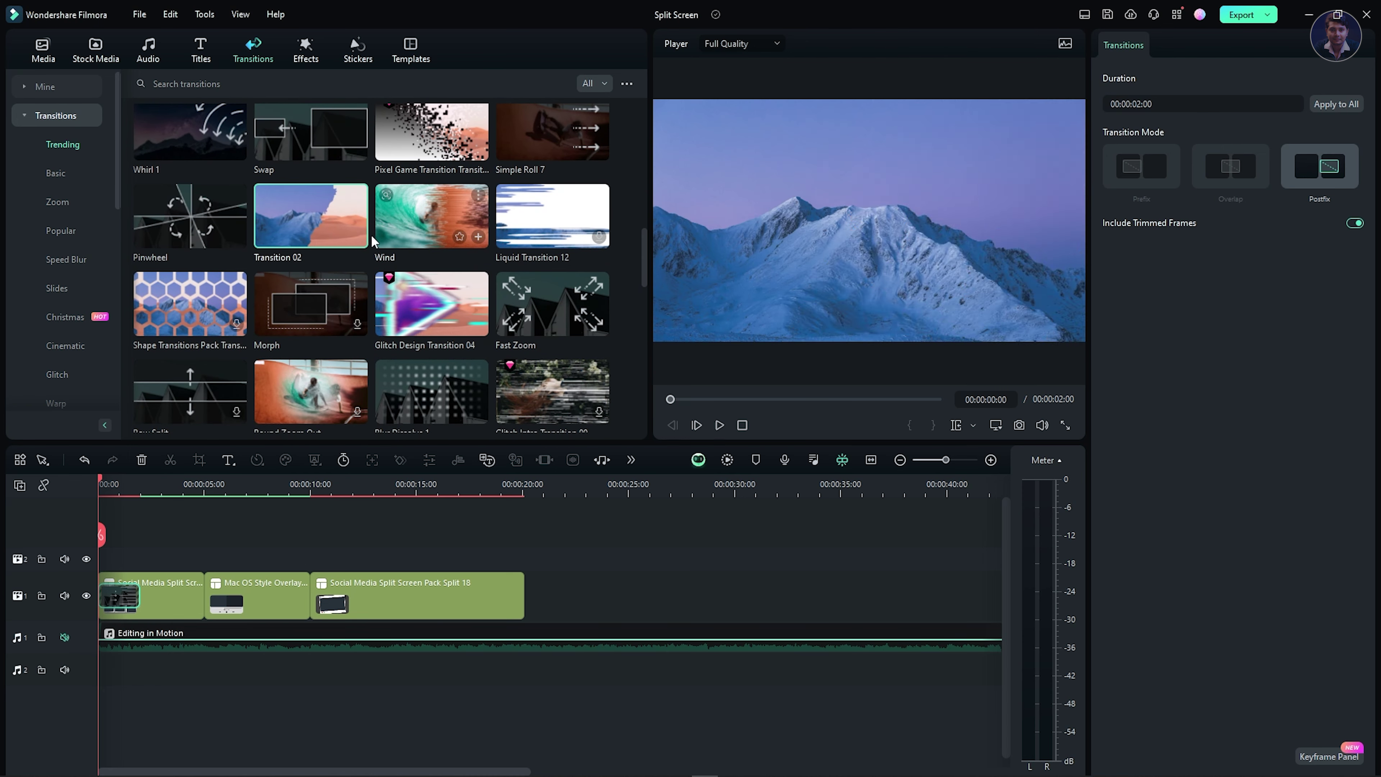
{"action": "scroll", "coordinate": [349, 272], "scroll_direction": "down", "scroll_amount": 5}
{"action": "scroll", "coordinate": [313, 291], "scroll_direction": "down", "scroll_amount": 3}
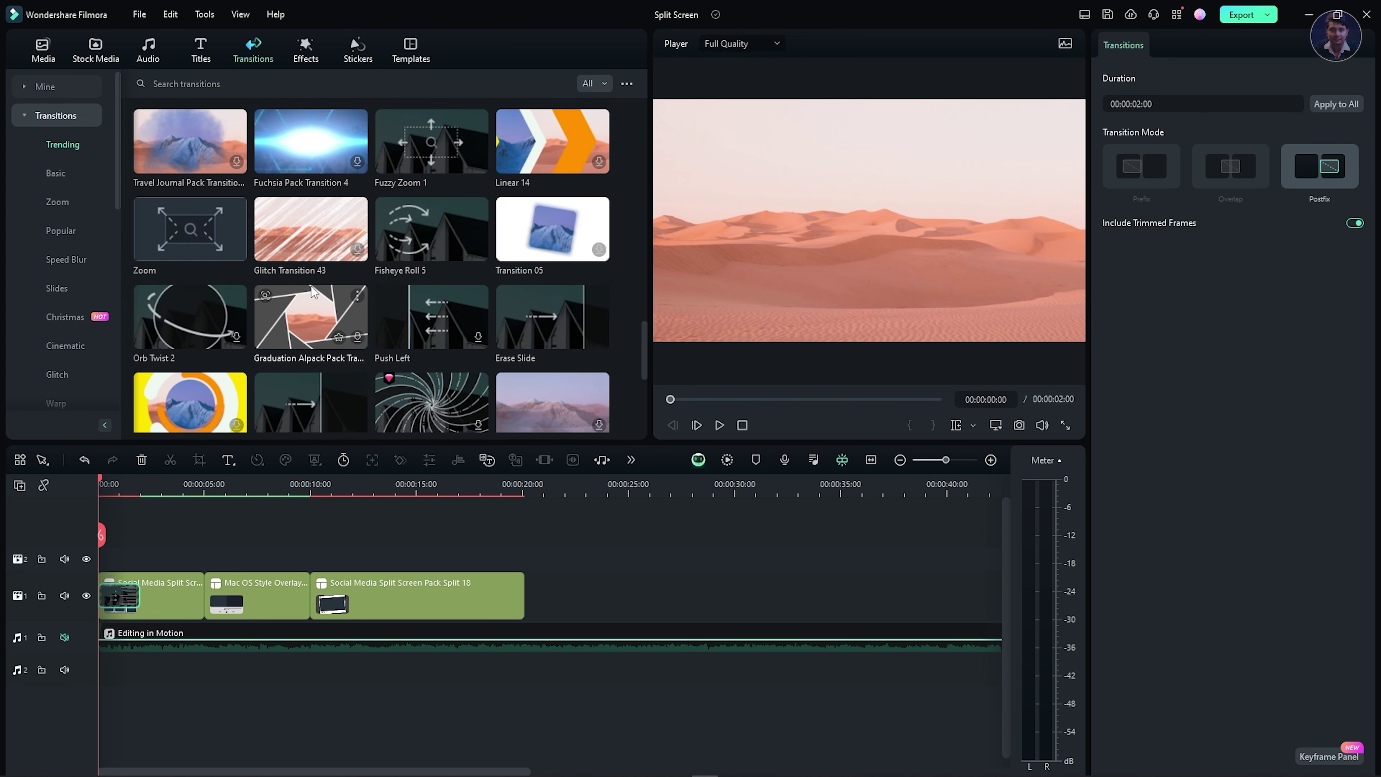
{"action": "scroll", "coordinate": [312, 293], "scroll_direction": "down", "scroll_amount": 4}
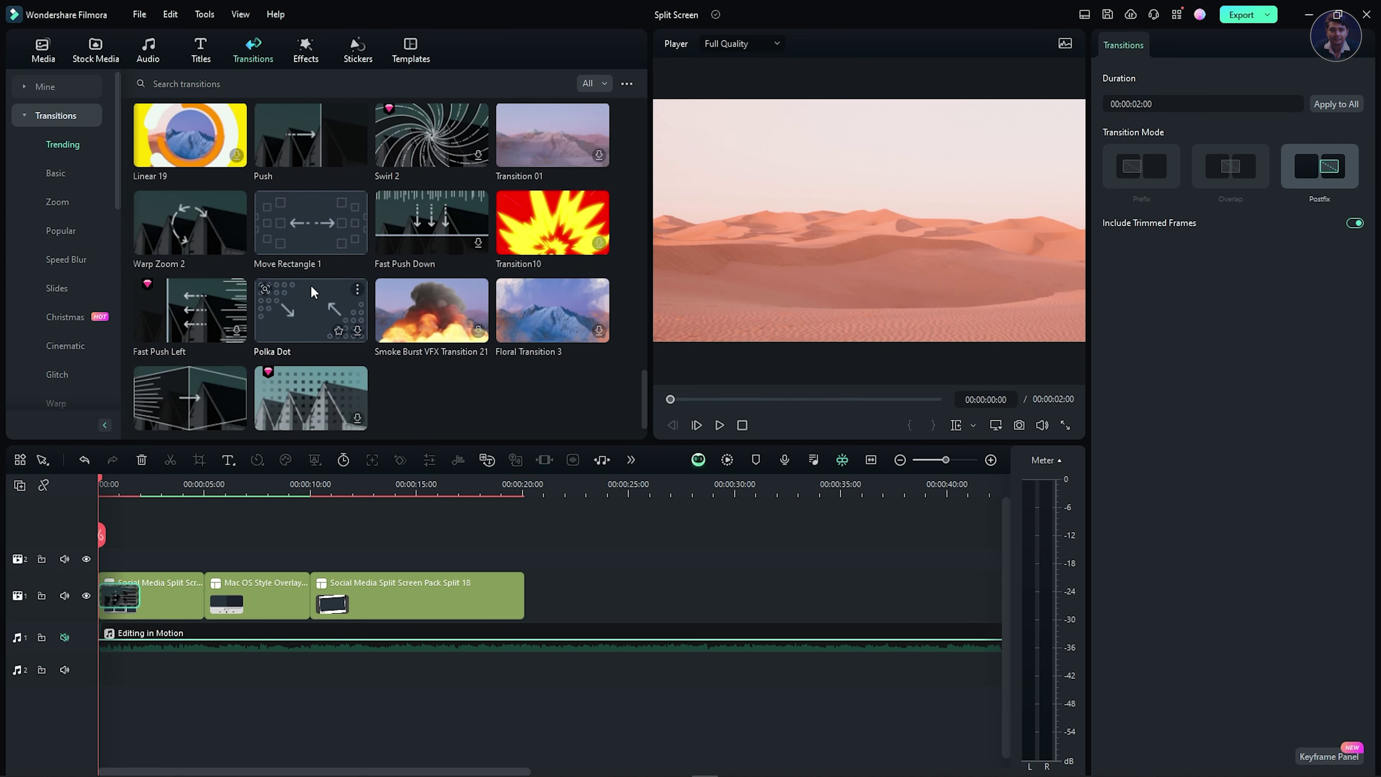
{"action": "scroll", "coordinate": [311, 285], "scroll_direction": "down", "scroll_amount": 6}
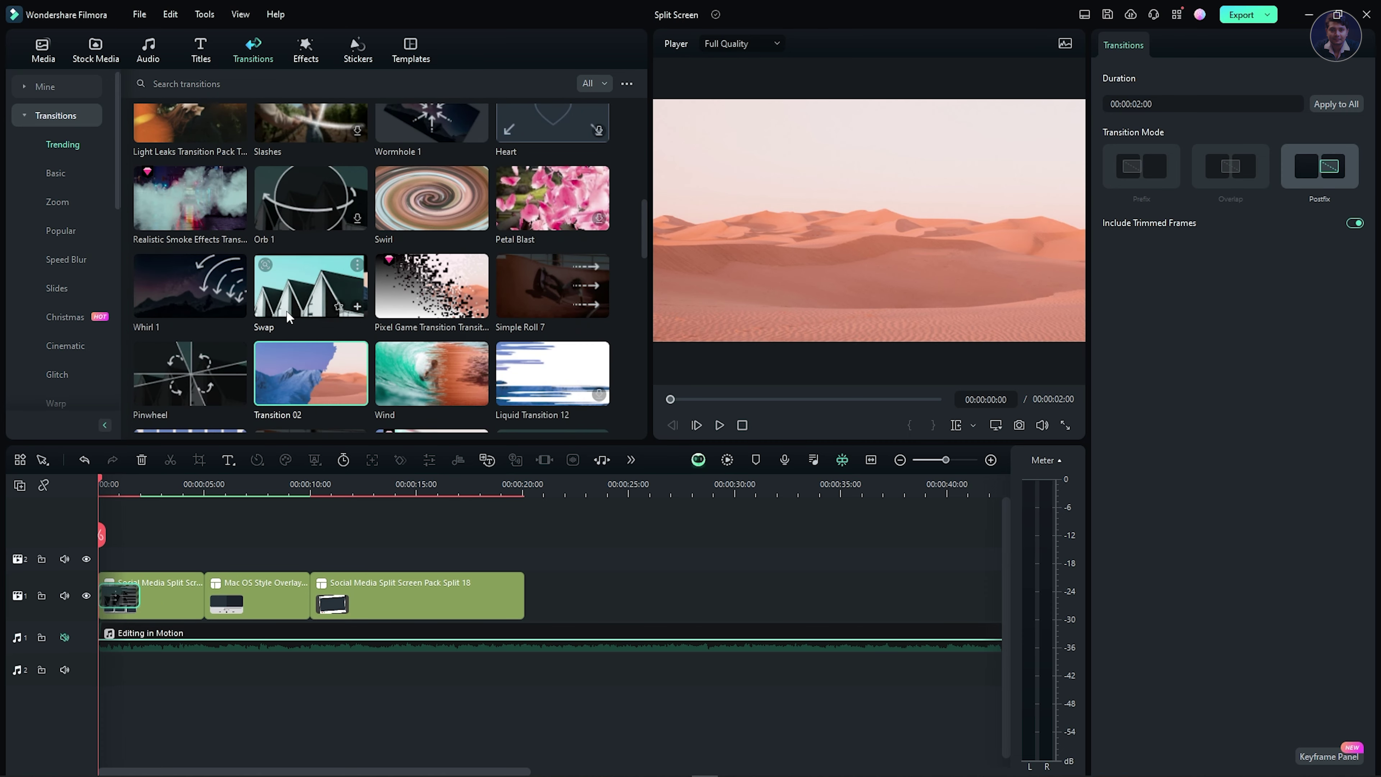
{"action": "left_click_drag", "start_coordinate": [276, 298], "coordinate": [210, 597]}
{"action": "left_click_drag", "start_coordinate": [315, 278], "coordinate": [310, 597]}
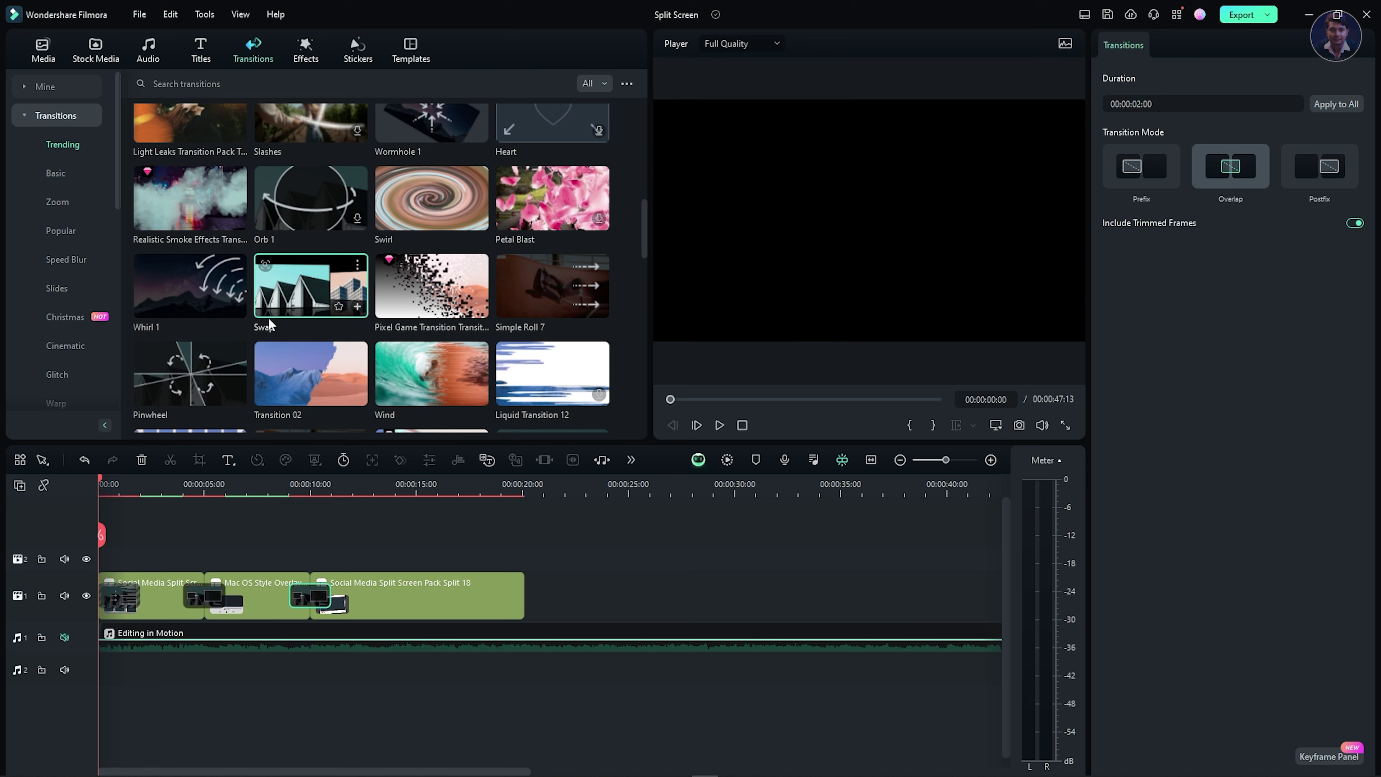
Play the timeline from 00:00:03:20 through both Swap transitions to review them.
{"action": "left_click", "coordinate": [179, 491]}
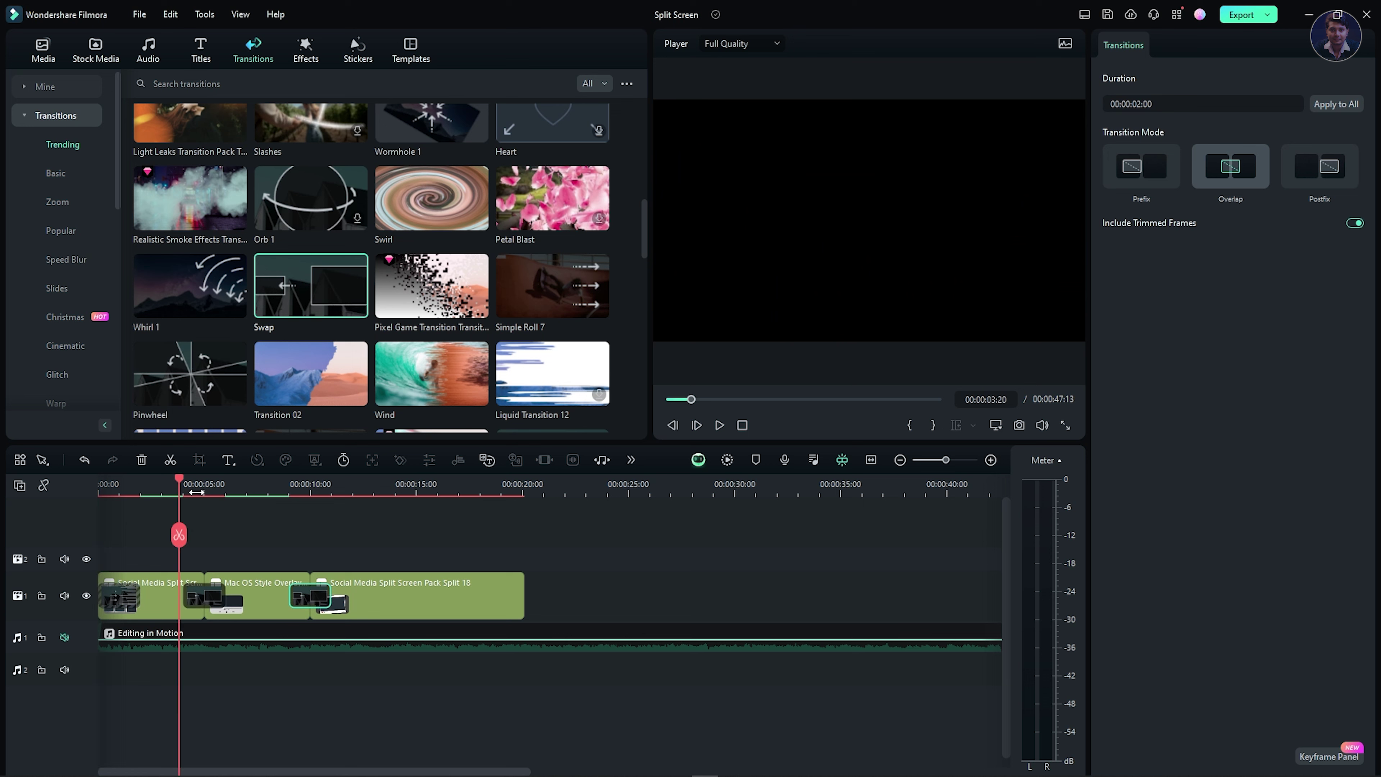
{"action": "left_click", "coordinate": [719, 425]}
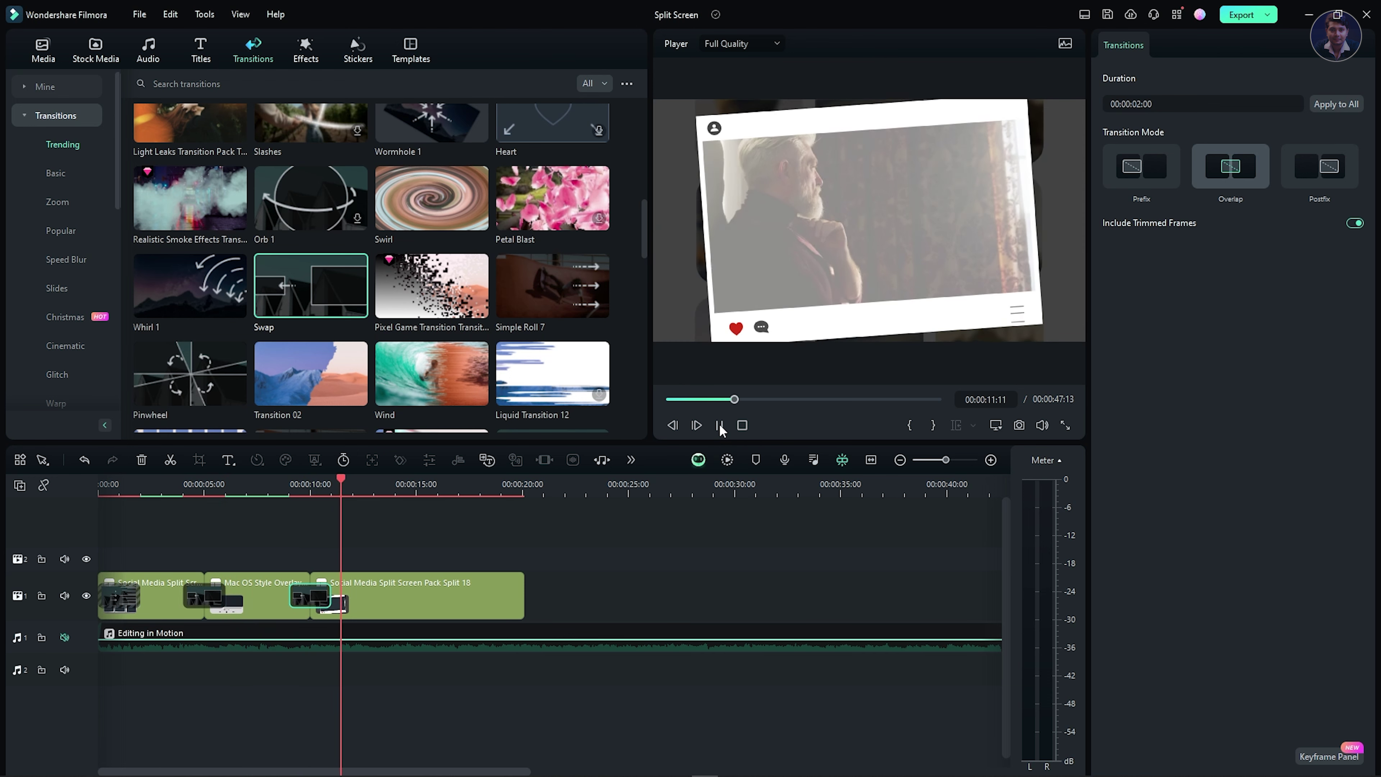
{"action": "left_click", "coordinate": [720, 424]}
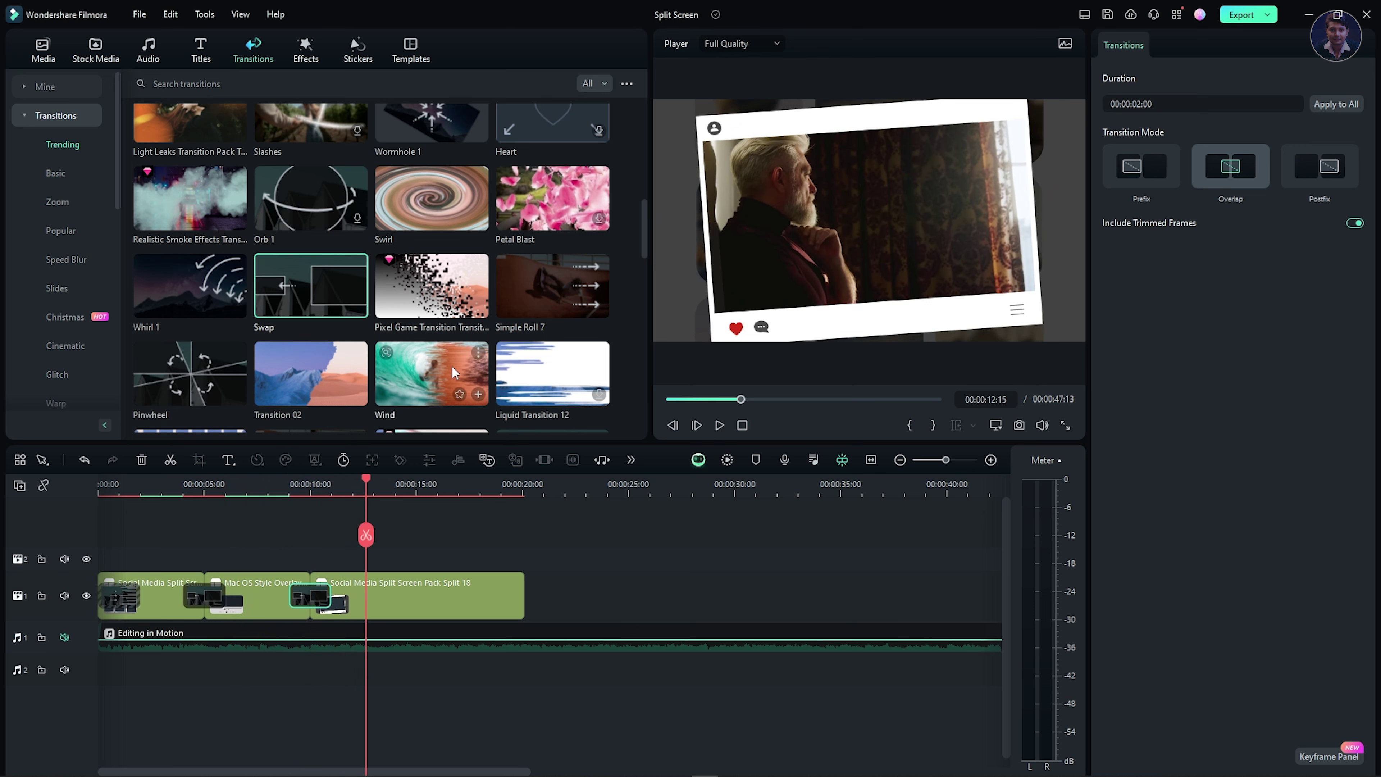
Apply the Clearer filter above all three clips at full length and compare the picture with the filter track hidden and shown.
{"action": "left_click_drag", "start_coordinate": [367, 479], "coordinate": [148, 483]}
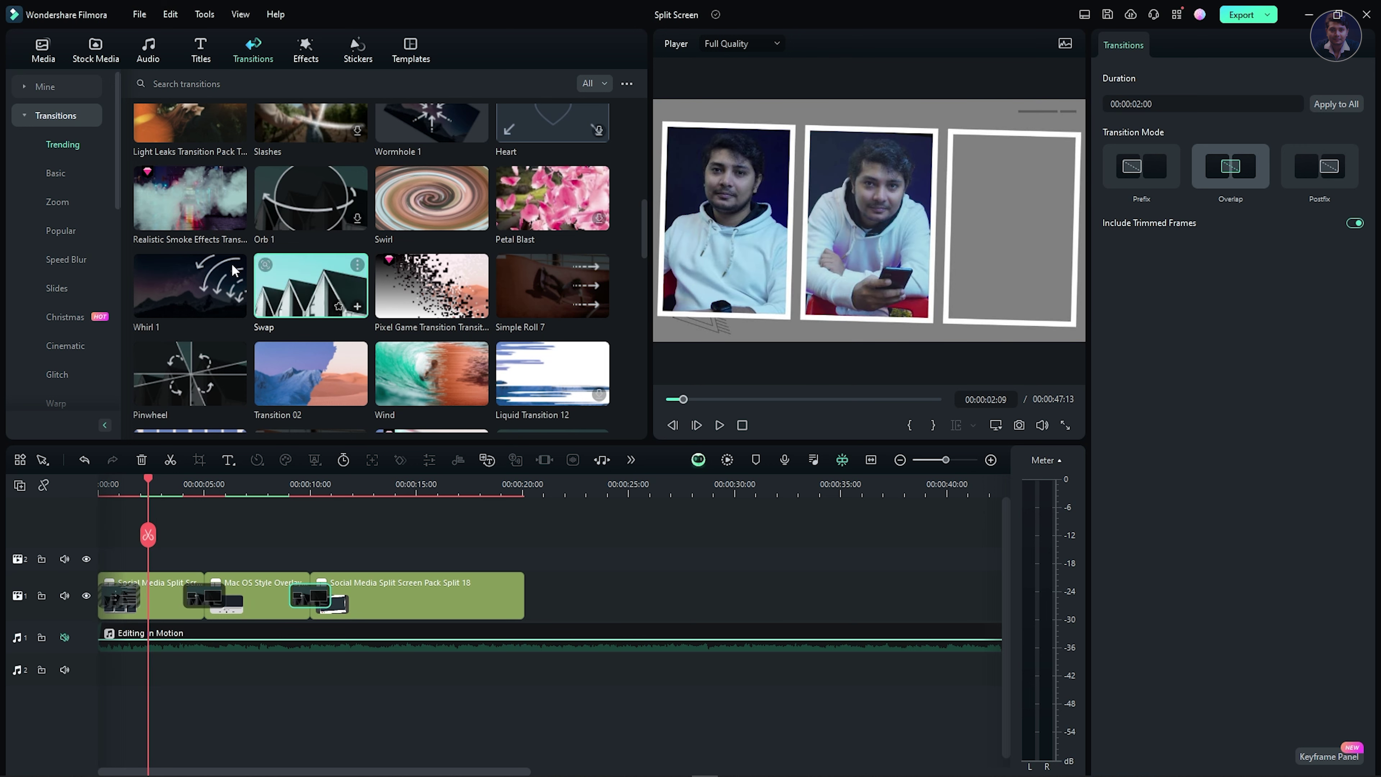
{"action": "left_click", "coordinate": [306, 52]}
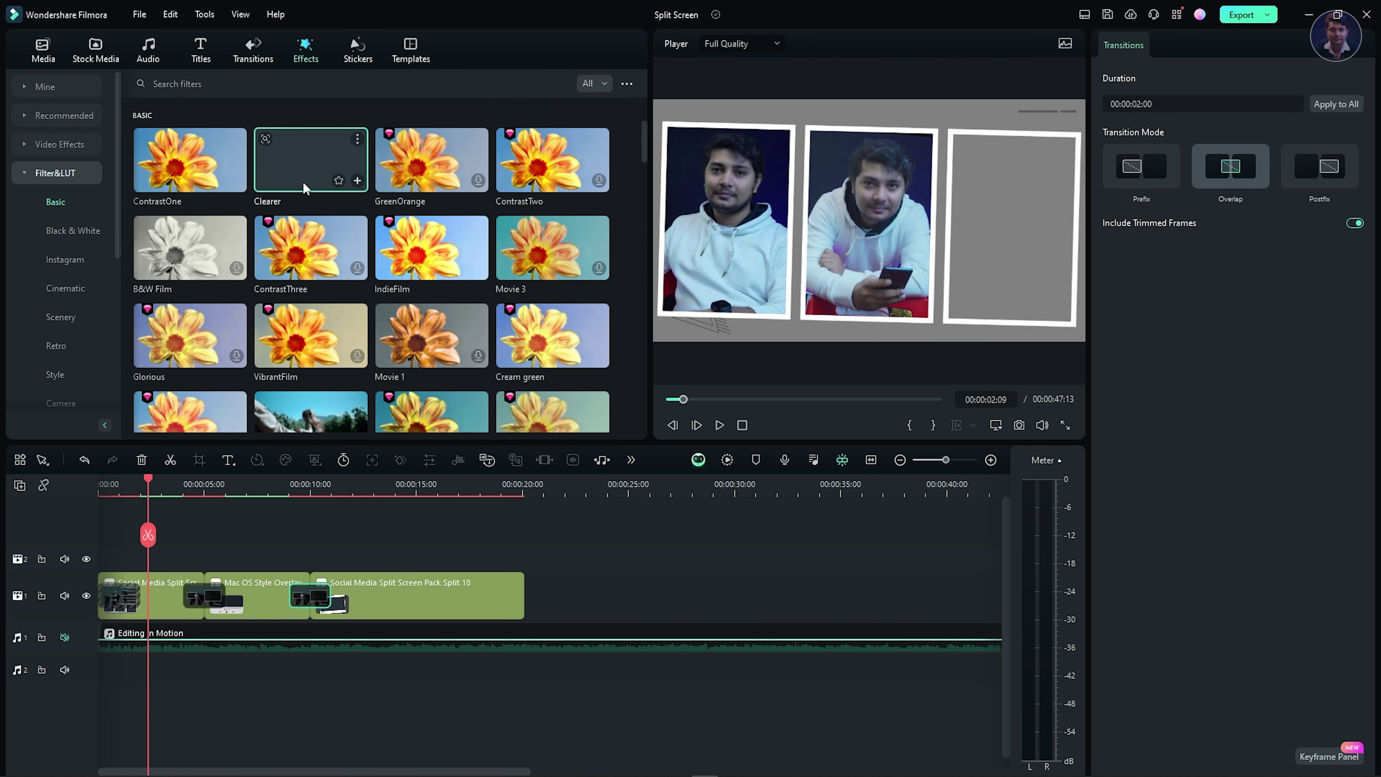
{"action": "left_click_drag", "start_coordinate": [303, 158], "coordinate": [523, 557]}
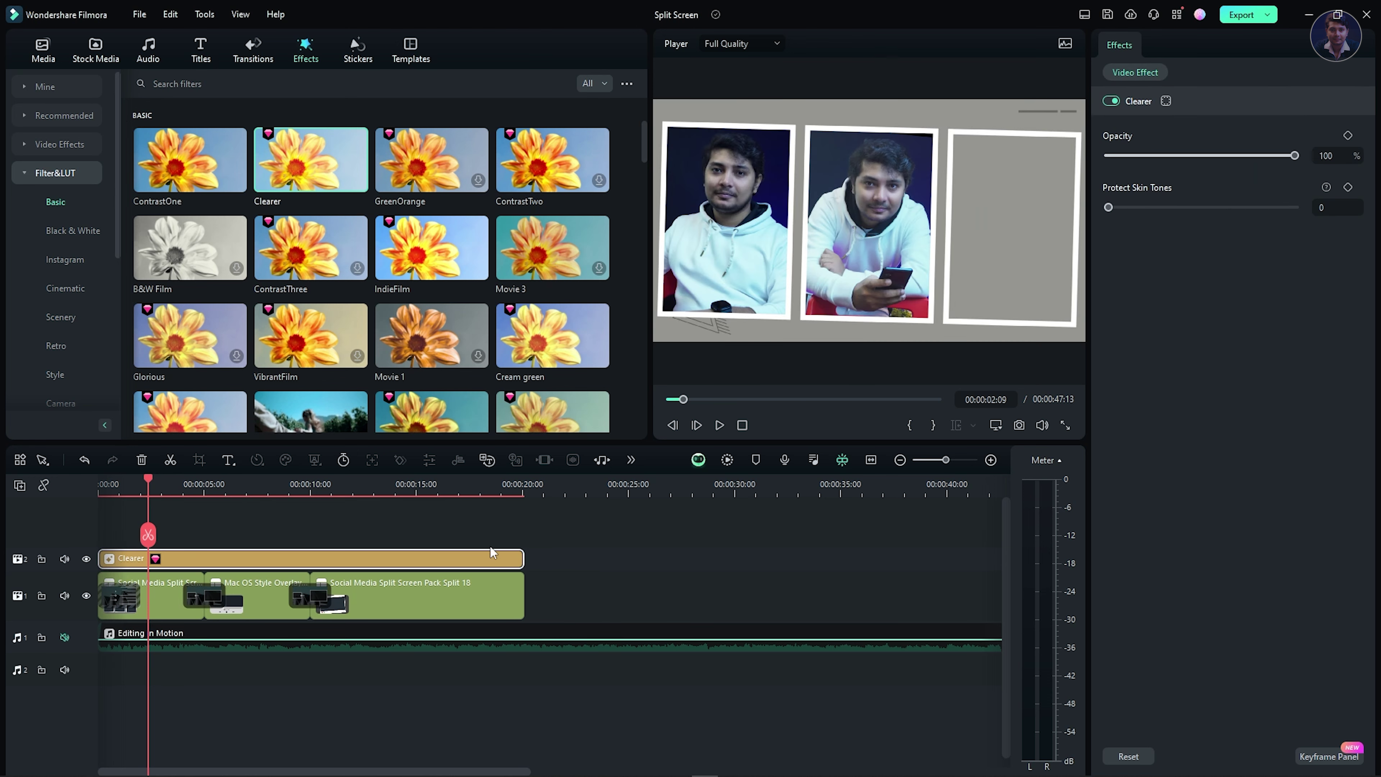
{"action": "left_click", "coordinate": [86, 560]}
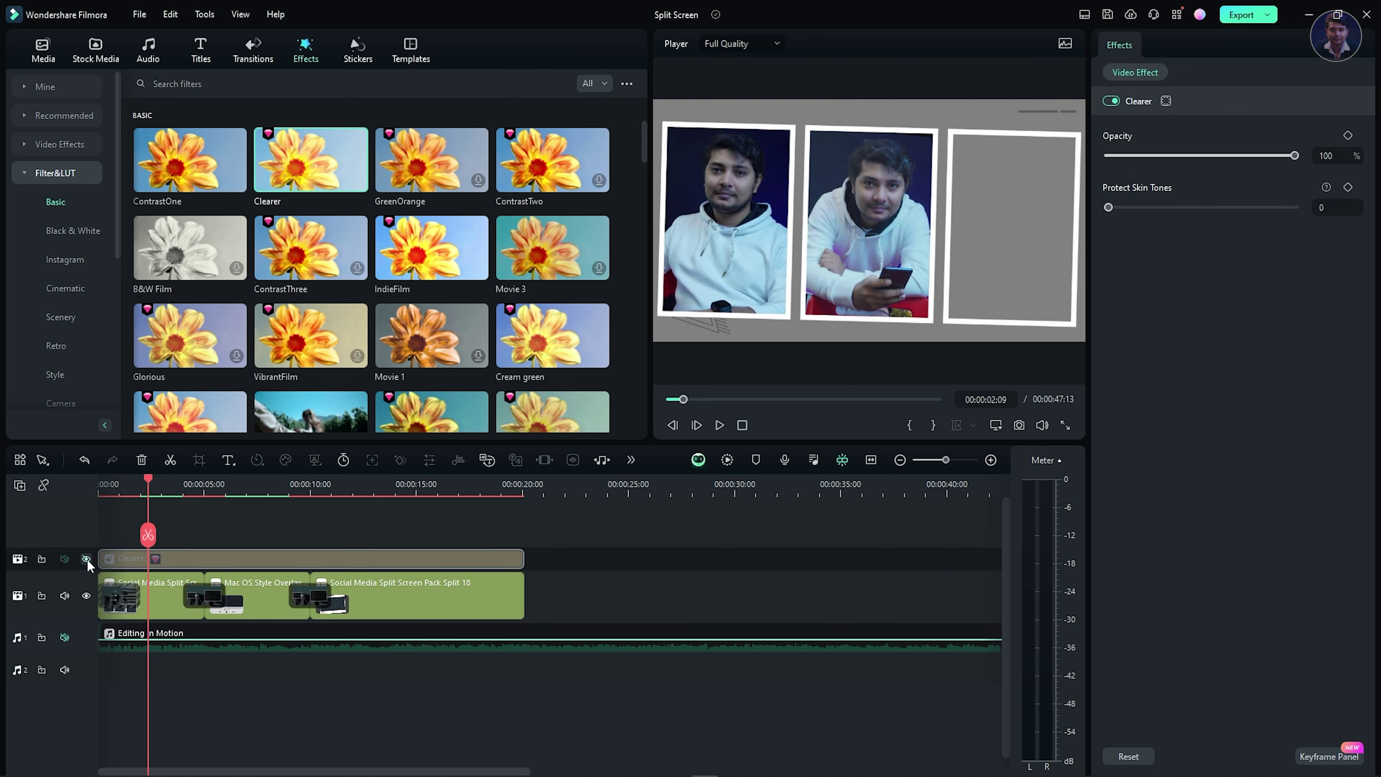
{"action": "left_click", "coordinate": [86, 559]}
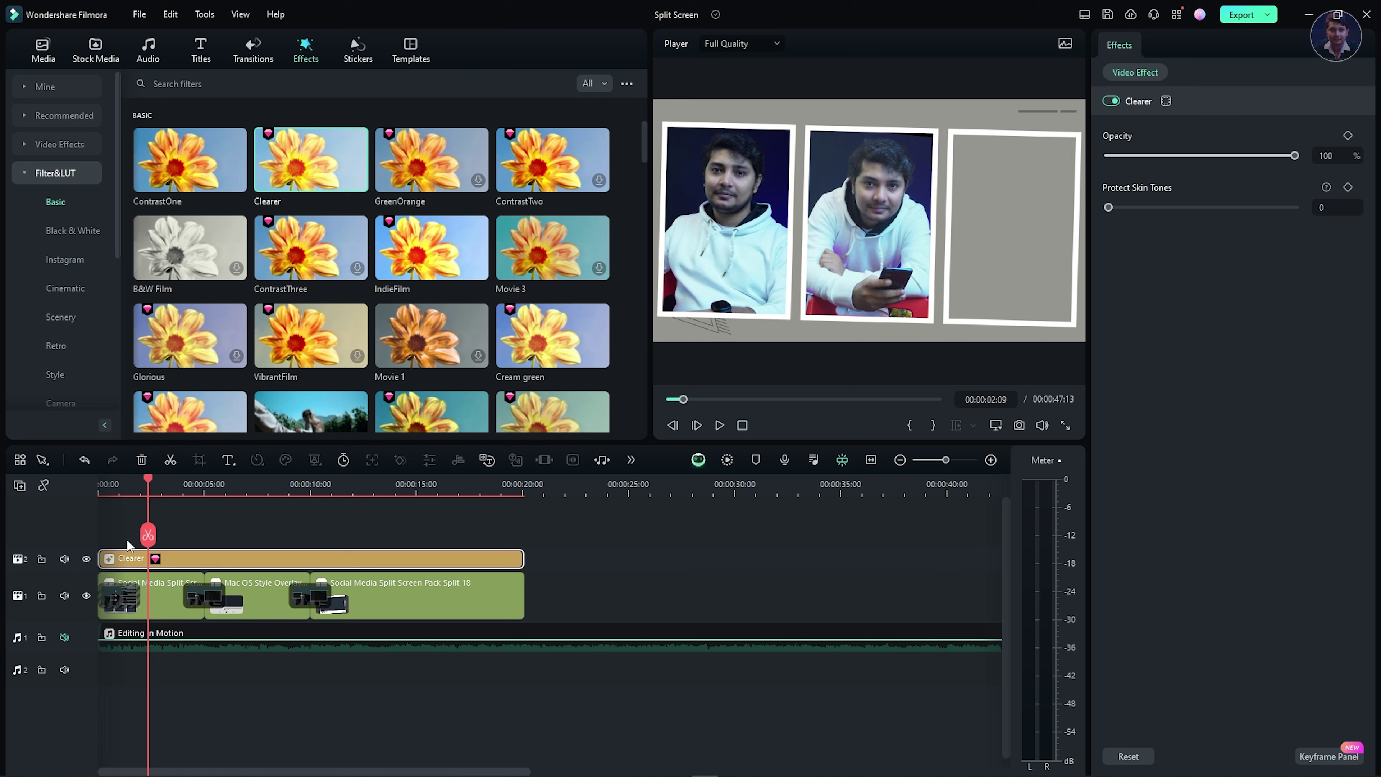
Preview the B&W Film filter and set the Clearer filter to 67% opacity and Protect Skin Tones to 10.
{"action": "left_click", "coordinate": [224, 266]}
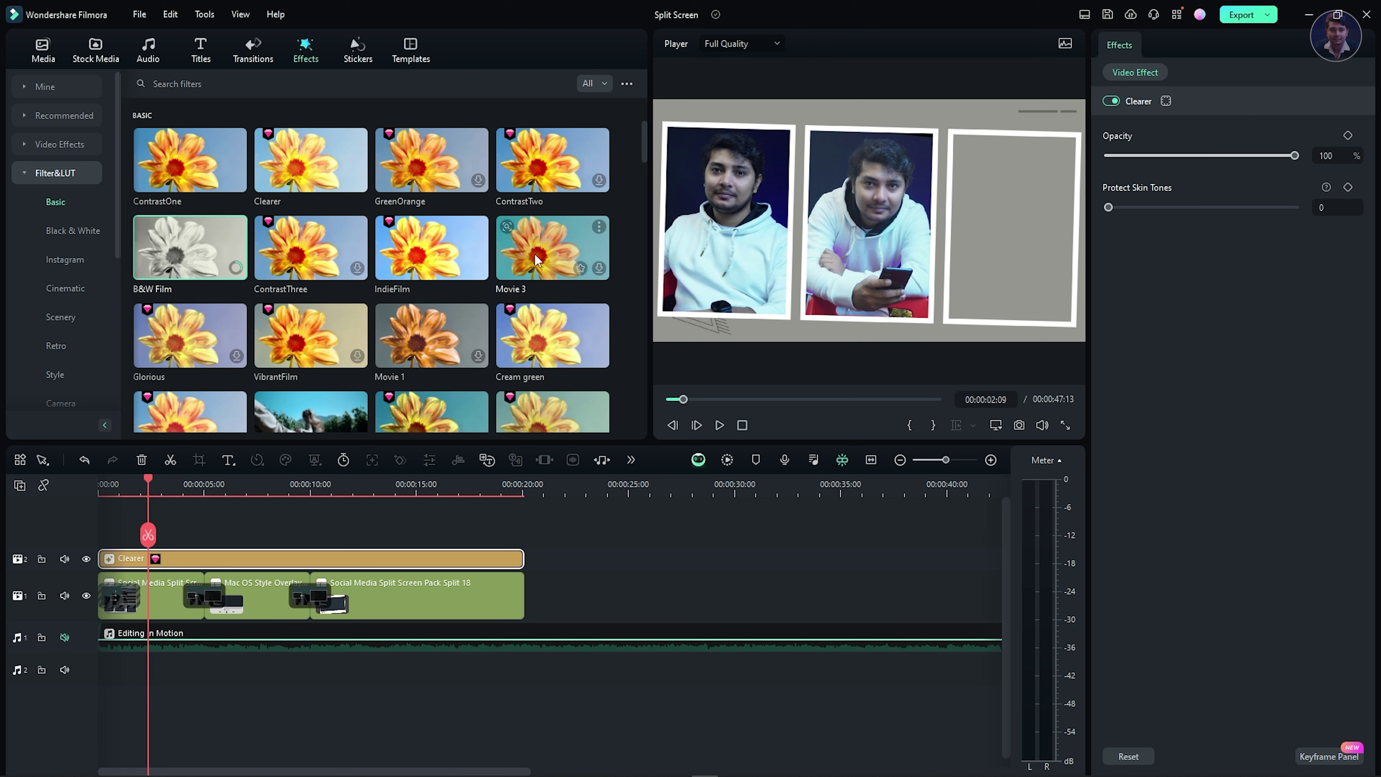
{"action": "scroll", "coordinate": [491, 310], "scroll_direction": "down", "scroll_amount": 4}
{"action": "scroll", "coordinate": [484, 313], "scroll_direction": "up", "scroll_amount": 4}
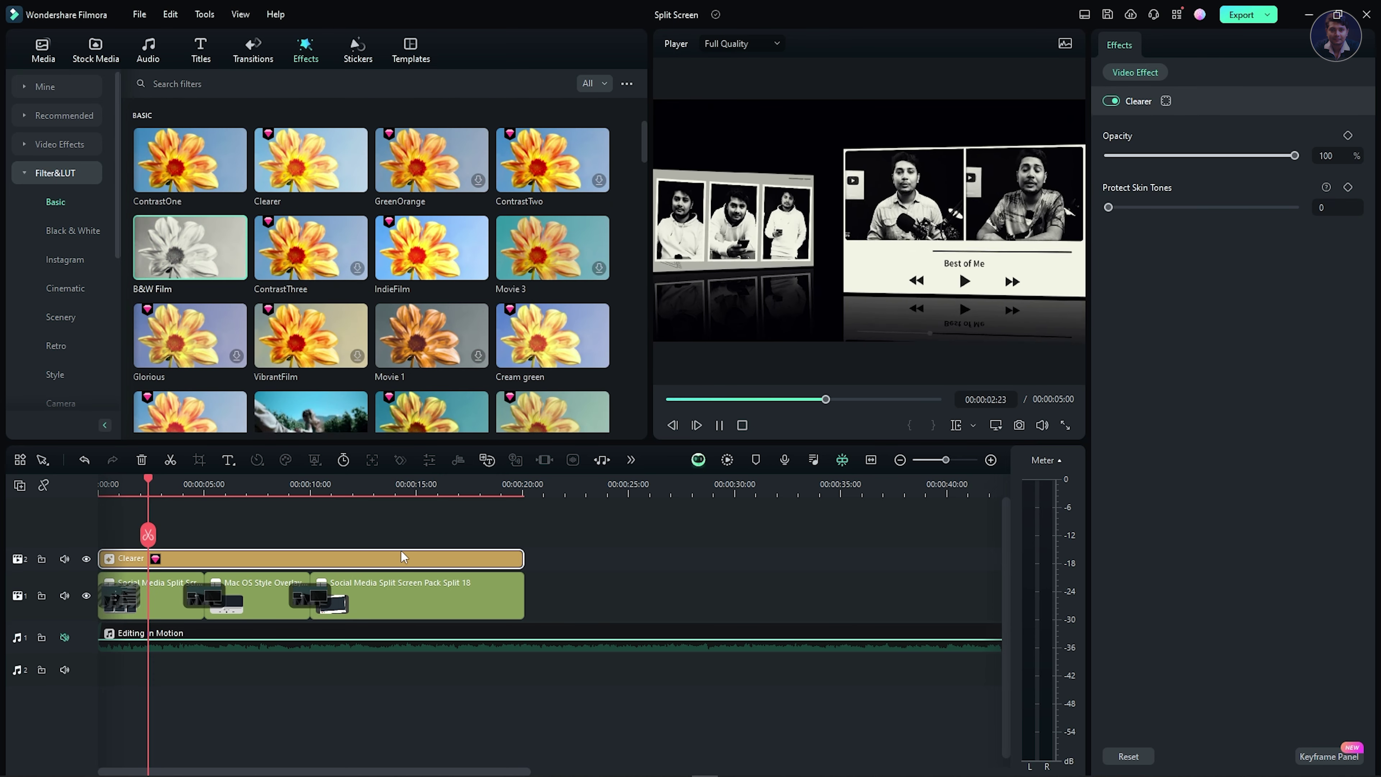
{"action": "left_click_drag", "start_coordinate": [1295, 155], "coordinate": [1253, 166]}
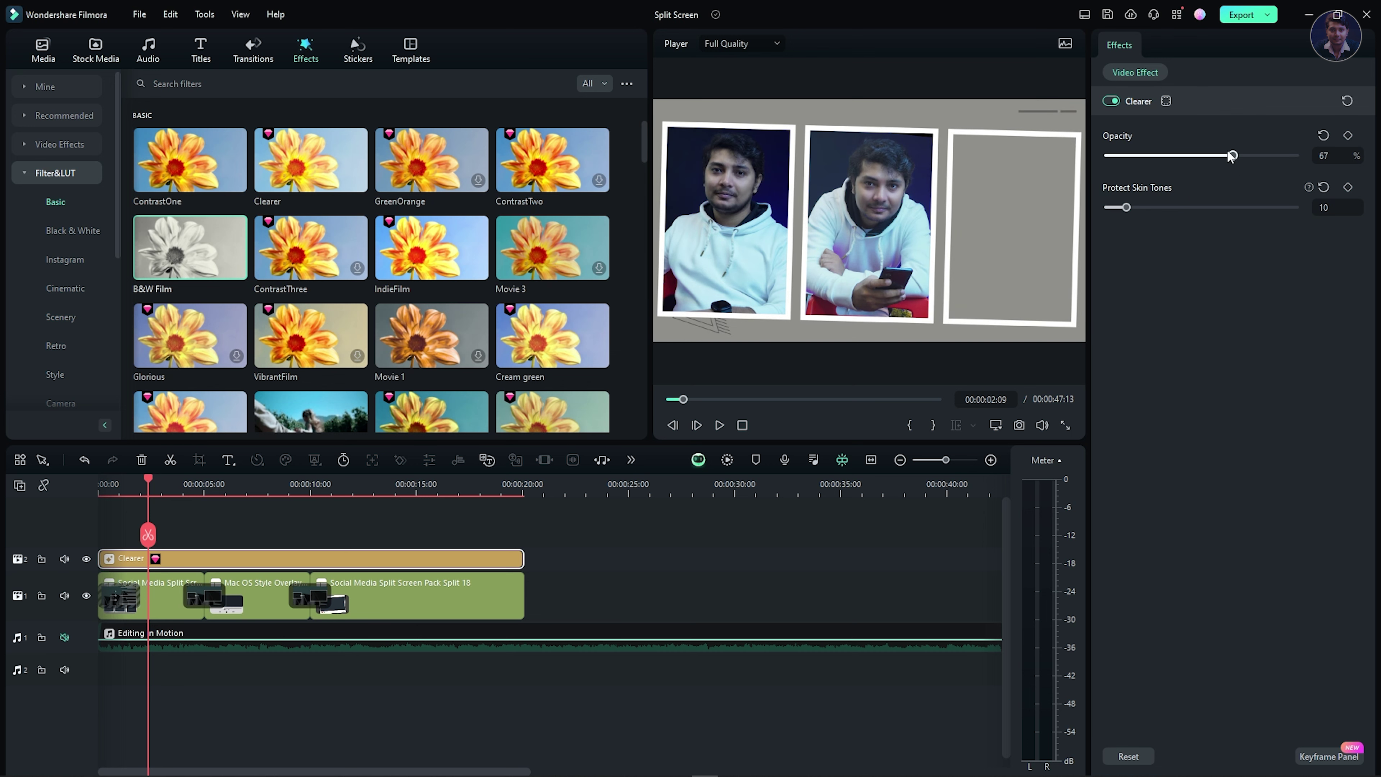
Replace the Clearer filter with the B&W Film filter, spanning all three clips.
{"action": "left_click_drag", "start_coordinate": [217, 256], "coordinate": [244, 585]}
{"action": "left_click", "coordinate": [208, 583]}
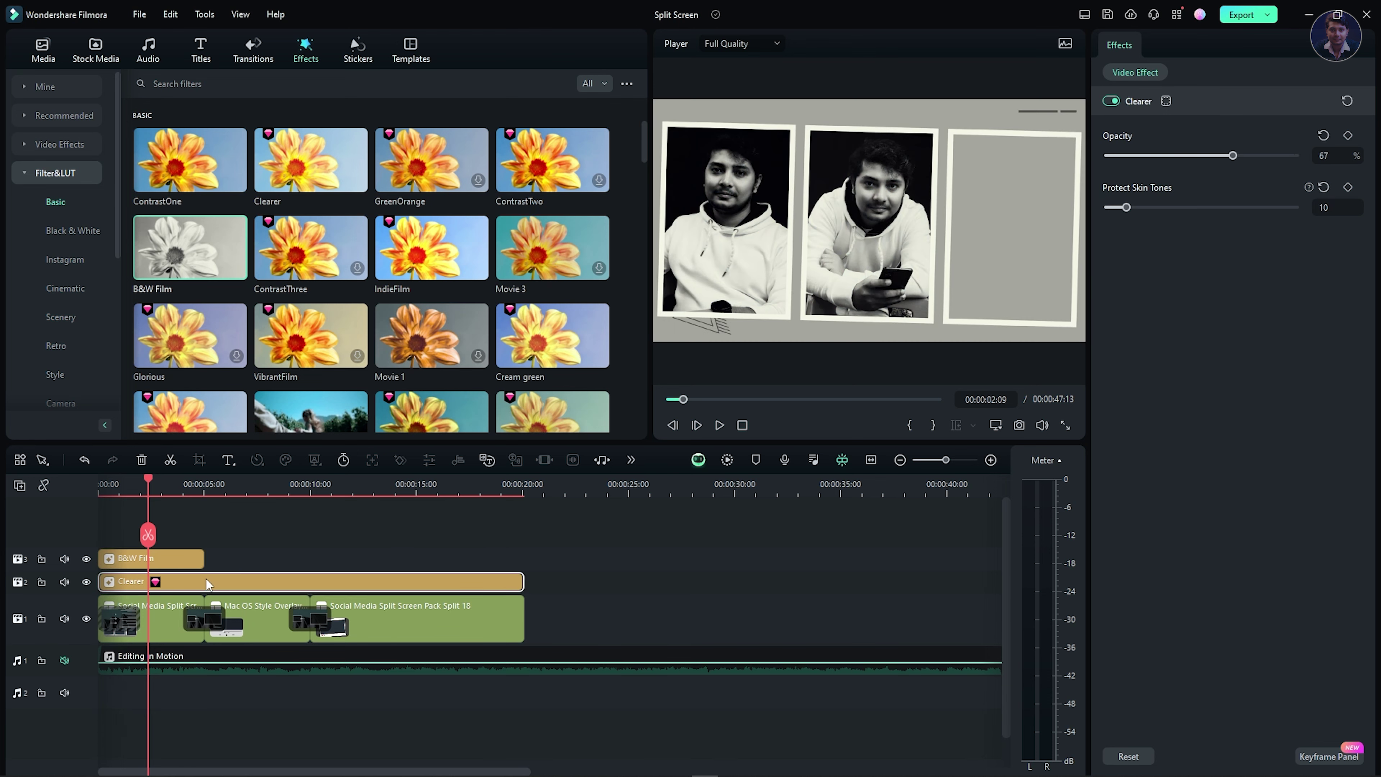
{"action": "key", "text": "Delete"}
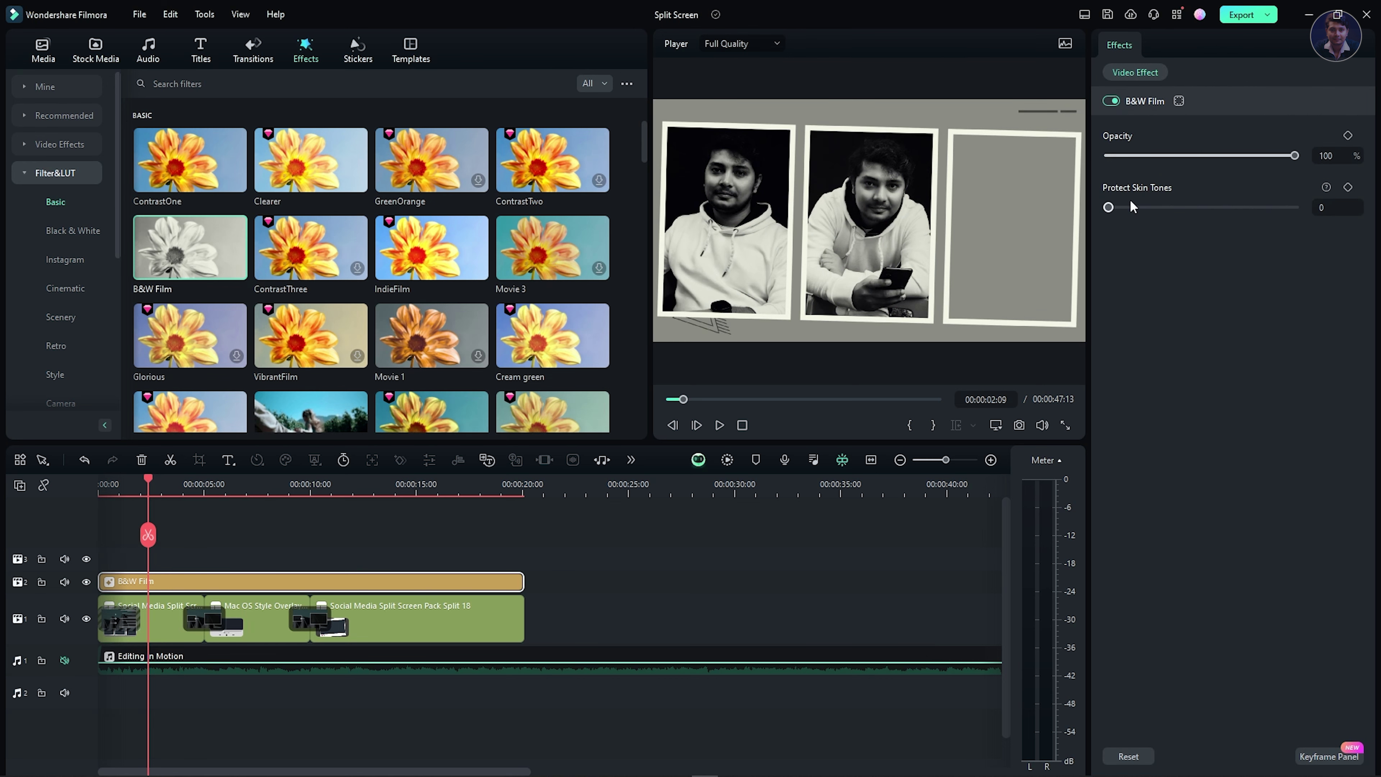
Set the B&W Film filter's opacity to 86% and Protect Skin Tones to 15, and return the playhead to the start.
{"action": "left_click_drag", "start_coordinate": [1227, 162], "coordinate": [1278, 161]}
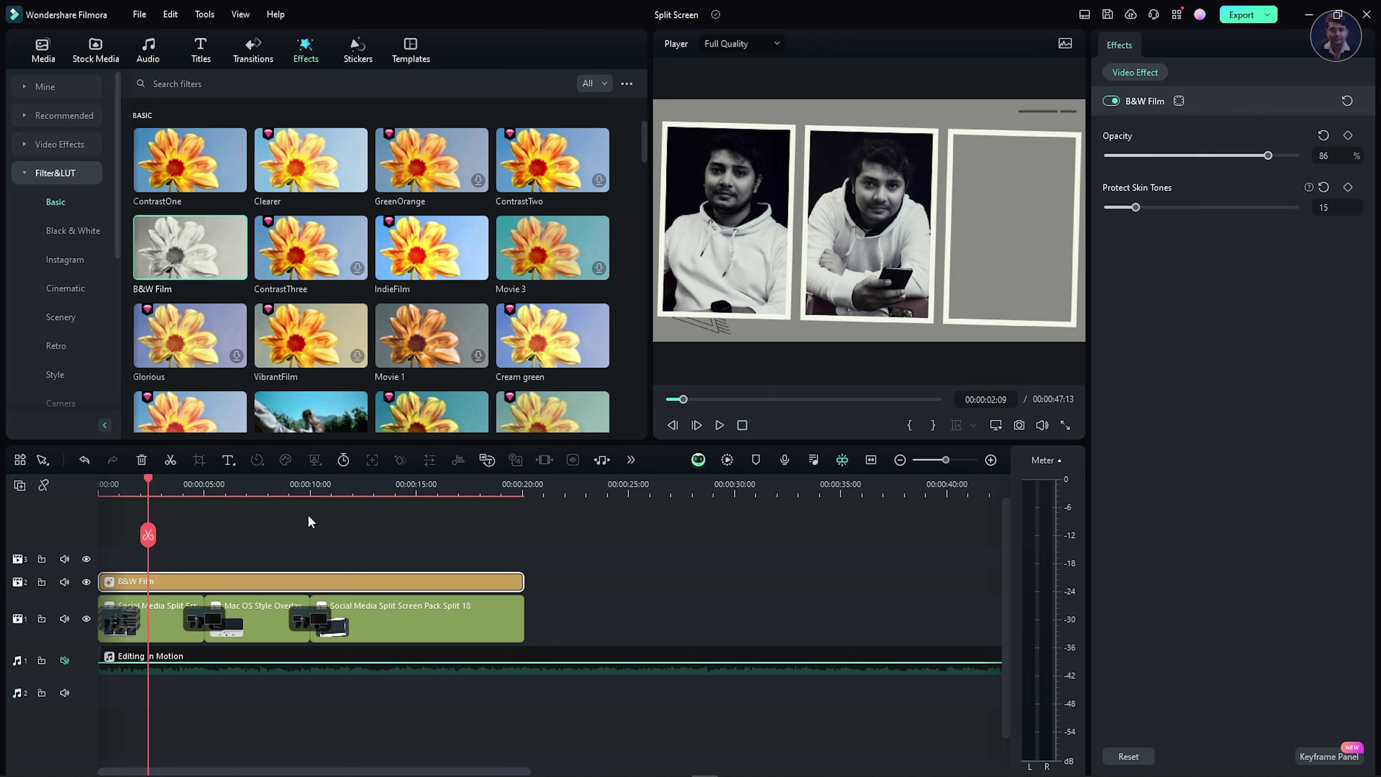
{"action": "left_click_drag", "start_coordinate": [150, 487], "coordinate": [33, 499]}
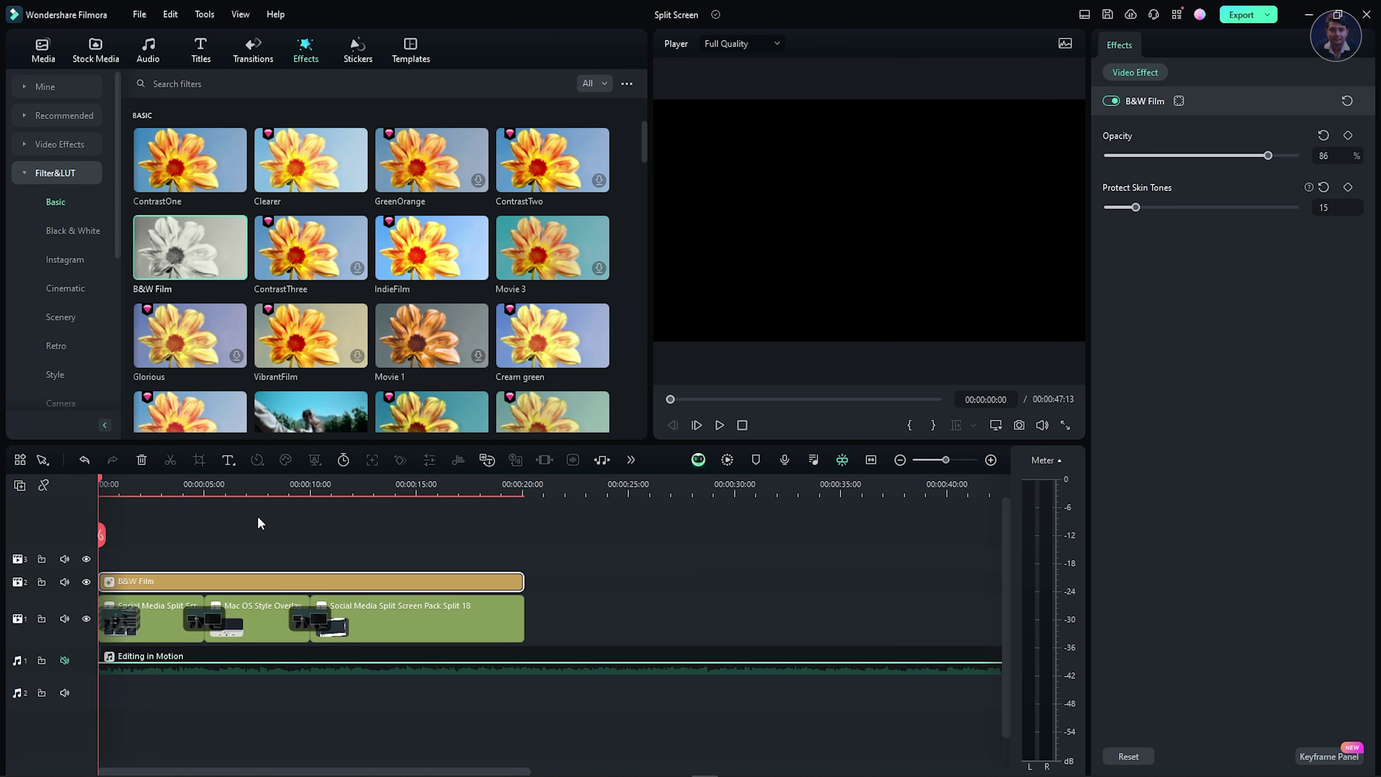